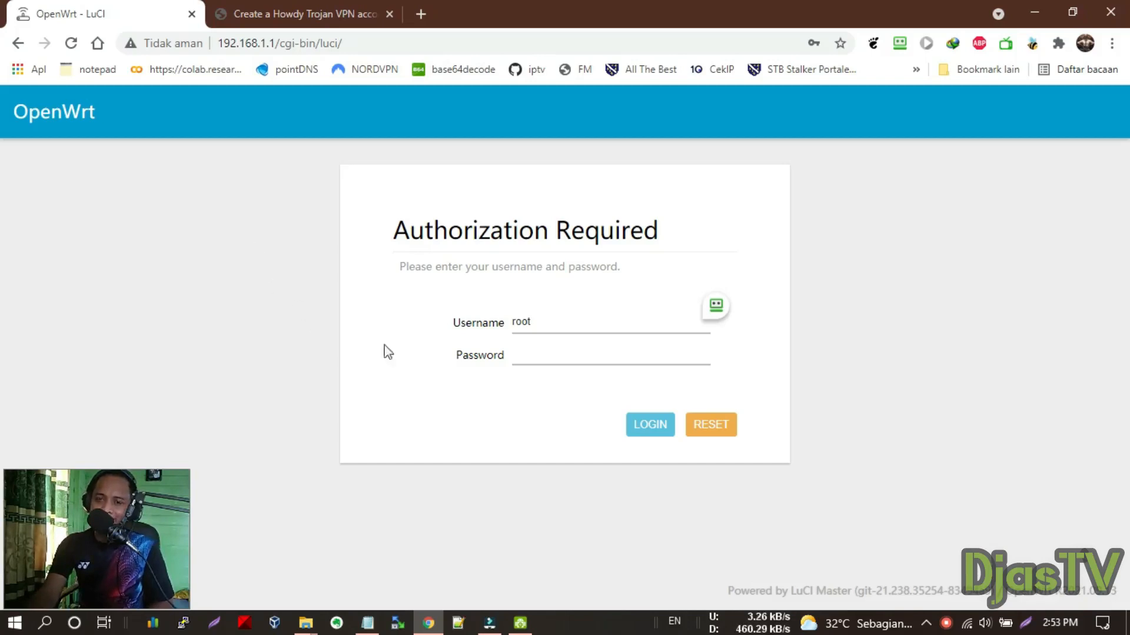
Log in to OpenWrt LuCI as root using the saved password
left_click(542, 354)
left_click(555, 391)
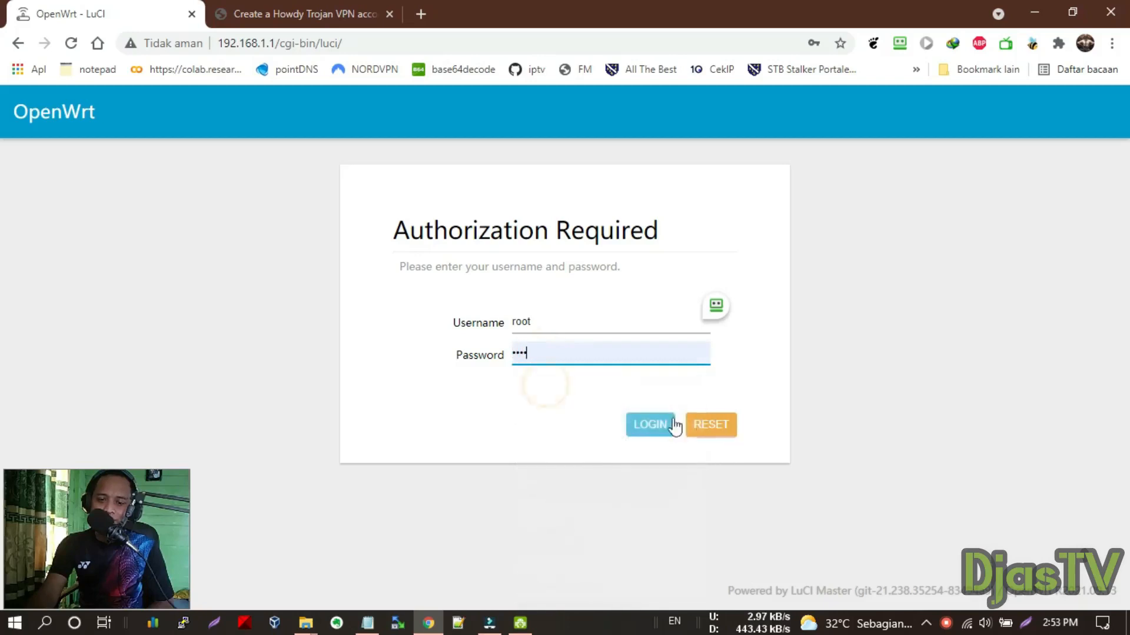
left_click(652, 428)
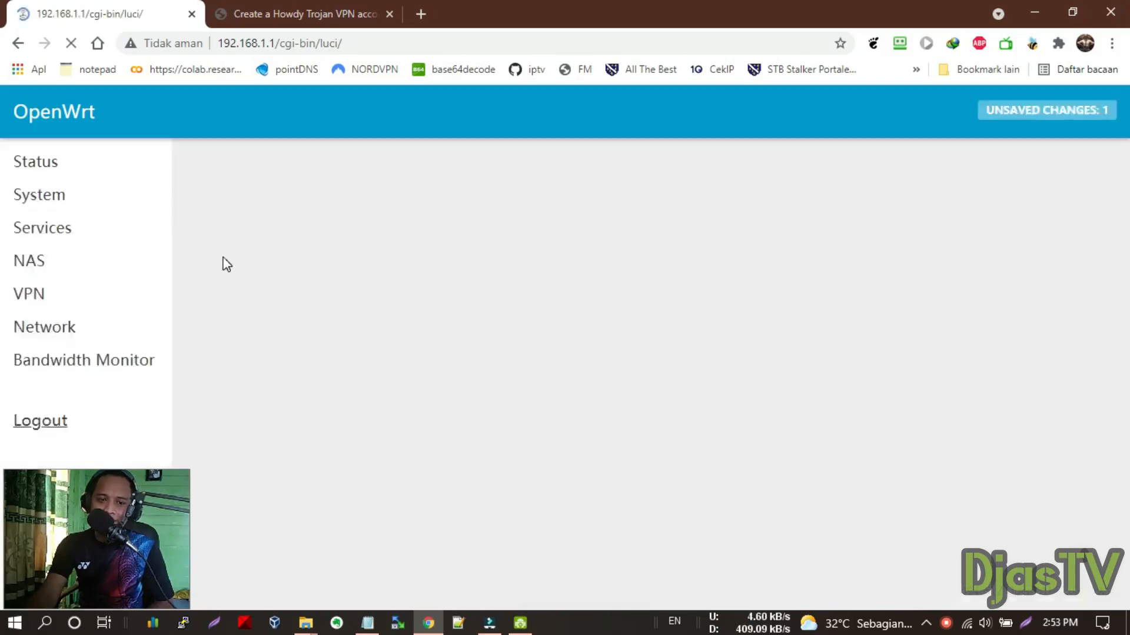
Go to Services > Pass Wall, dismiss the RoboForm popup, and view the empty Node List
scroll(252, 280, "down", 3)
scroll(112, 361, "down", 2)
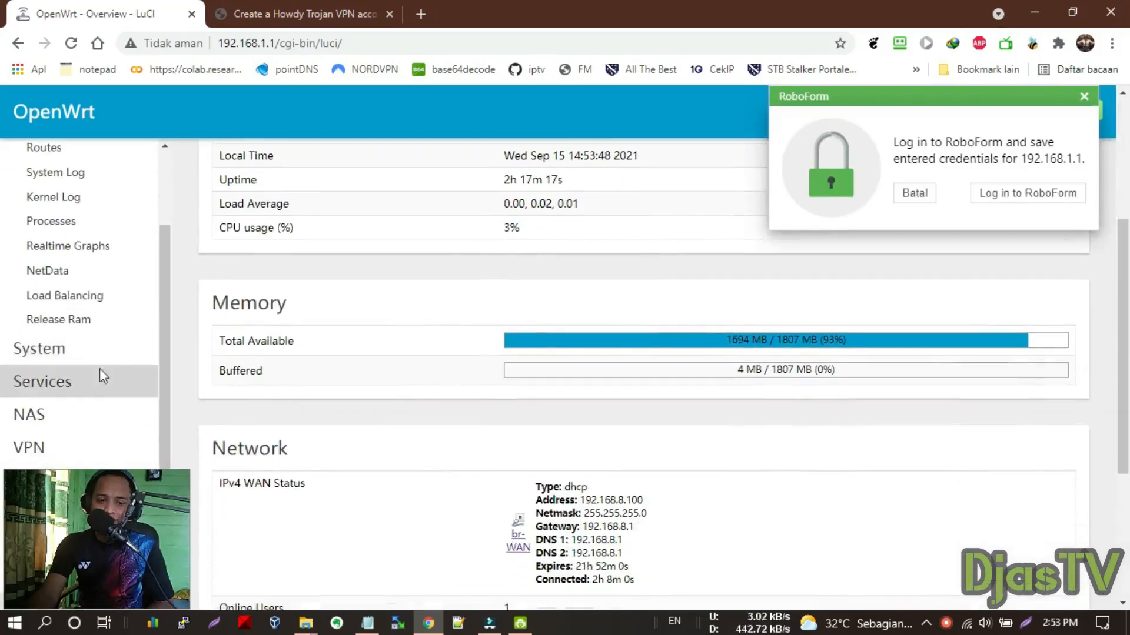
left_click(56, 383)
scroll(77, 347, "down", 4)
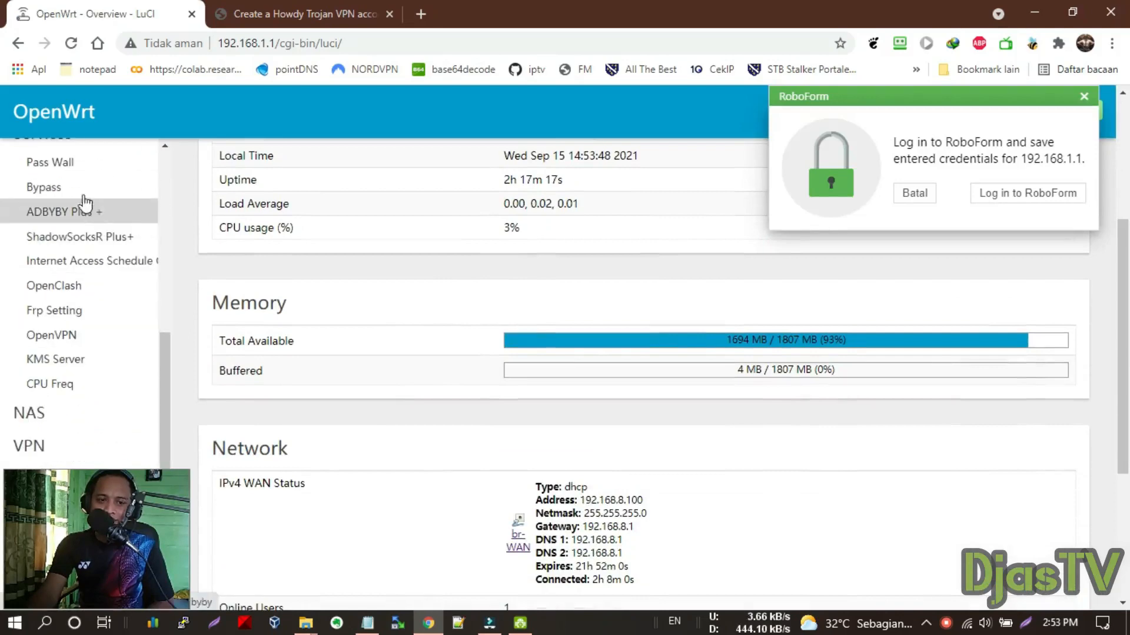
left_click(69, 167)
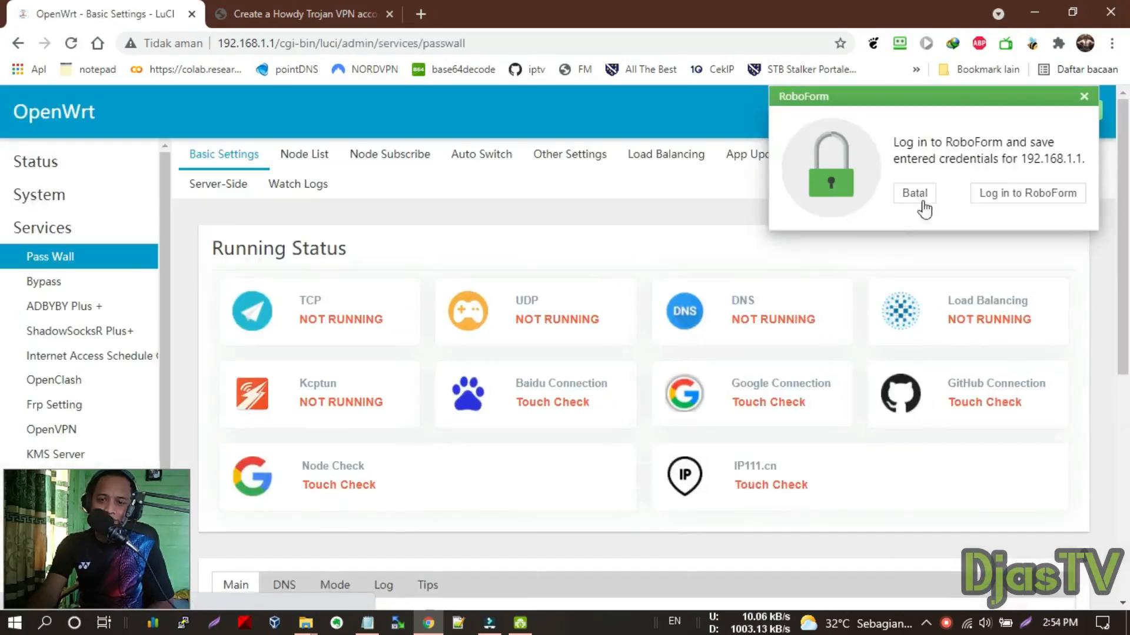
left_click(917, 195)
scroll(430, 286, "down", 3)
scroll(371, 336, "up", 3)
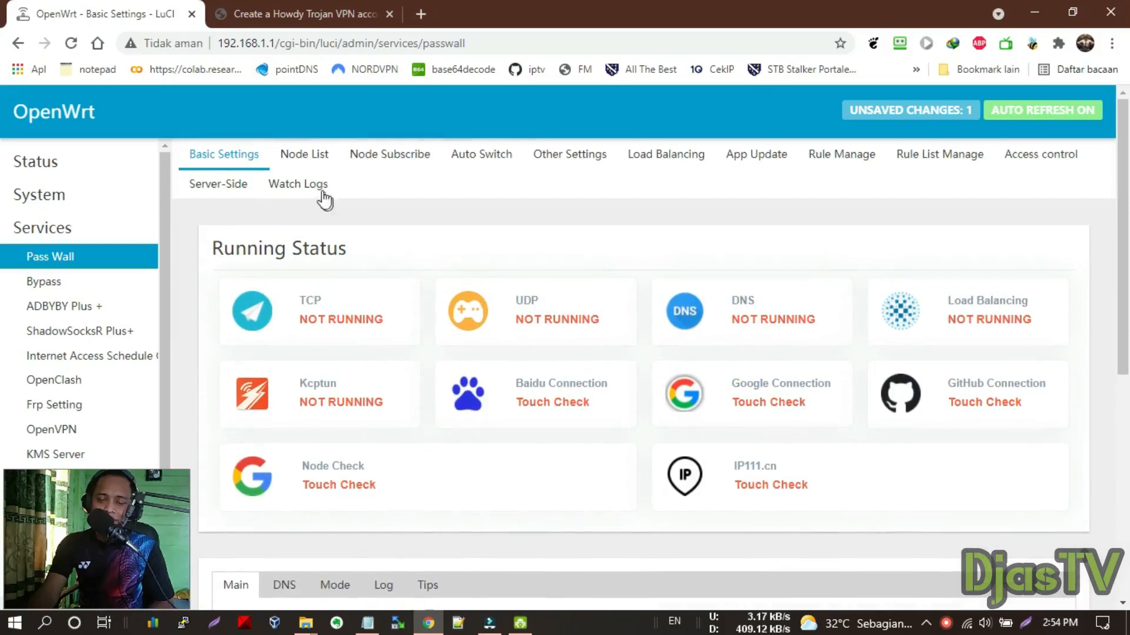
left_click(304, 154)
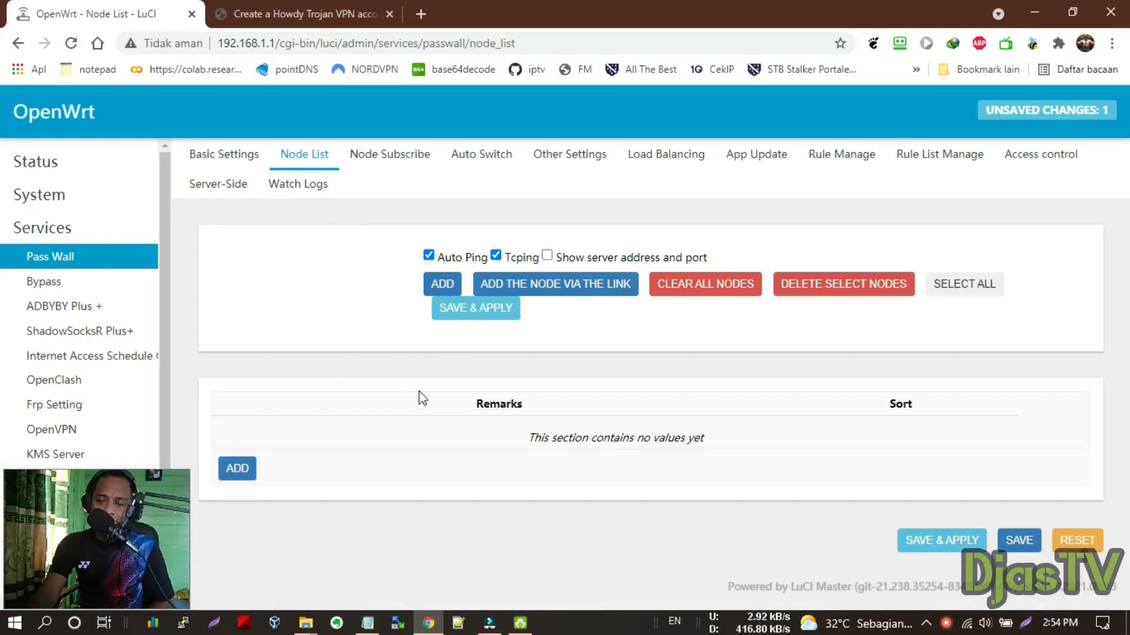
Copy the ID-Sanggoro trojan:// link from the Howdy account page
left_click(280, 7)
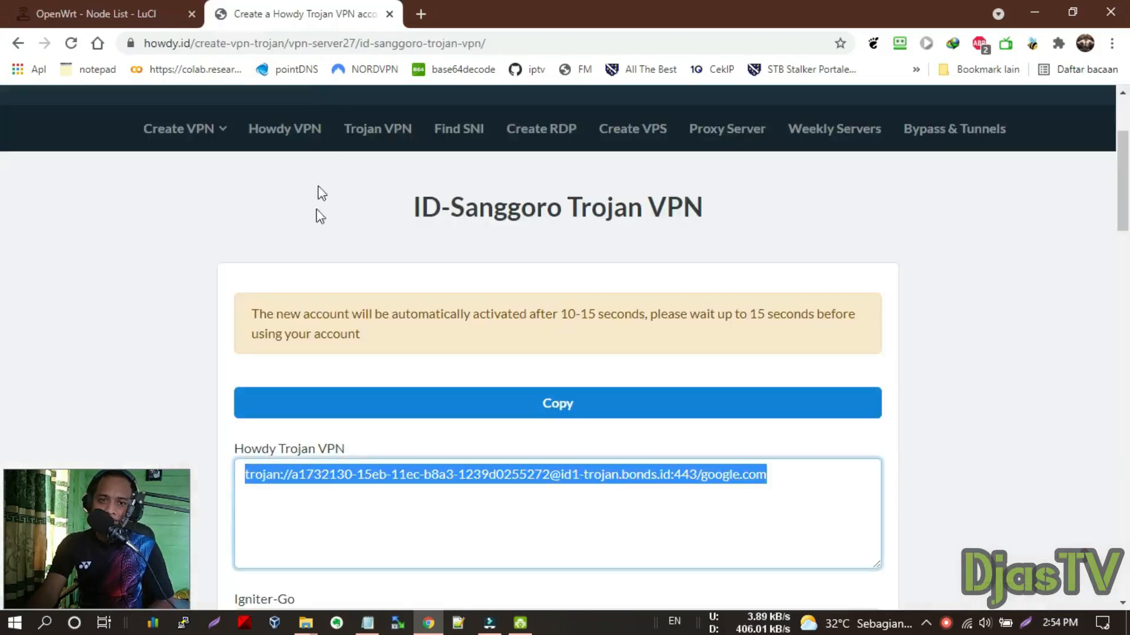
scroll(468, 235, "down", 1)
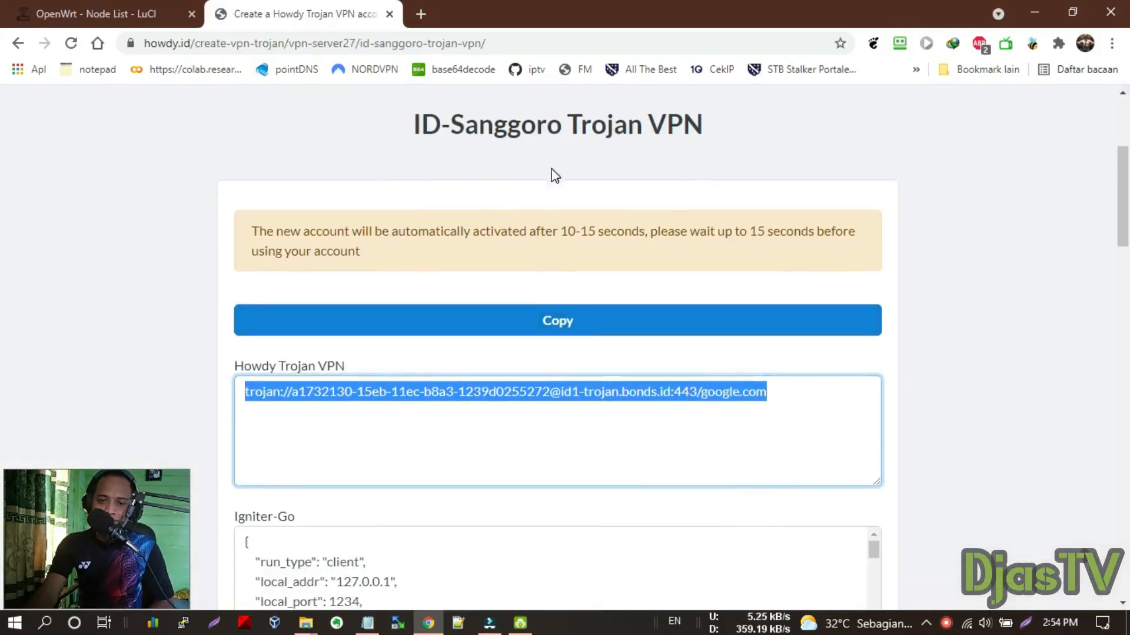
right_click(367, 410)
left_click(417, 176)
Open the Trojan VPN server list in a new tab
scroll(420, 270, "up", 3)
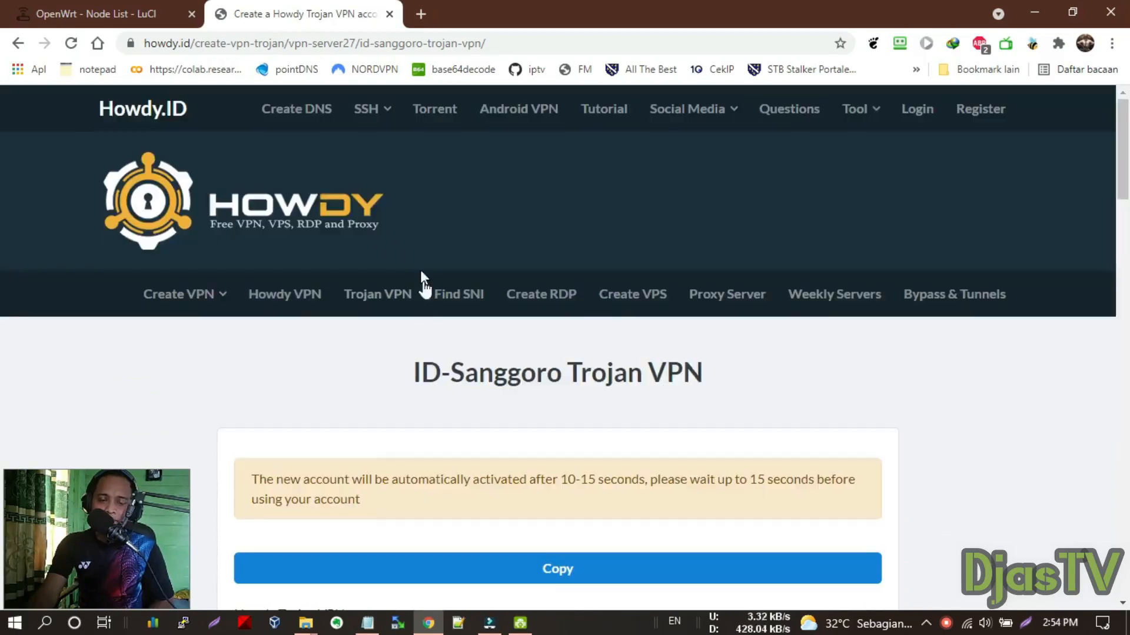
scroll(364, 246, "down", 3)
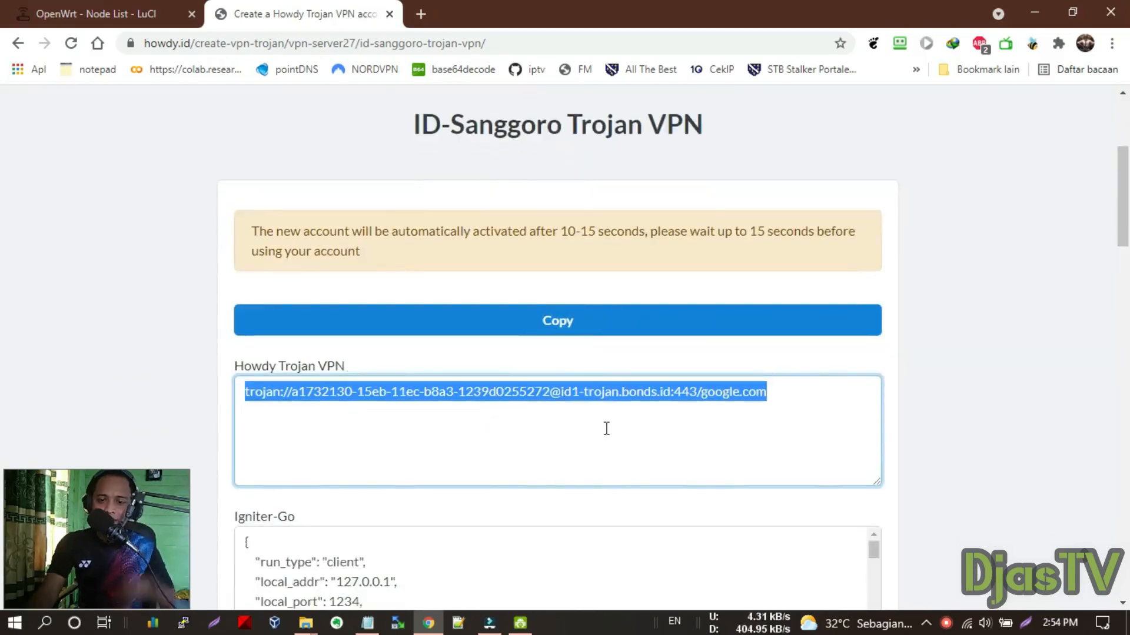
scroll(479, 252, "up", 3)
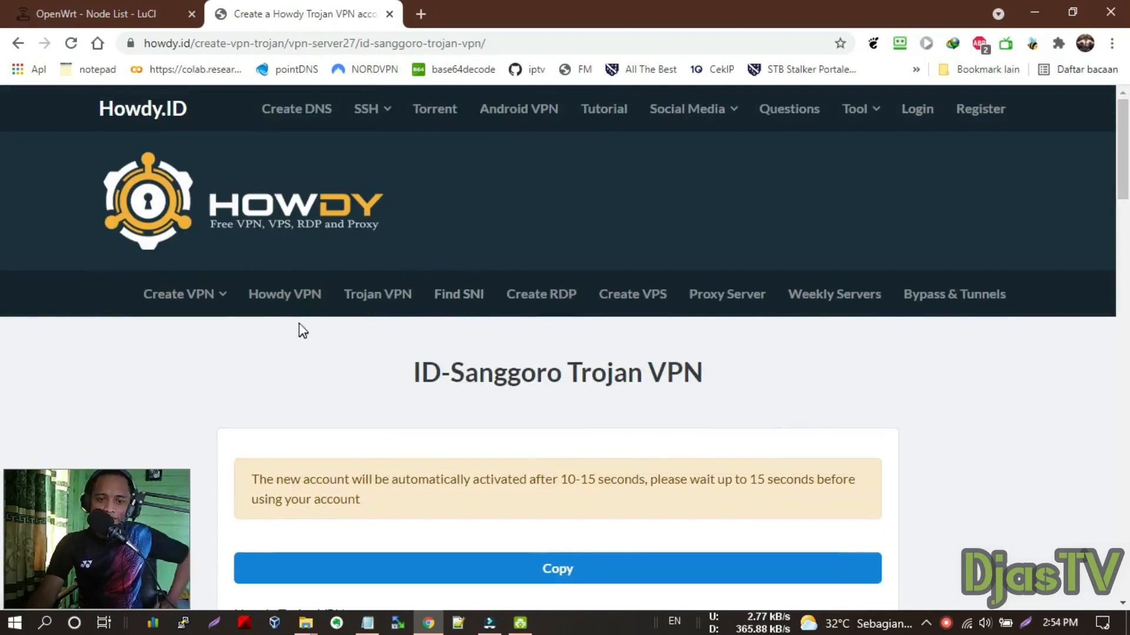
right_click(400, 294)
left_click(419, 304)
left_click(471, 12)
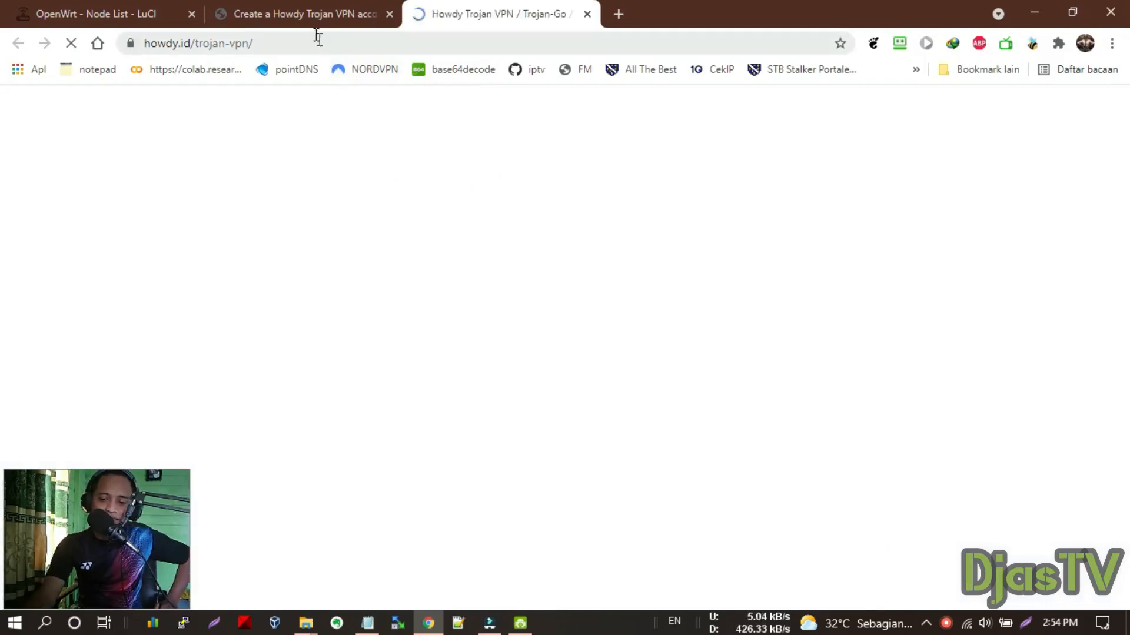
Go to page 3 of the Trojan VPN list and select the SG-HE 3 Singapore server
scroll(459, 320, "down", 7)
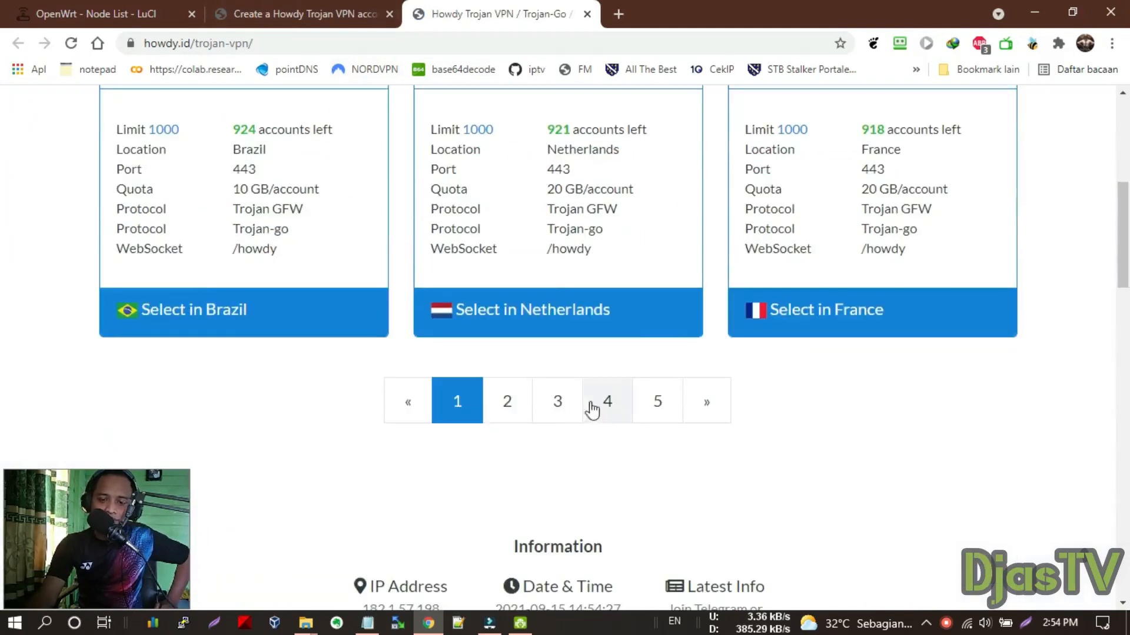
left_click(560, 403)
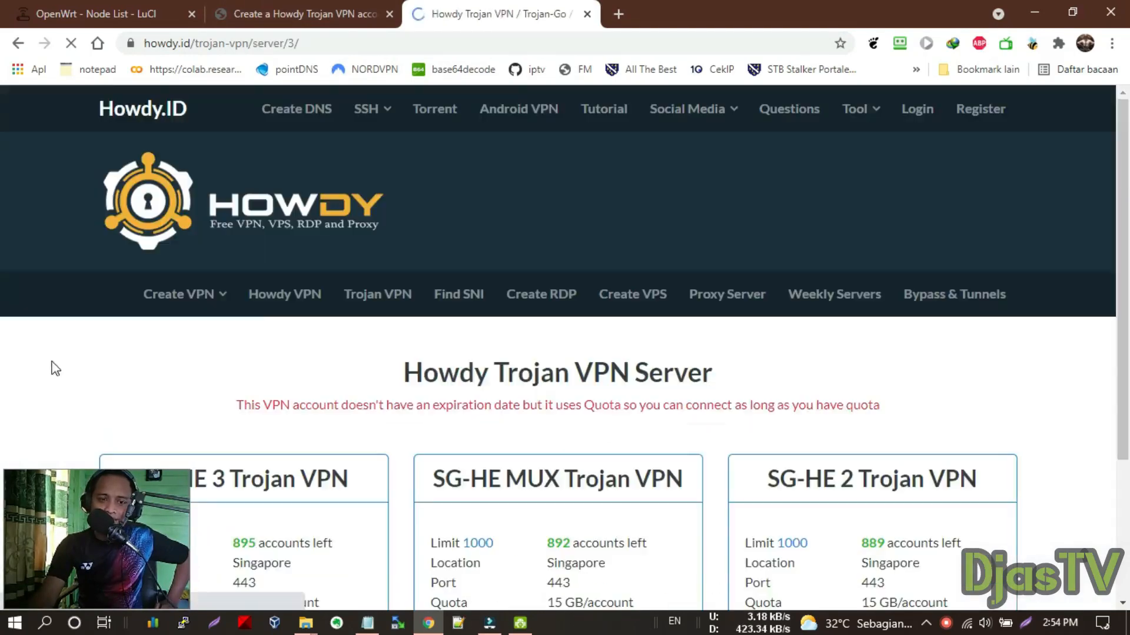
scroll(269, 316, "down", 4)
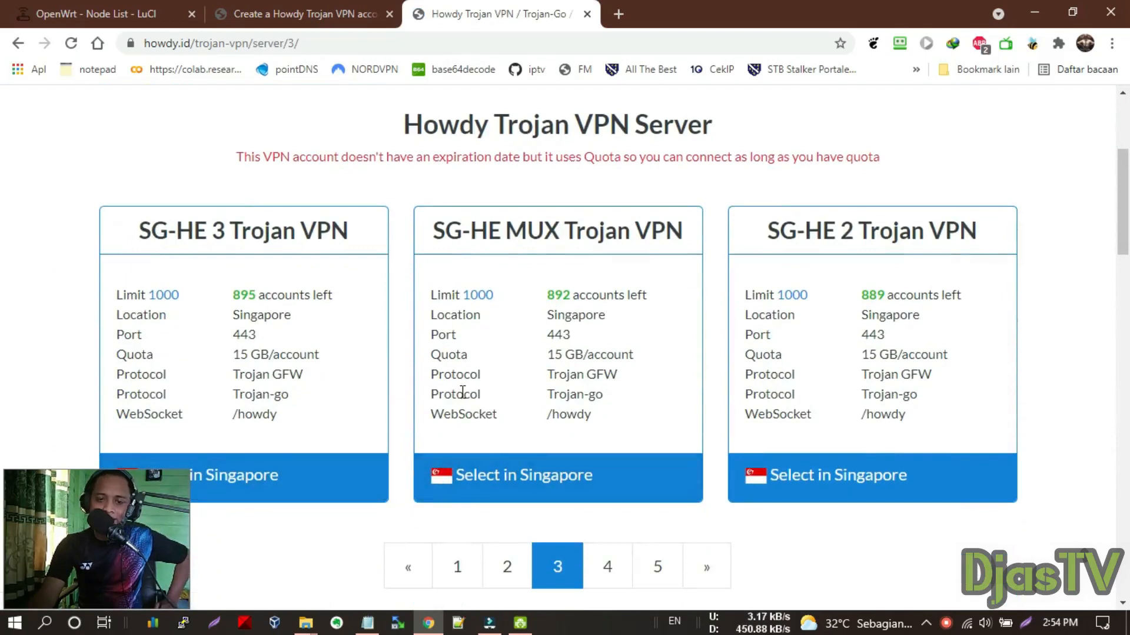
left_click(305, 14)
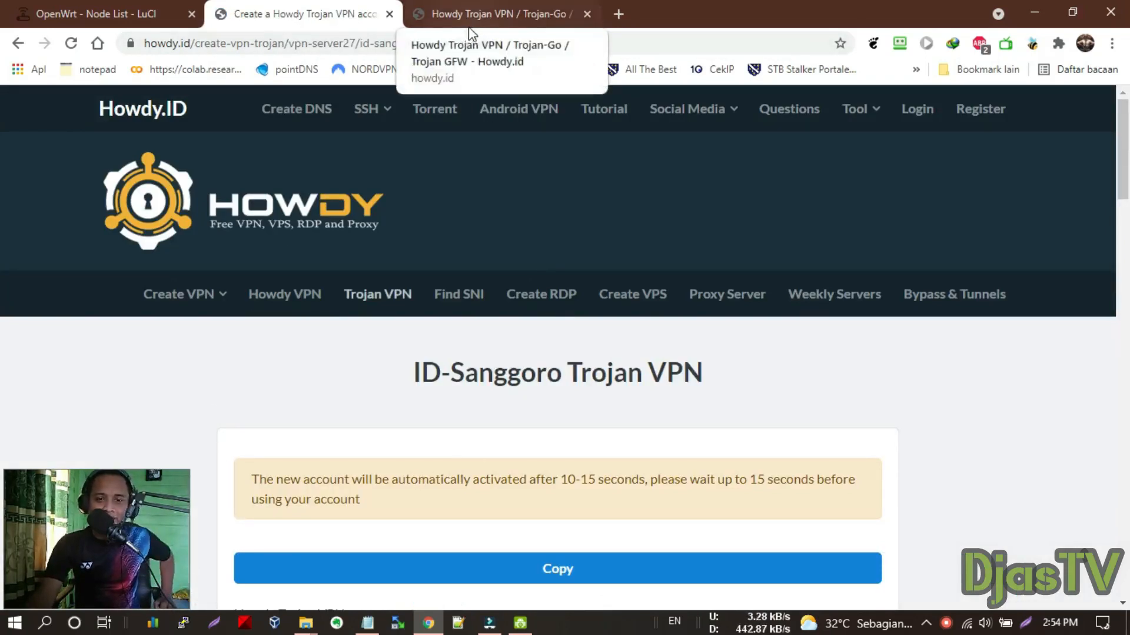
scroll(302, 398, "down", 5)
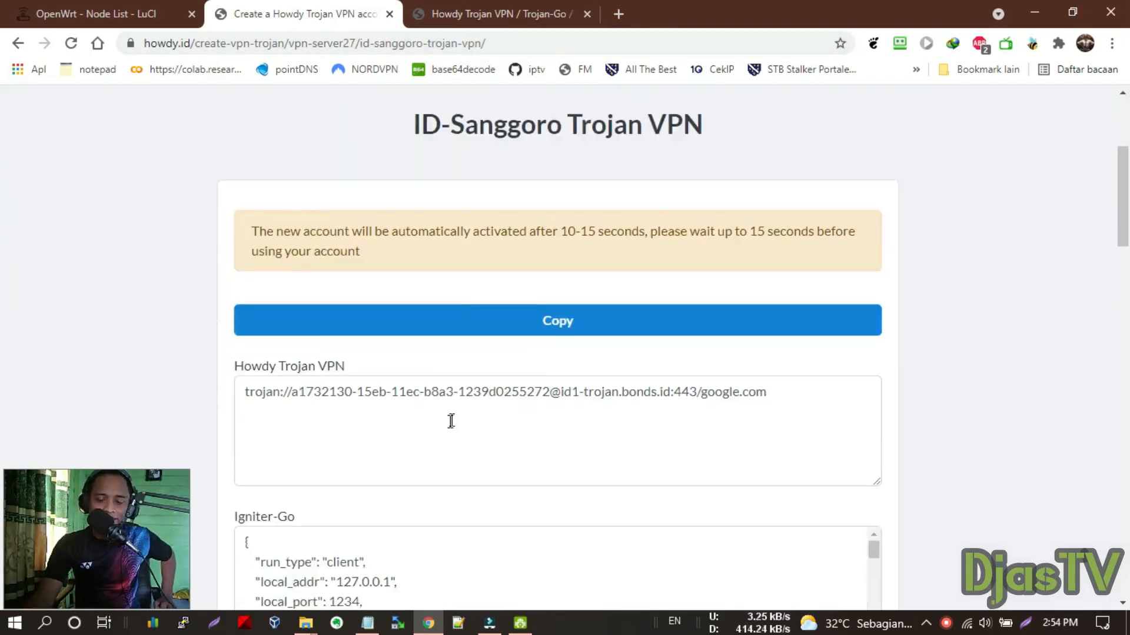
left_click(524, 13)
scroll(345, 356, "down", 1)
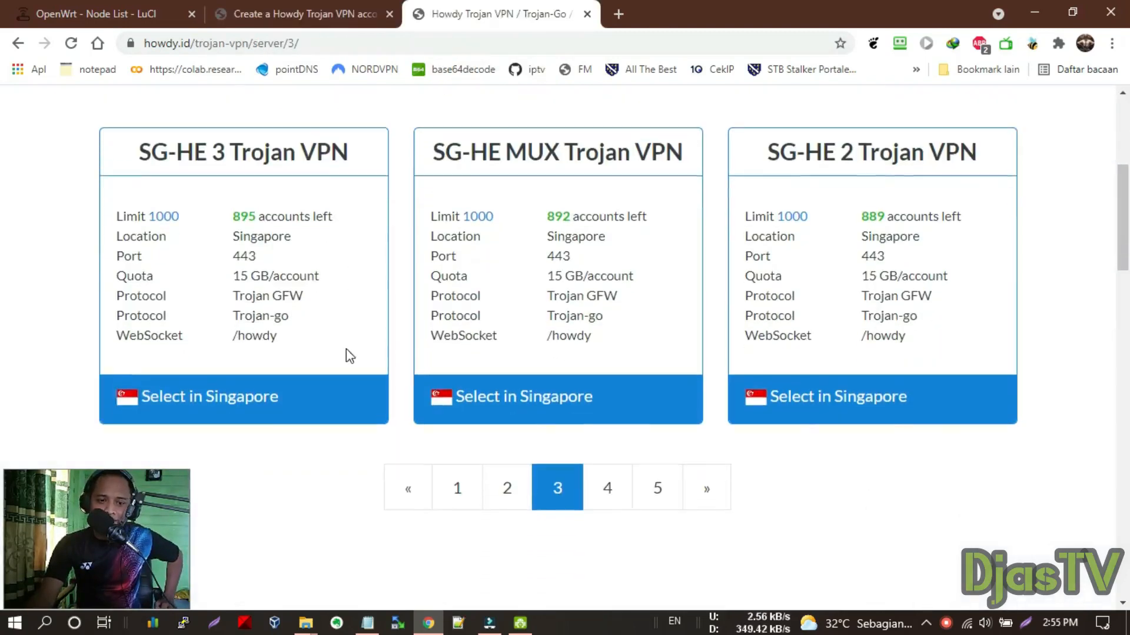
left_click(212, 402)
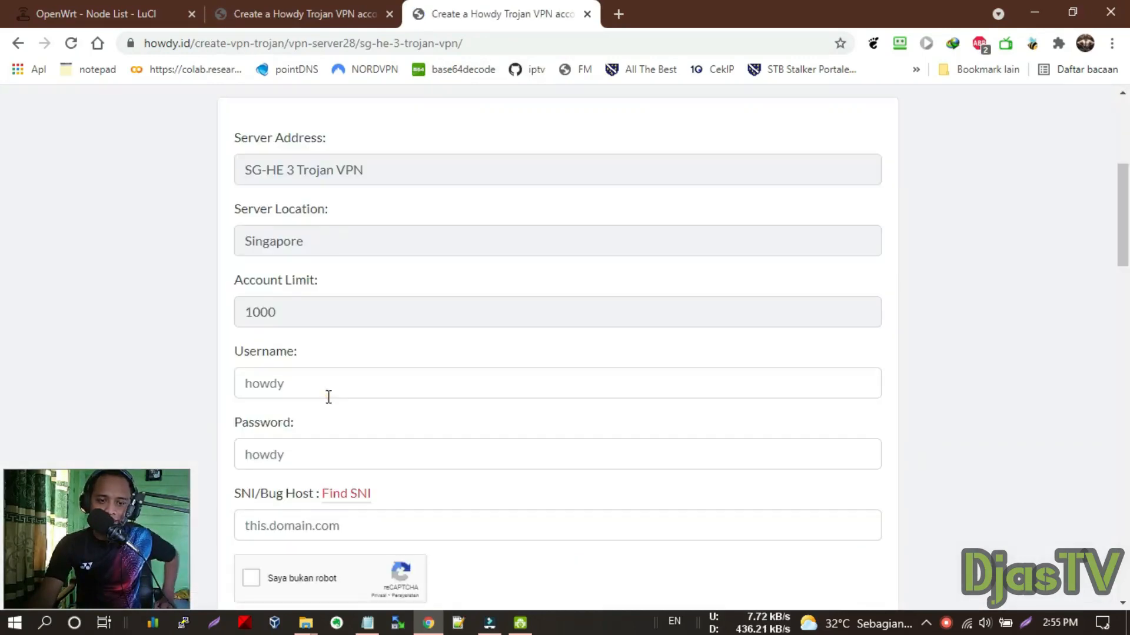
Enter a username and password for the new SG-HE 3 Trojan account
left_click(329, 396)
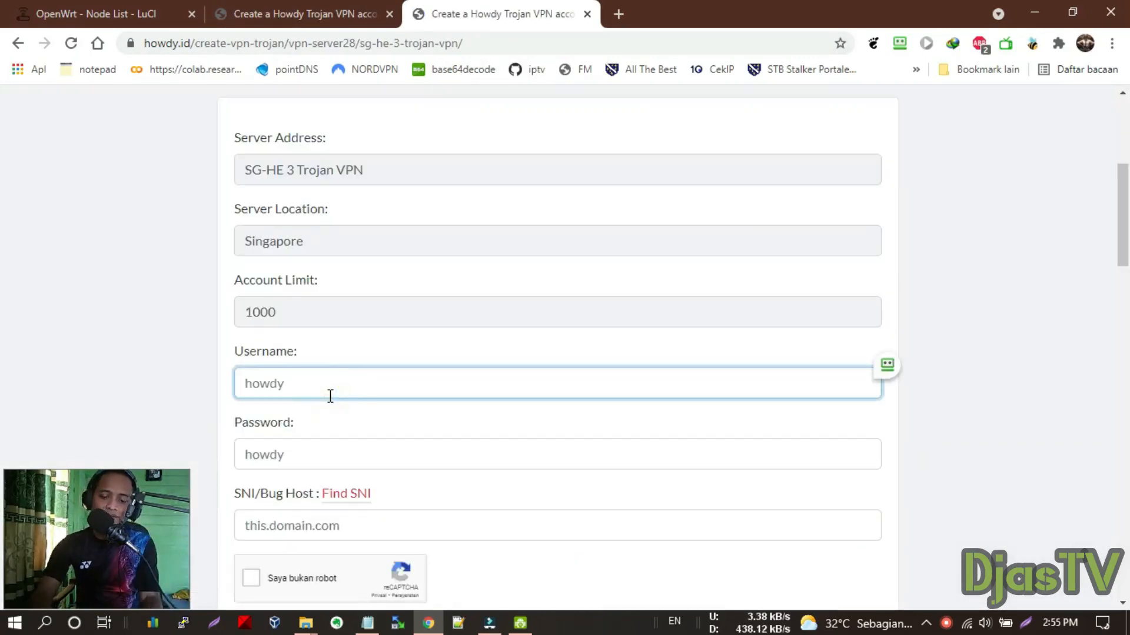
type("JIFF")
left_click(293, 454)
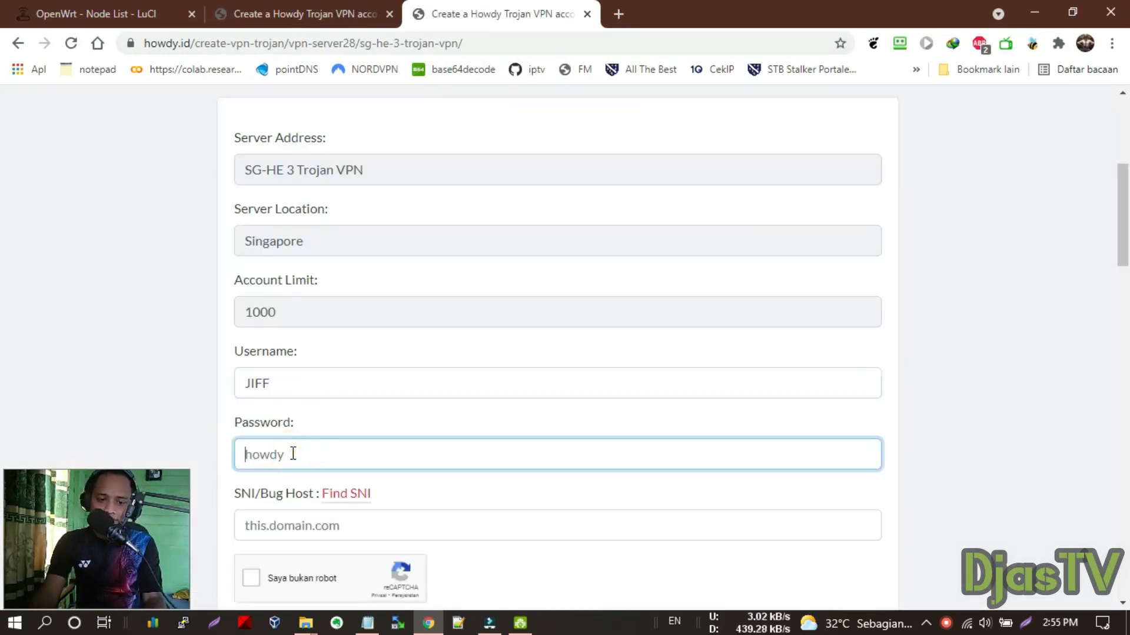
type("1234")
scroll(321, 492, "down", 3)
Set SNI/Bug Host to google.com, pass the reCAPTCHA, and create the account
left_click(323, 352)
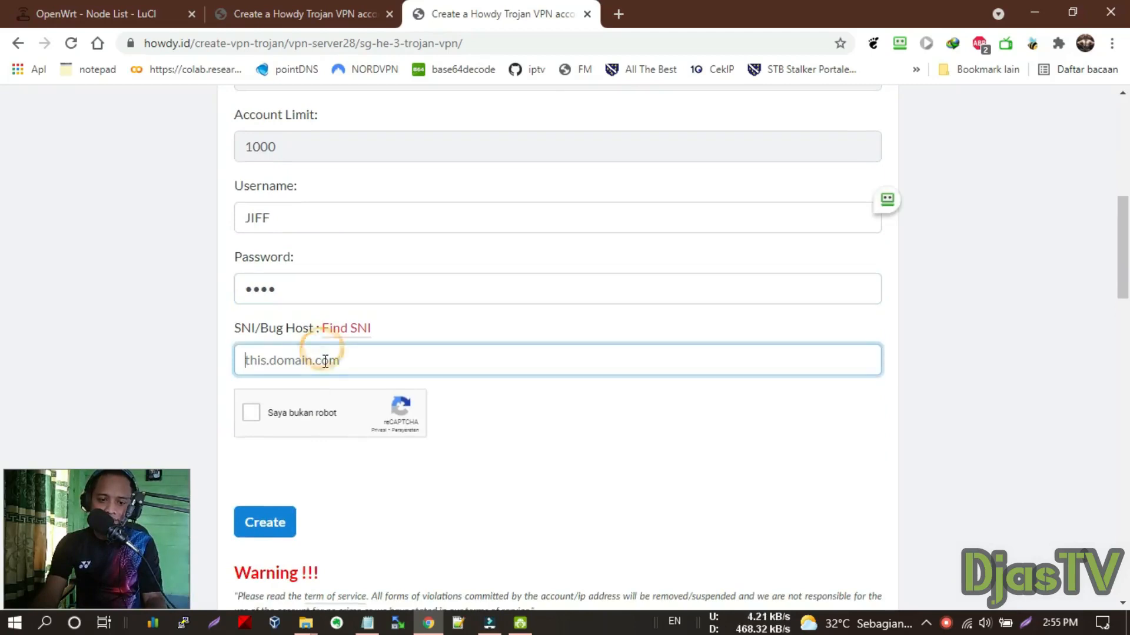
key("Caps_Lock")
type("goog")
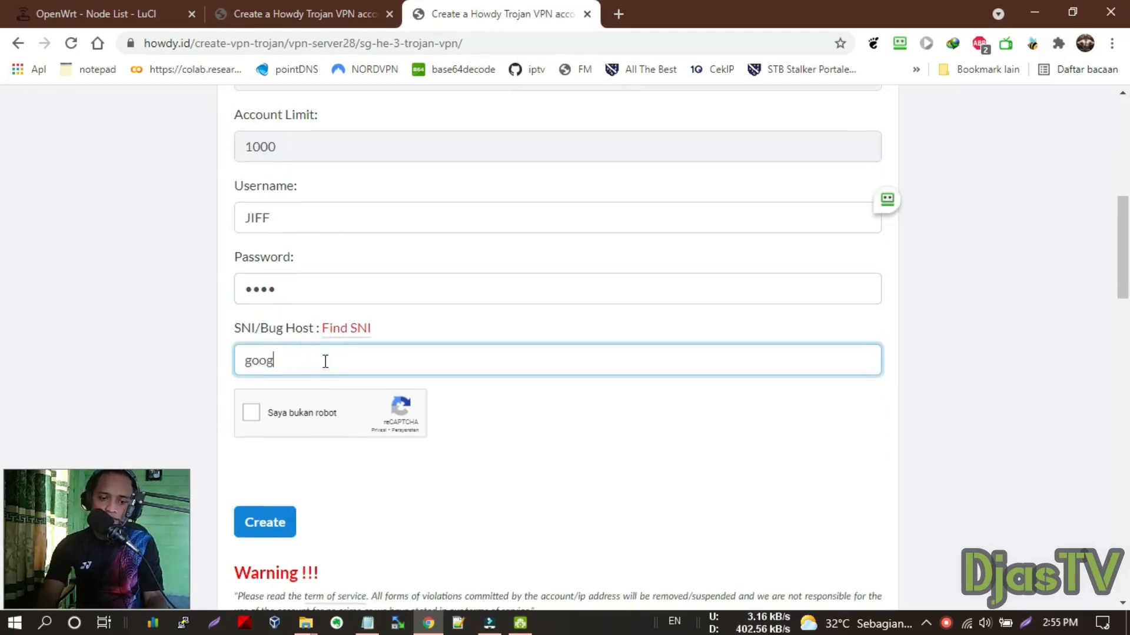
type("le.c")
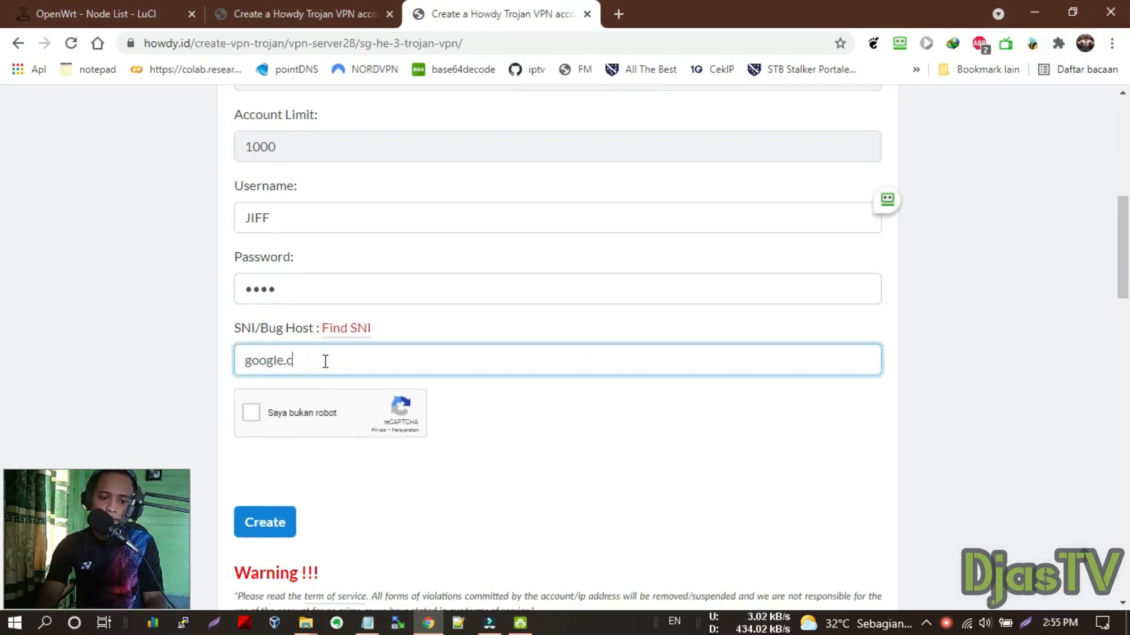
type("om")
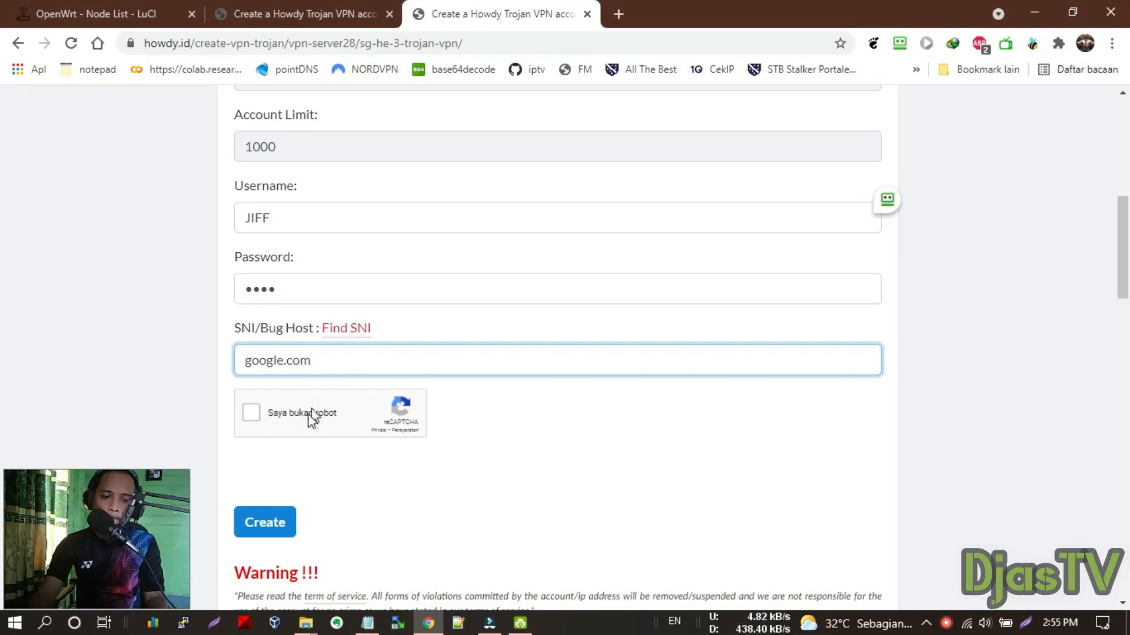
left_click(279, 416)
scroll(325, 388, "down", 3)
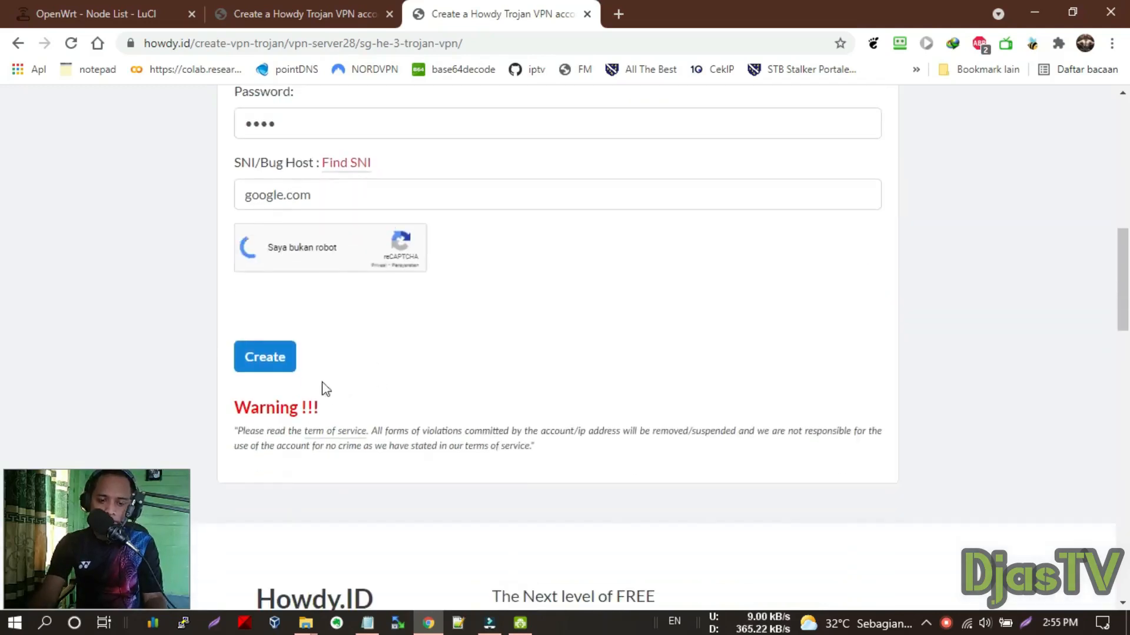
left_click(276, 360)
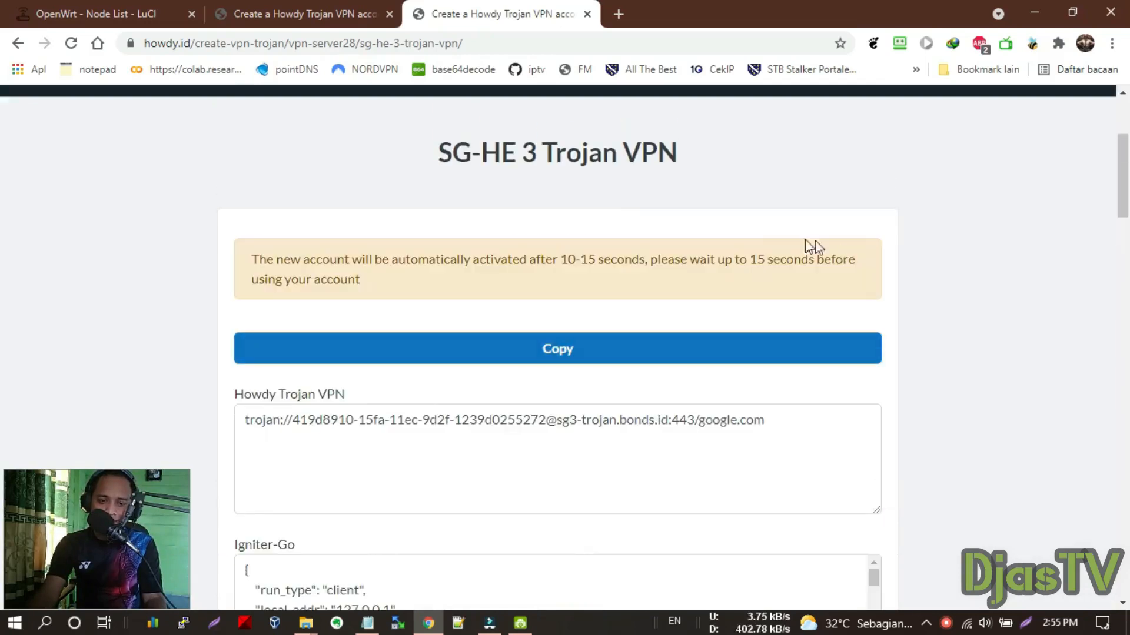
scroll(459, 309, "down", 1)
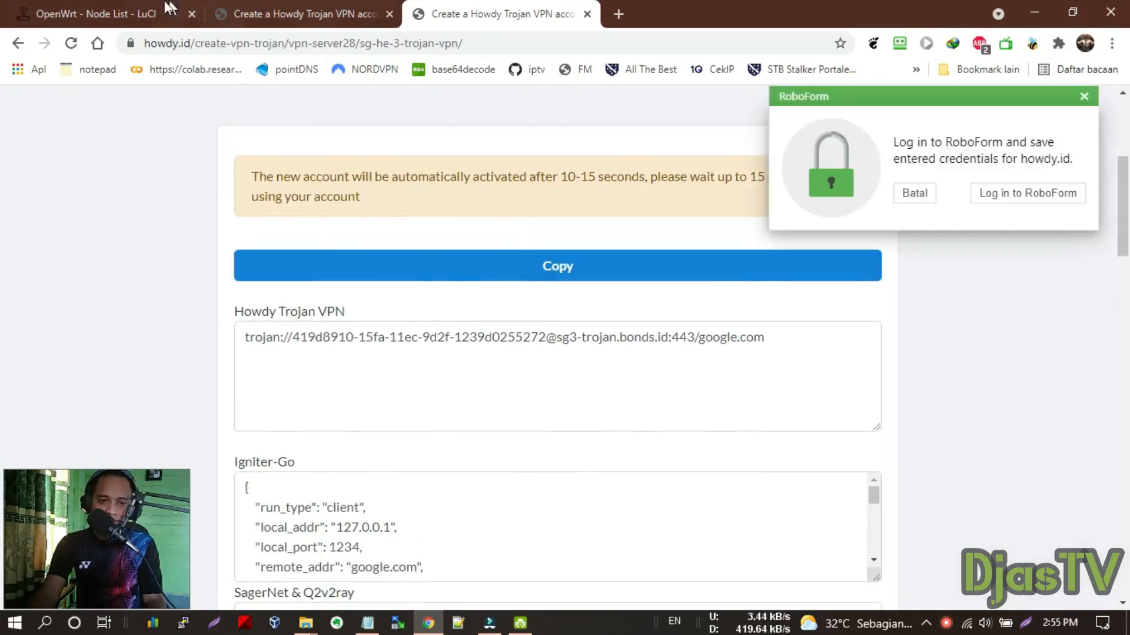
Add a new Passwall node imported from the copied id trojan share link
left_click(167, 8)
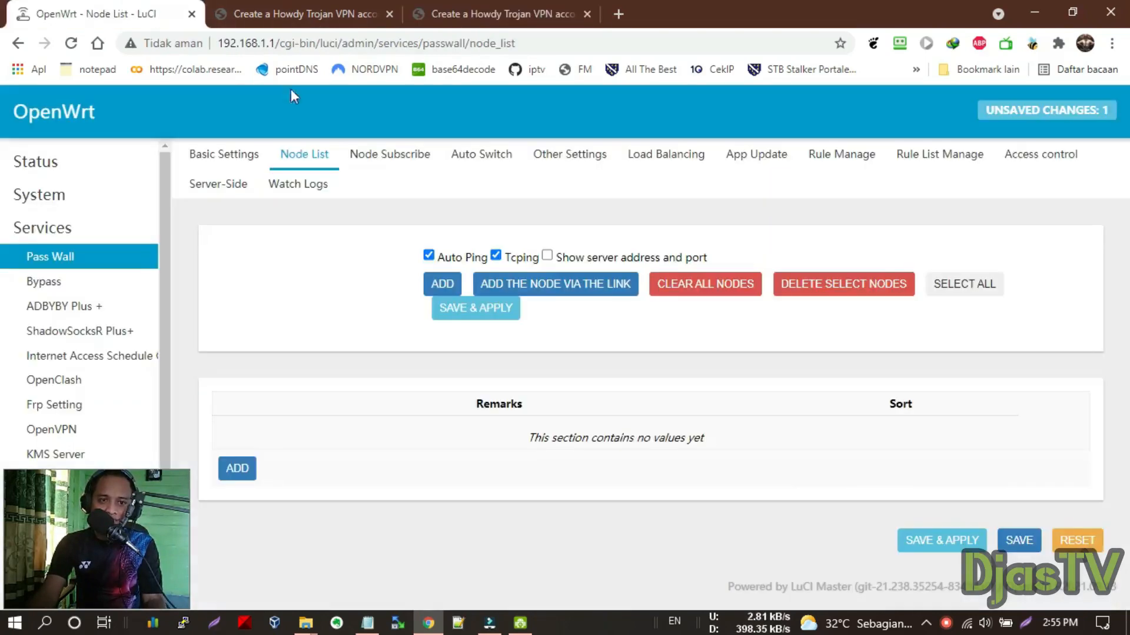
left_click(246, 471)
left_click(322, 3)
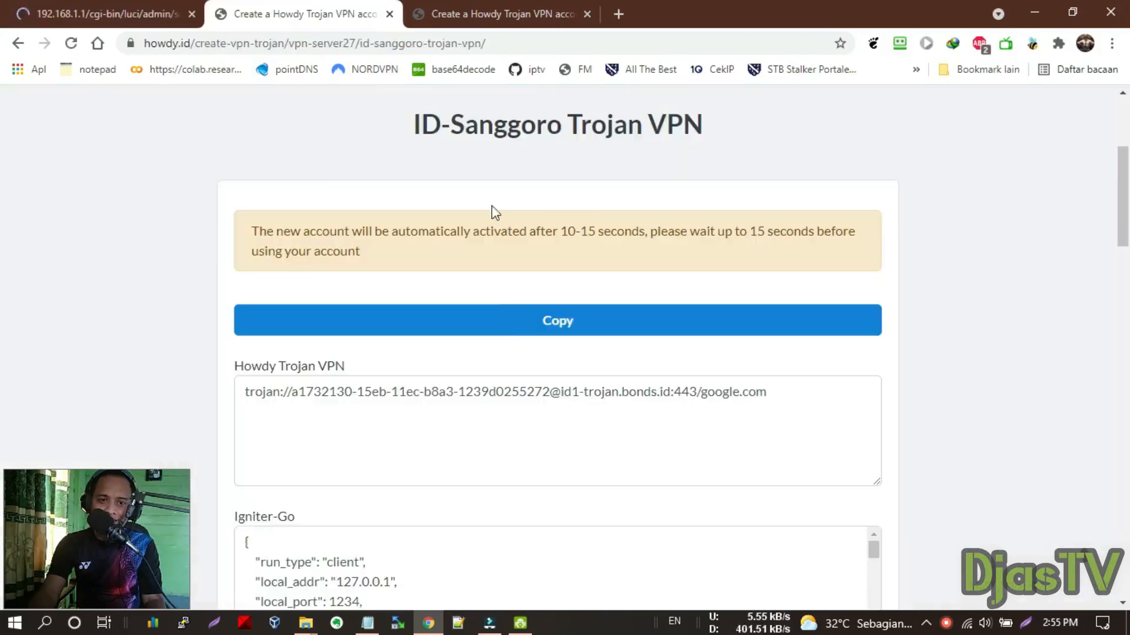
left_click(523, 383)
left_click(562, 327)
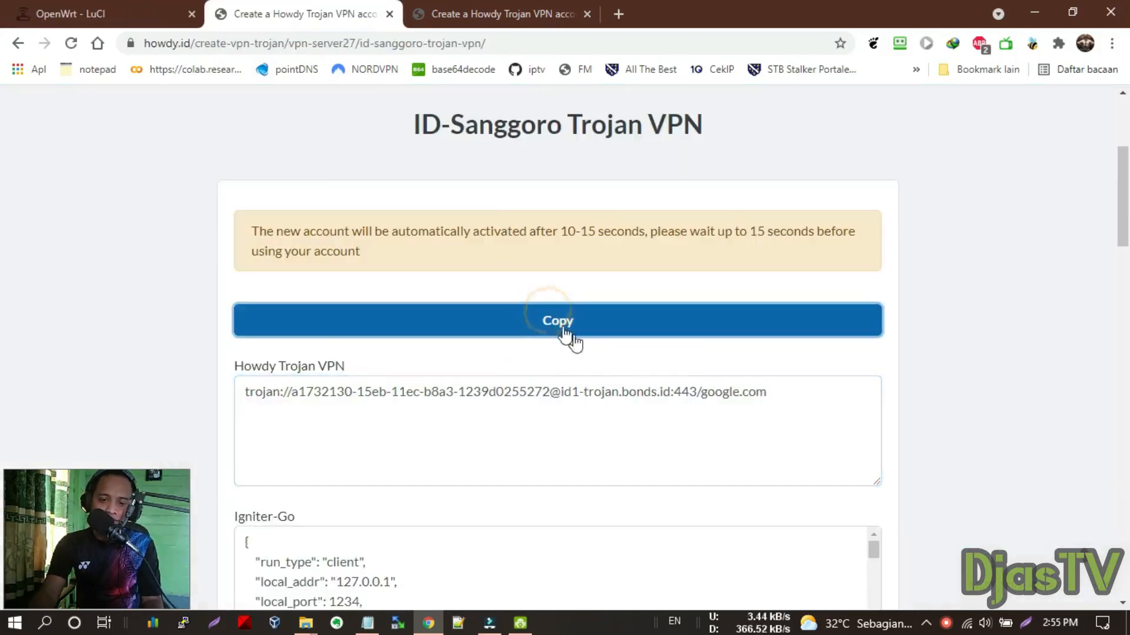
left_click(787, 398)
left_click(94, 9)
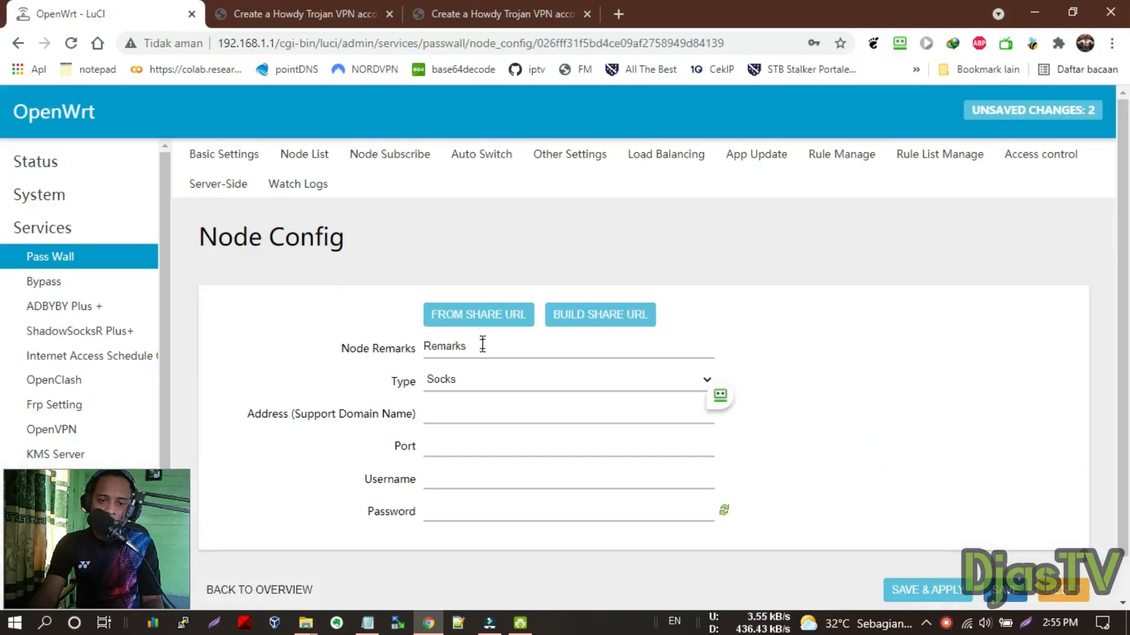
left_click(472, 325)
key("ctrl+v")
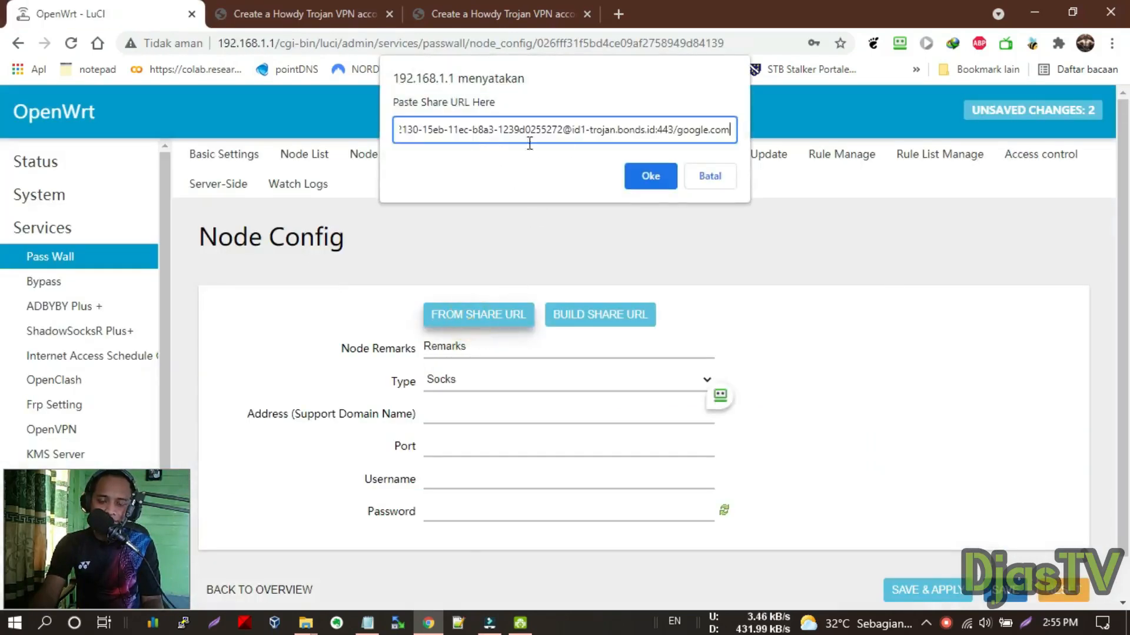
left_click(667, 177)
Name the node 'id', enable TCP Fast Open and allowInsecure, set domain google.com, and save
scroll(507, 277, "down", 3)
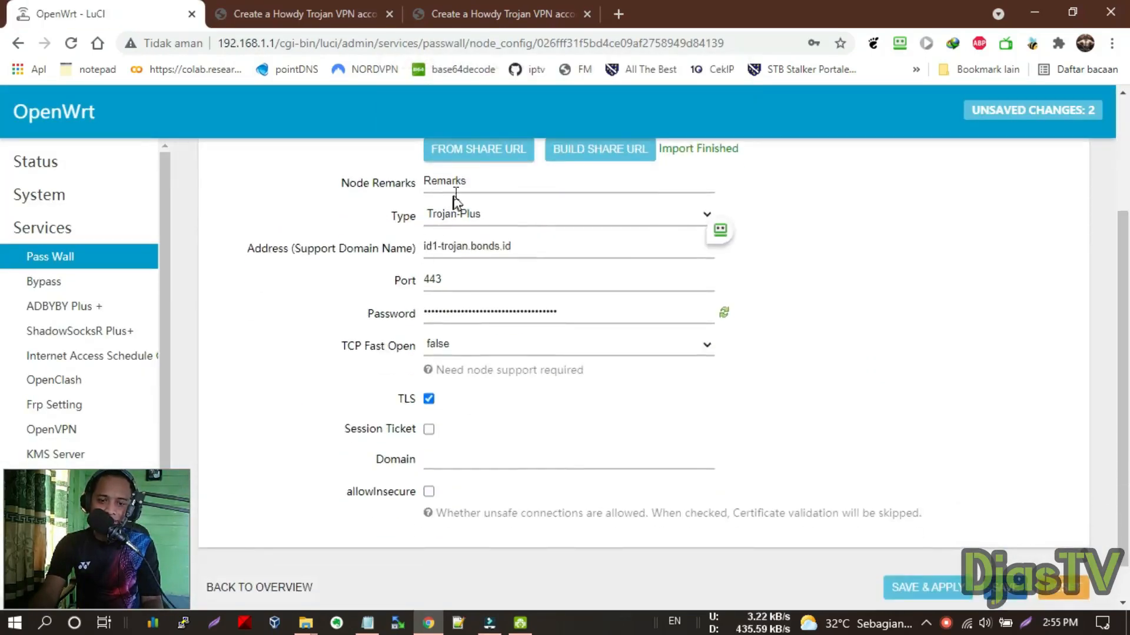
left_click(466, 182)
left_click_drag(511, 180, 404, 191)
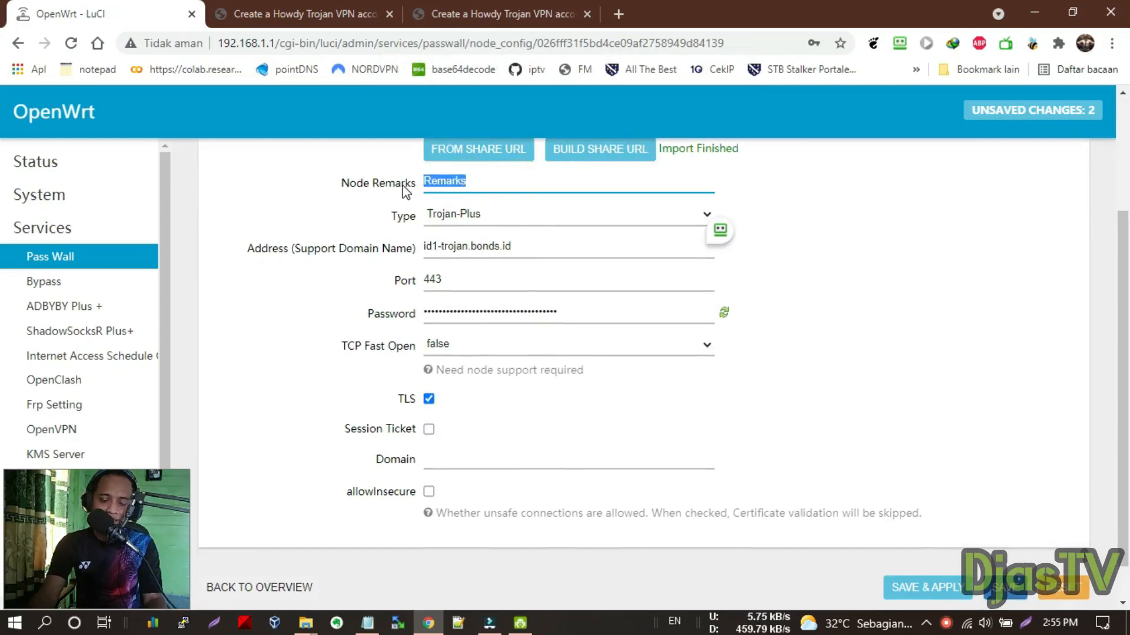
type("id")
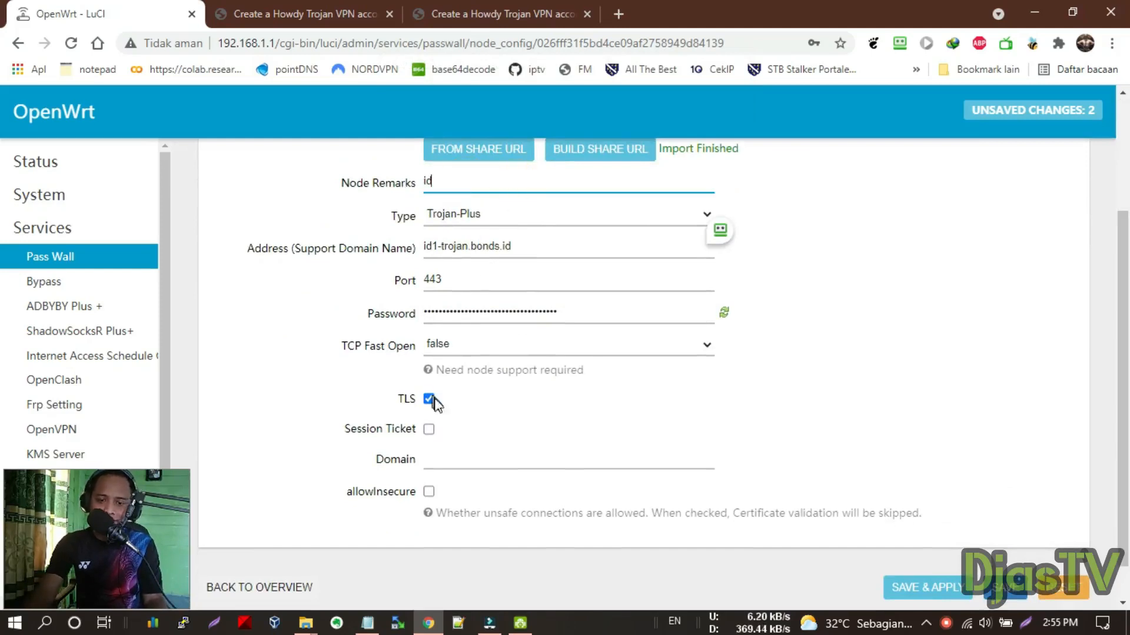
left_click(461, 349)
left_click(460, 376)
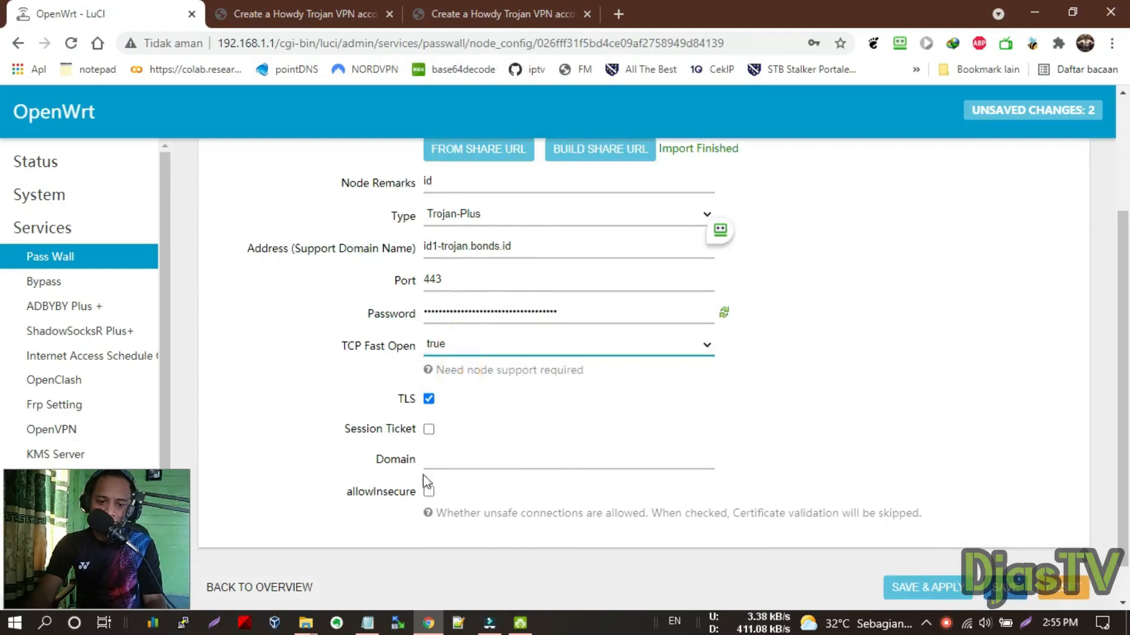
left_click(429, 492)
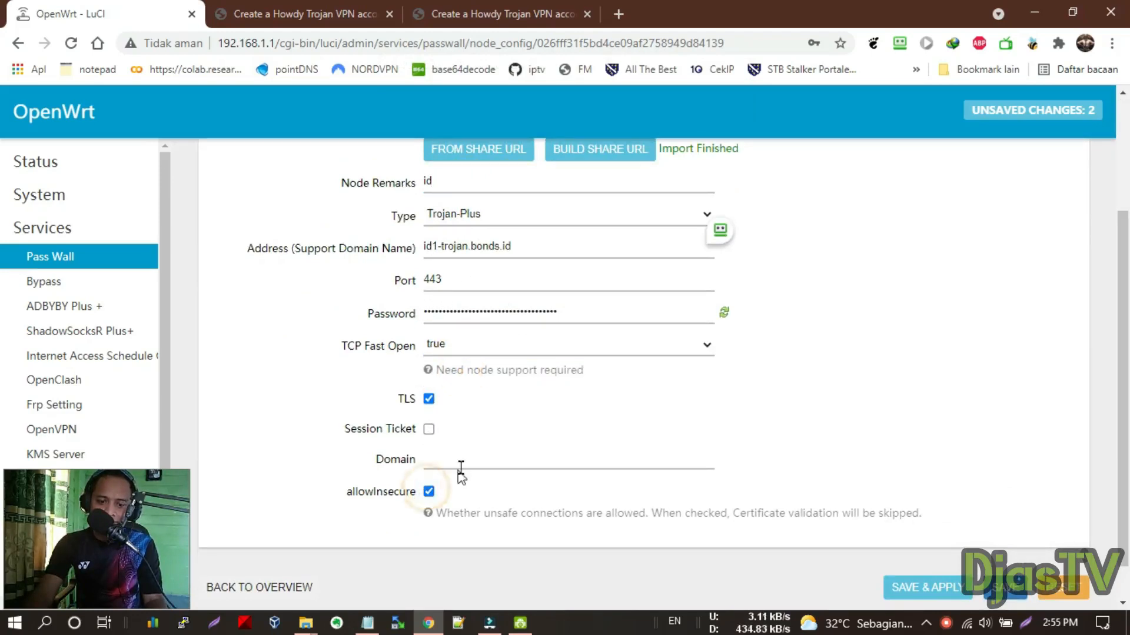
left_click(457, 460)
type("goo")
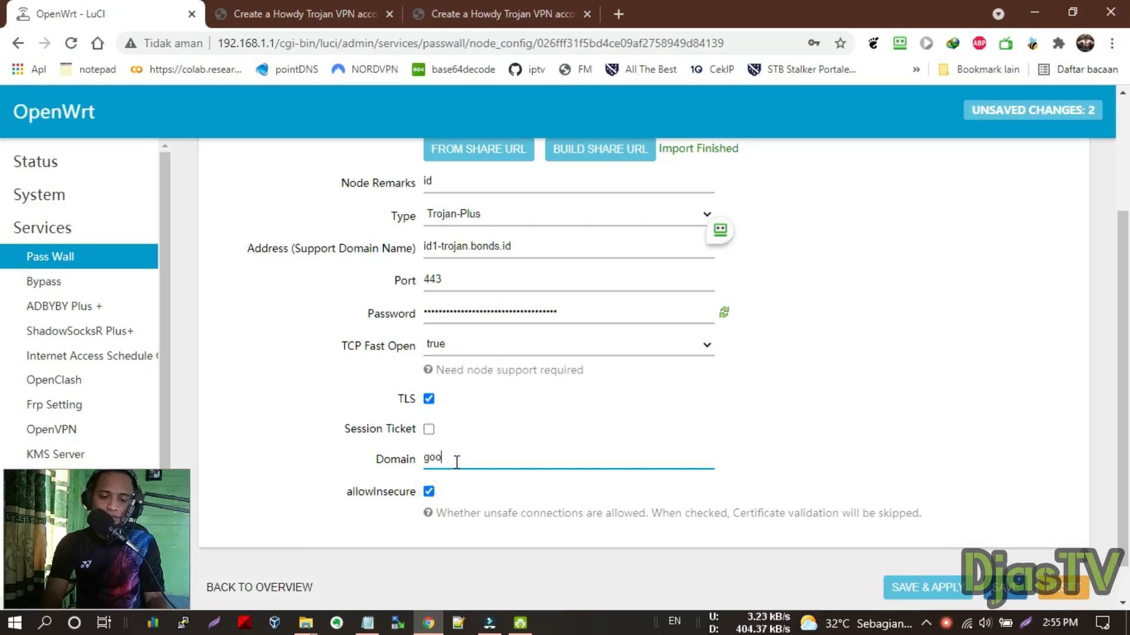
type("gle.com")
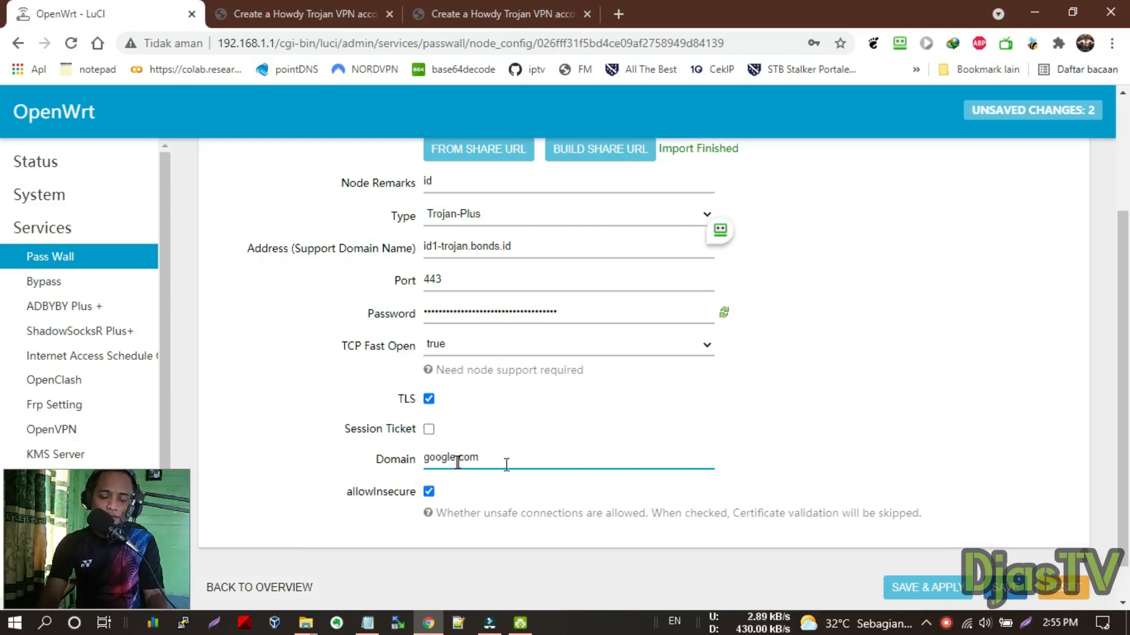
left_click_drag(375, 460, 484, 454)
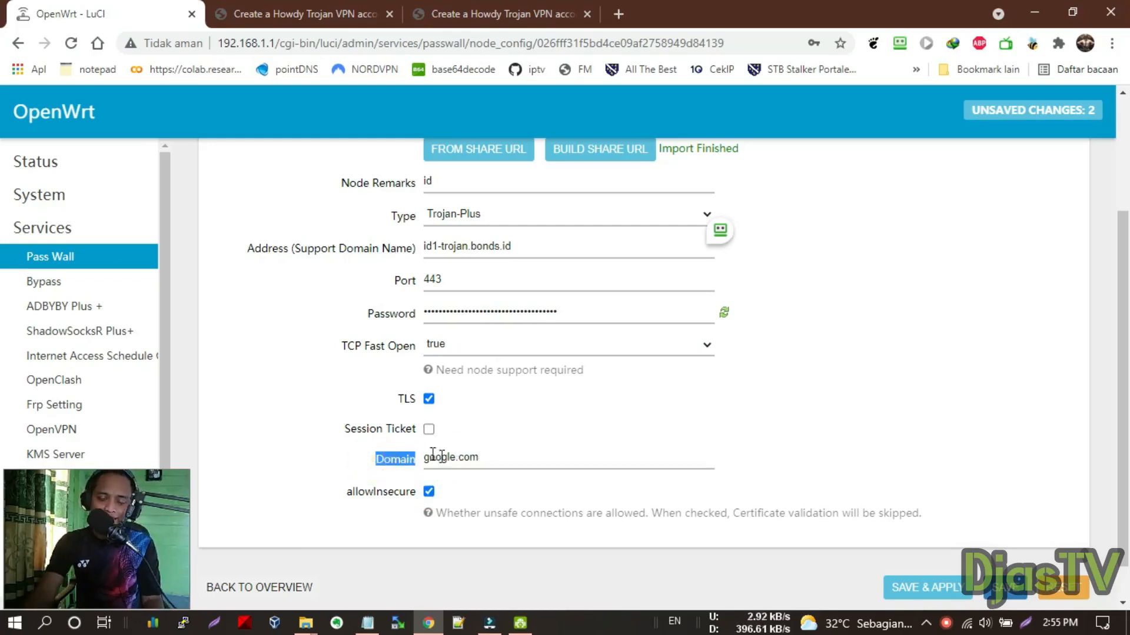
scroll(497, 456, "up", 3)
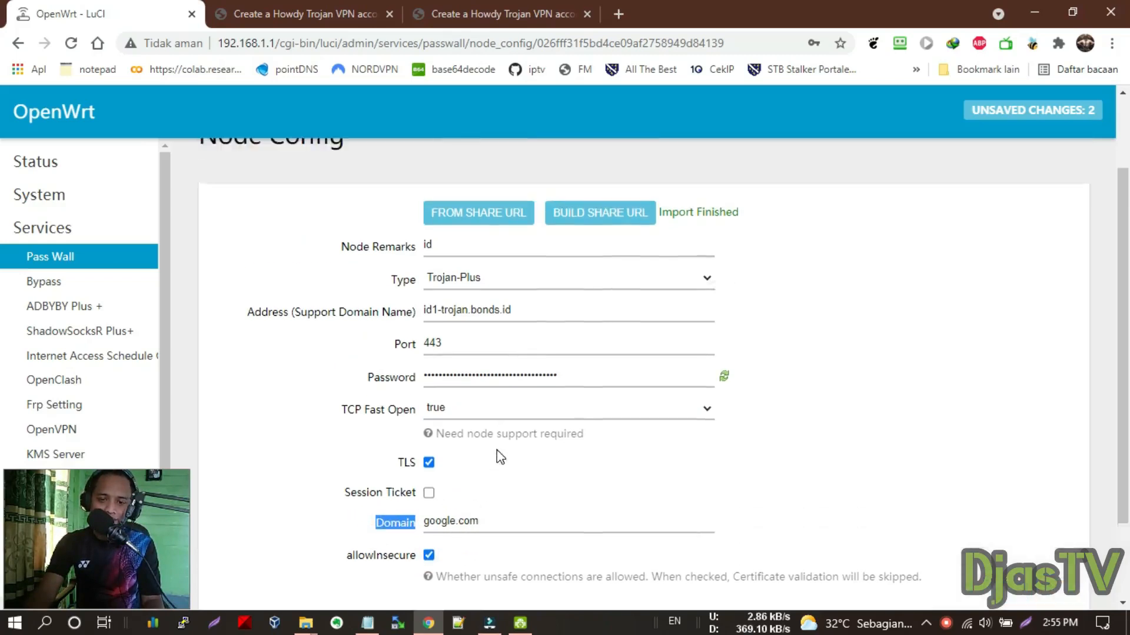
scroll(906, 415, "down", 4)
left_click(906, 544)
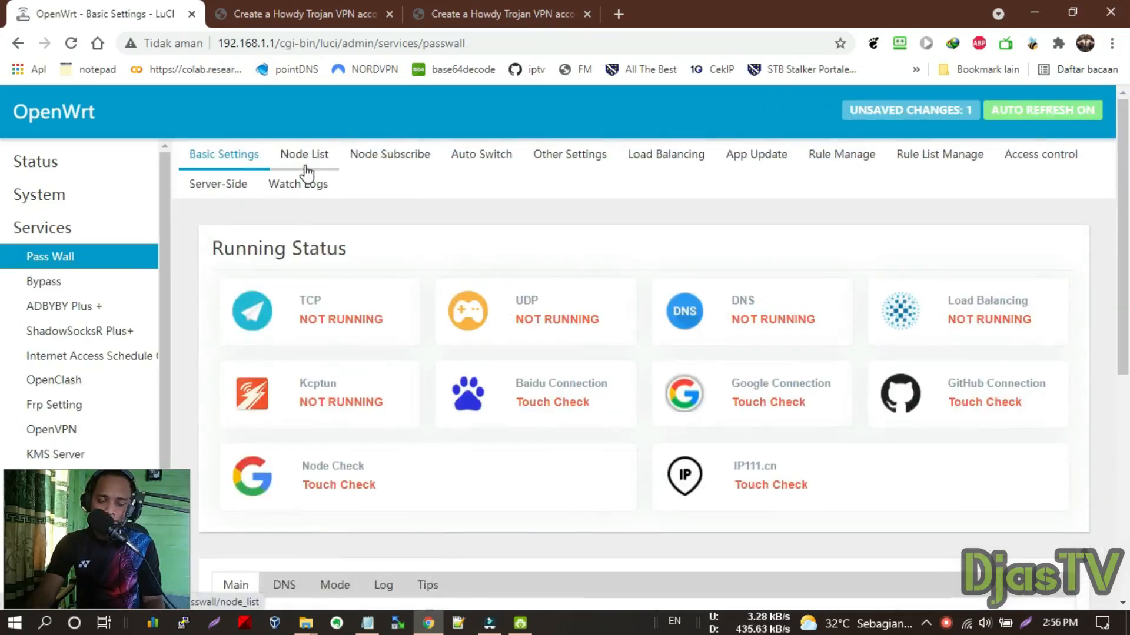
Add a second Passwall node imported from the copied sg trojan share link
left_click(305, 173)
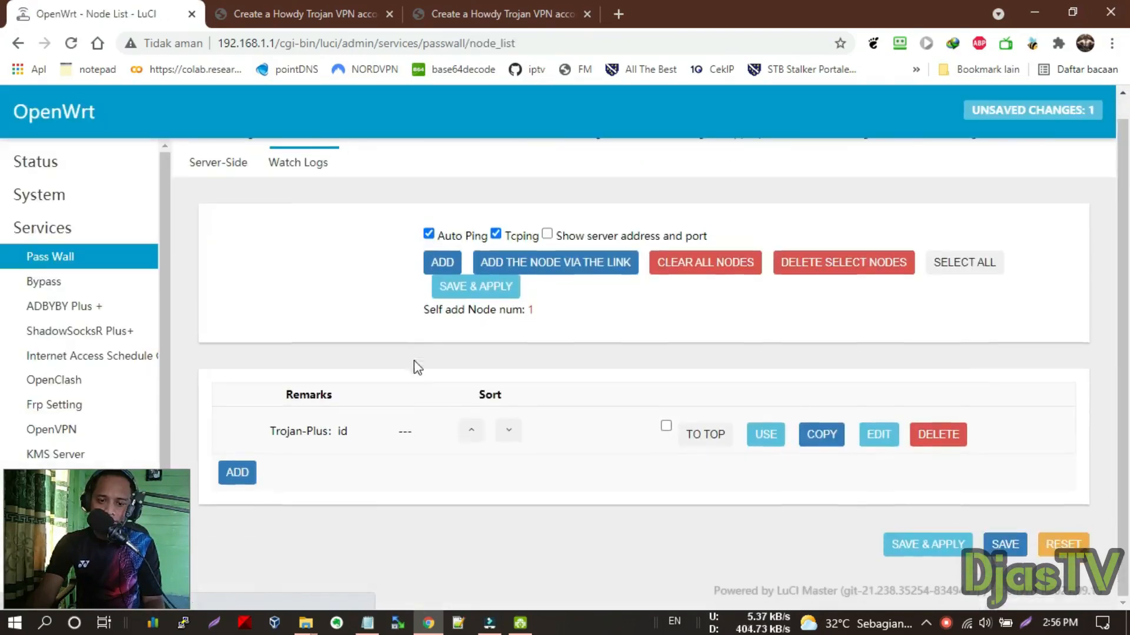
left_click(236, 472)
left_click(504, 6)
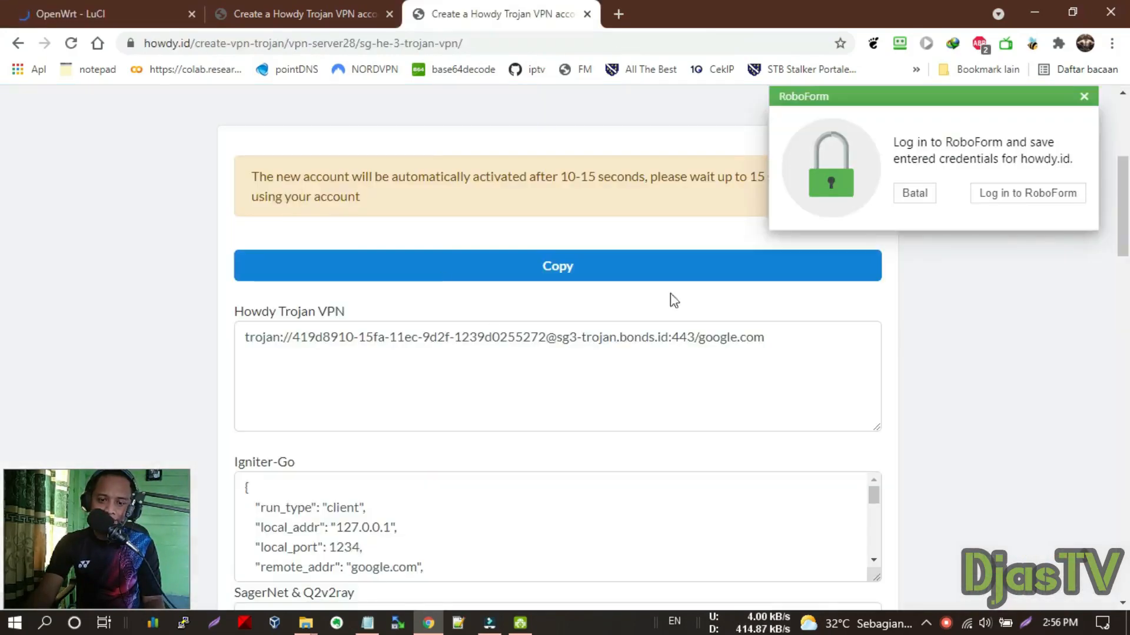
left_click(651, 275)
left_click(91, 8)
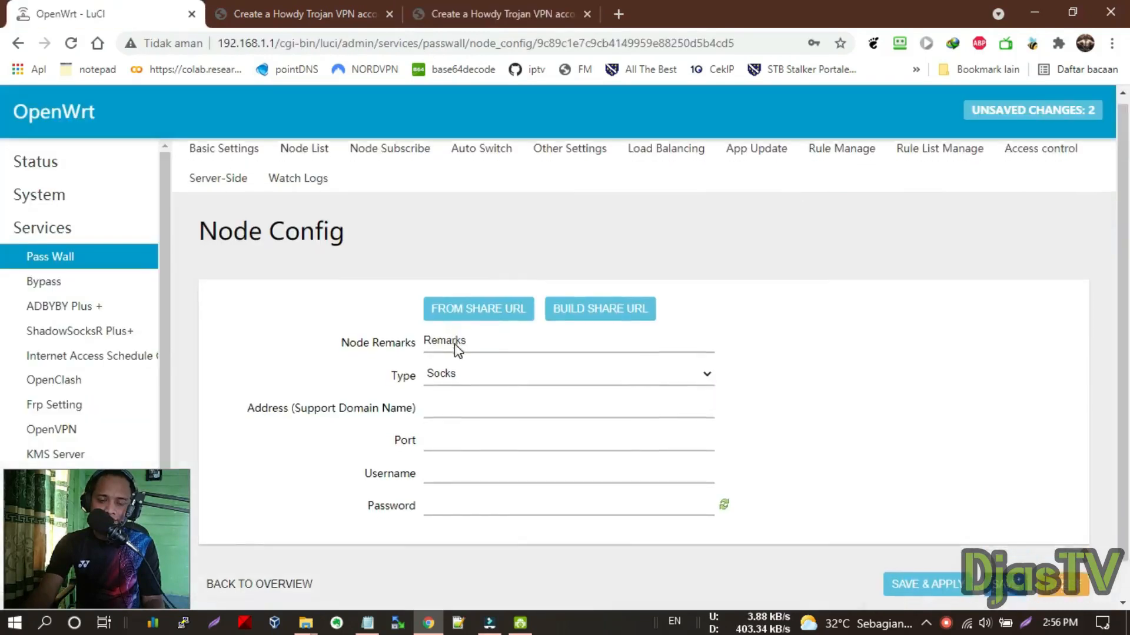
scroll(453, 347, "down", 1)
left_click(474, 269)
key("ctrl+v")
left_click(650, 178)
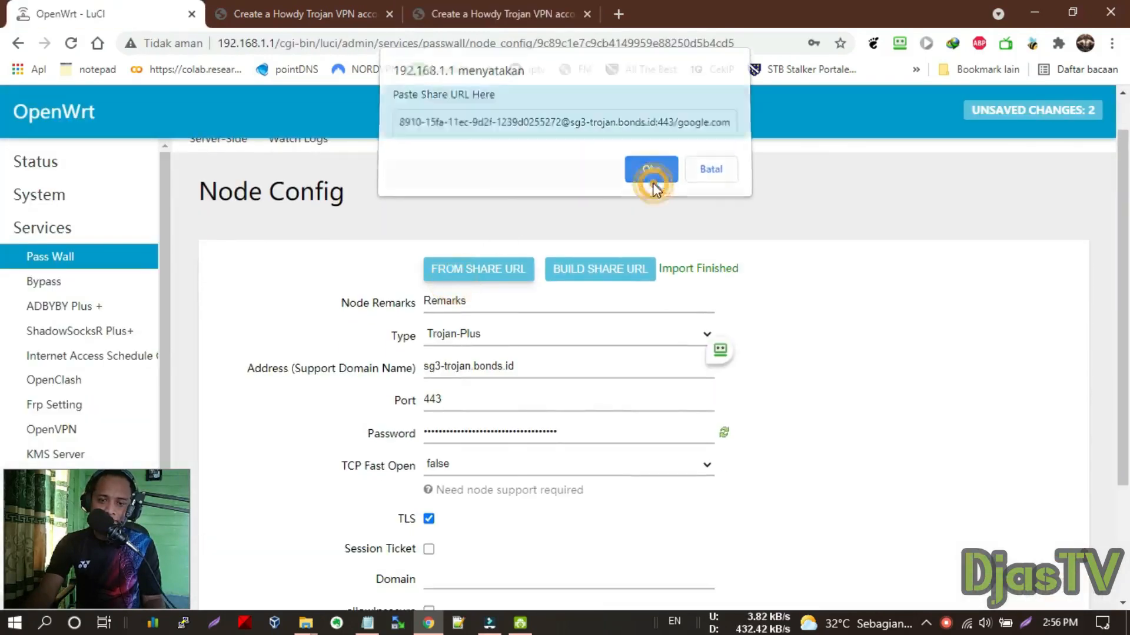
Name the node 'sg', enable TCP Fast Open and allowInsecure, set domain google.com, and save
double_click(492, 299)
type("sg")
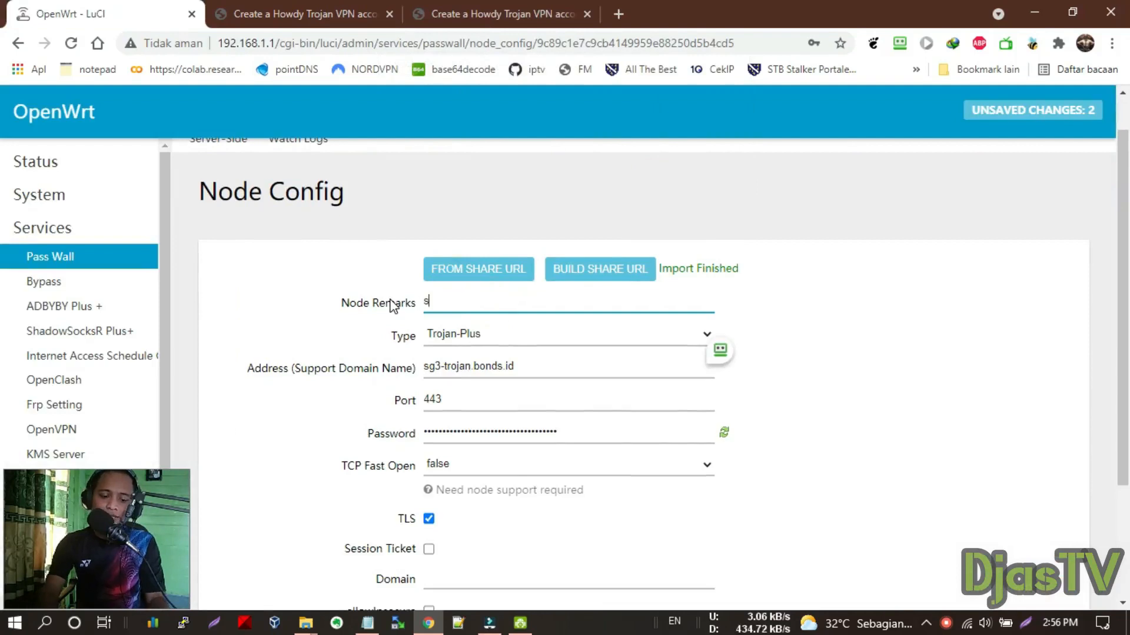
scroll(496, 327, "down", 3)
left_click(471, 305)
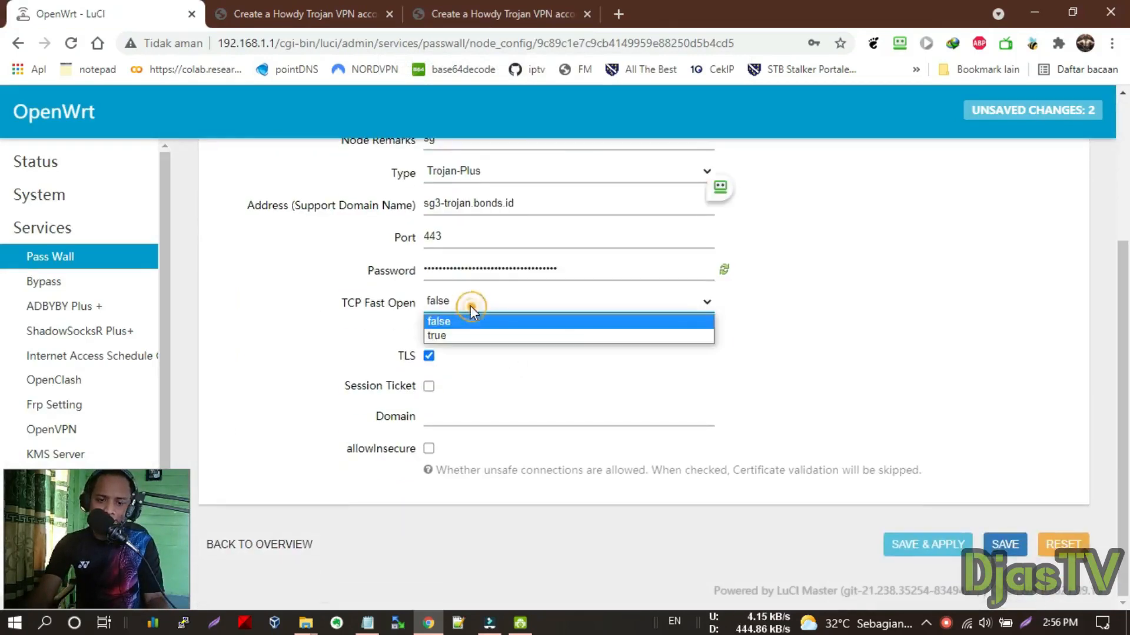
left_click(479, 335)
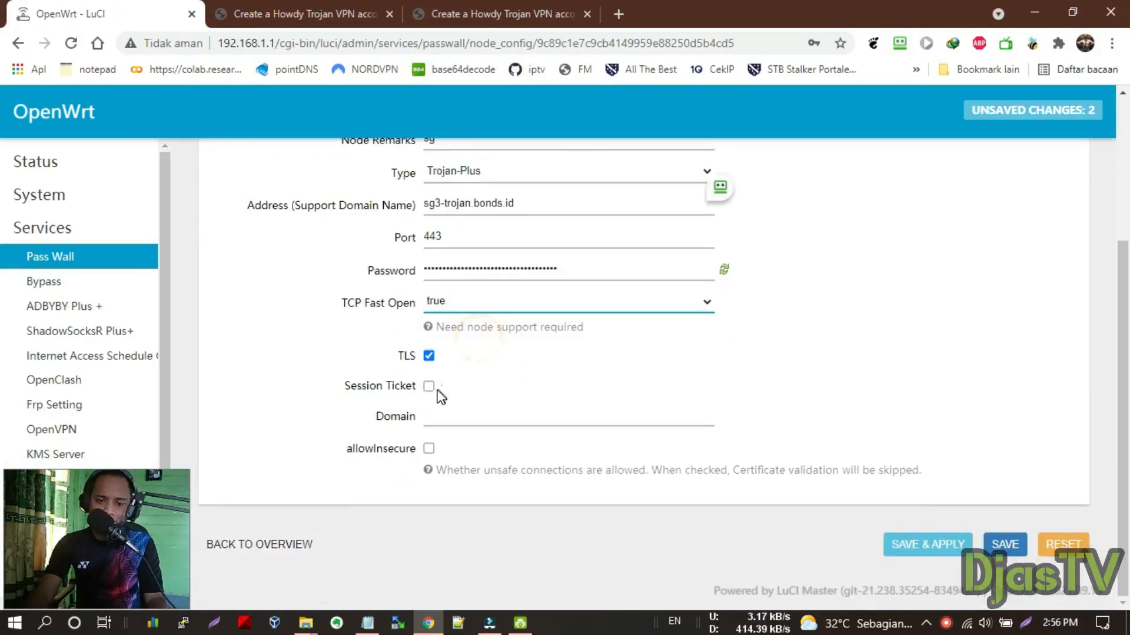
left_click(429, 450)
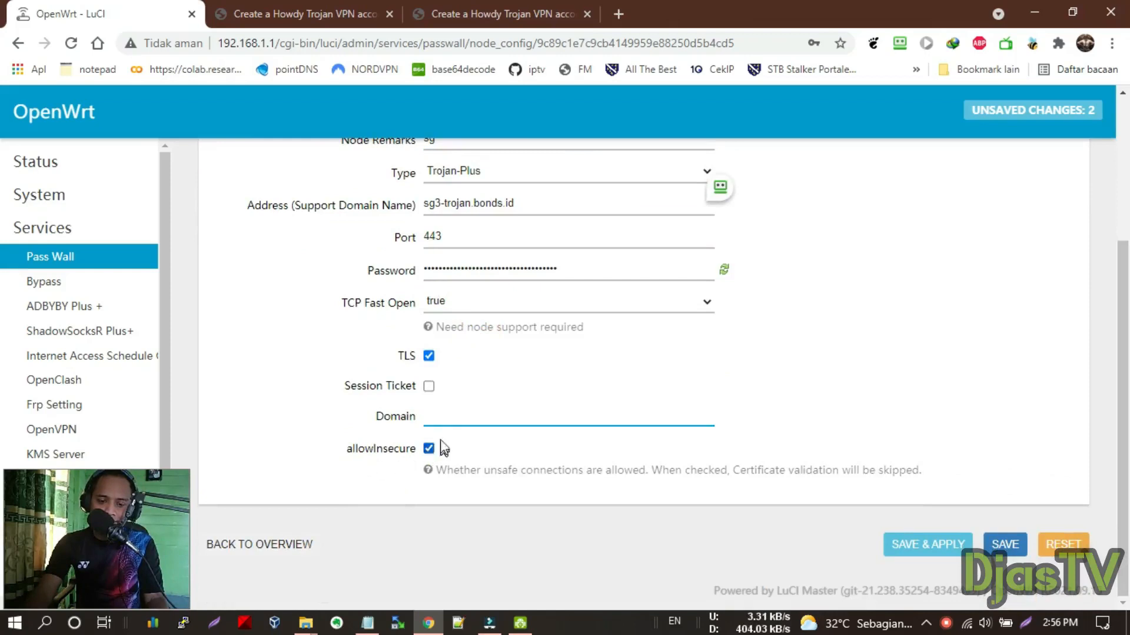
type("go")
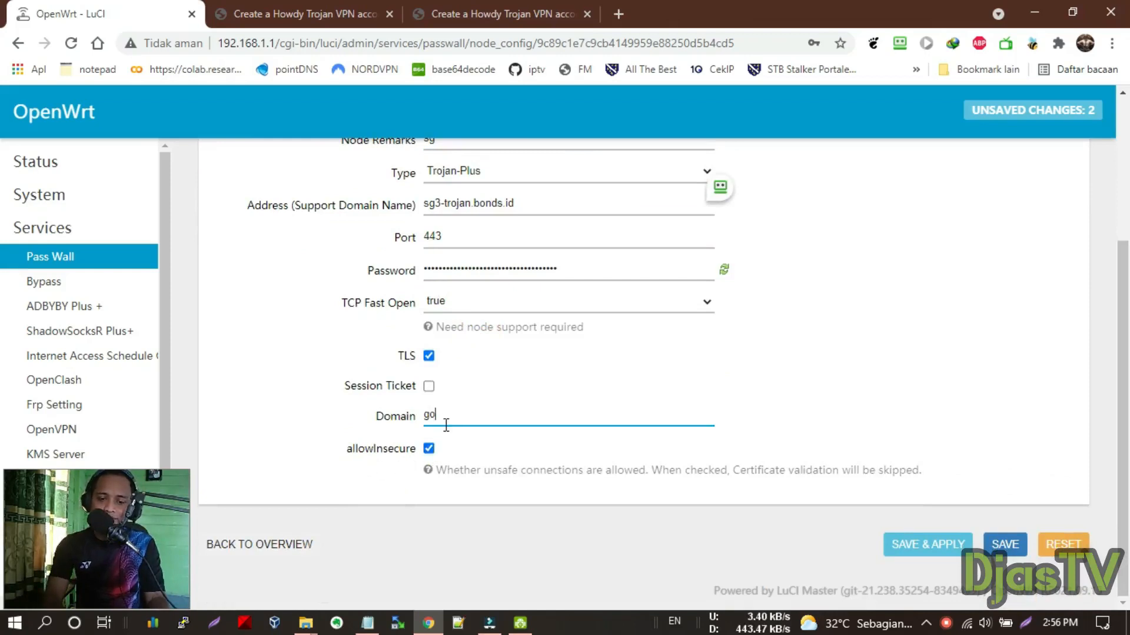
type("ogle.com")
double_click(429, 416)
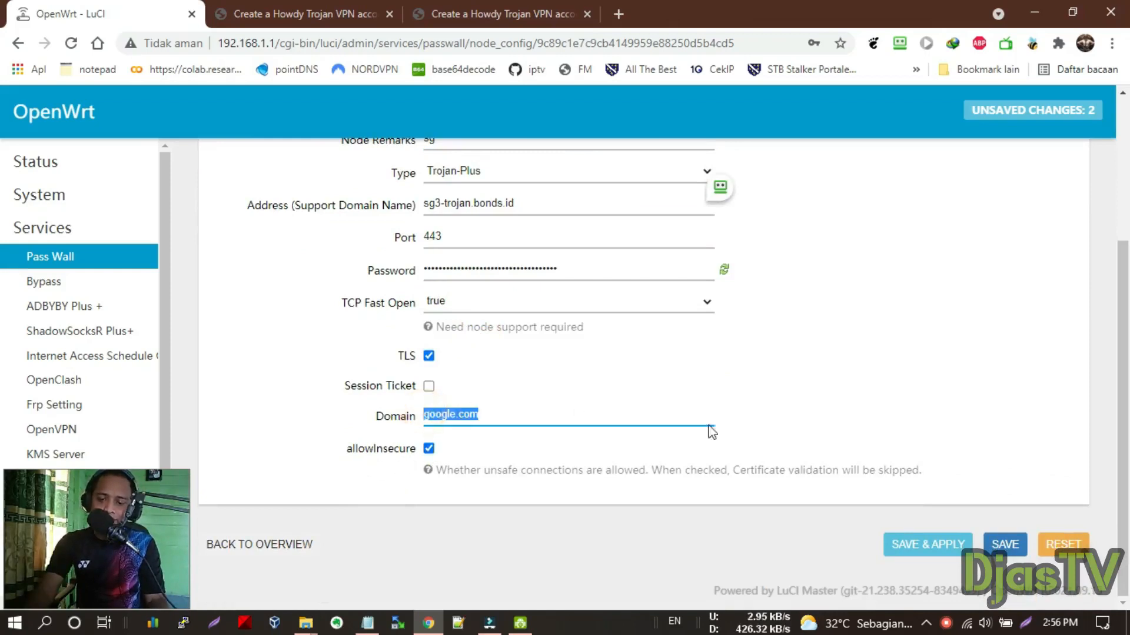
left_click(493, 416)
double_click(468, 415)
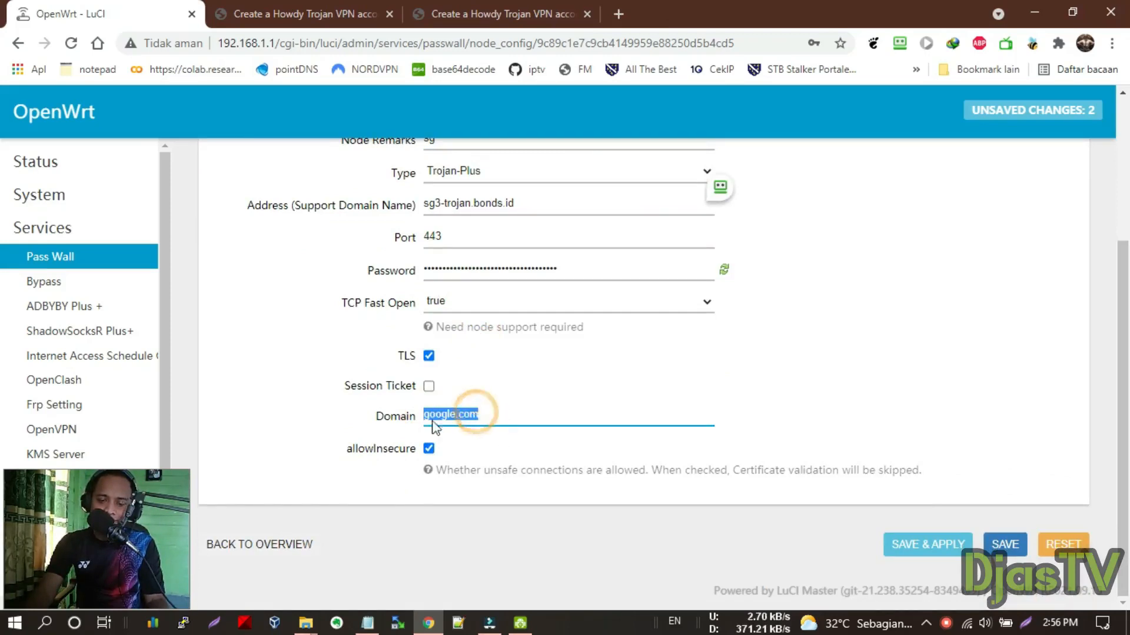
left_click(497, 416)
left_click_drag(497, 416, 393, 424)
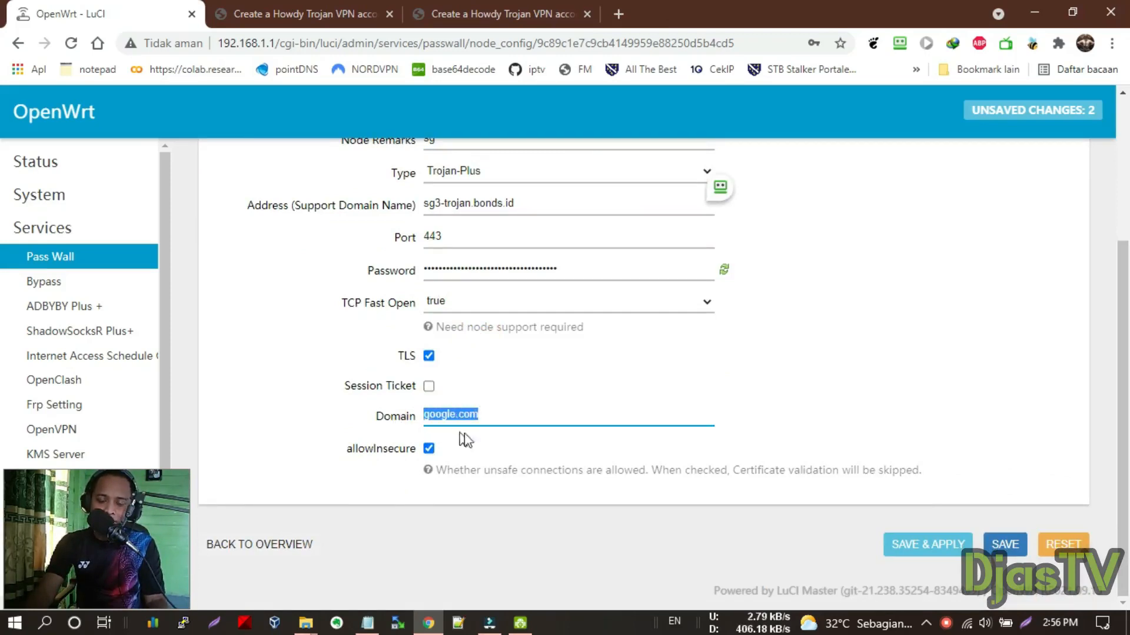
left_click(946, 546)
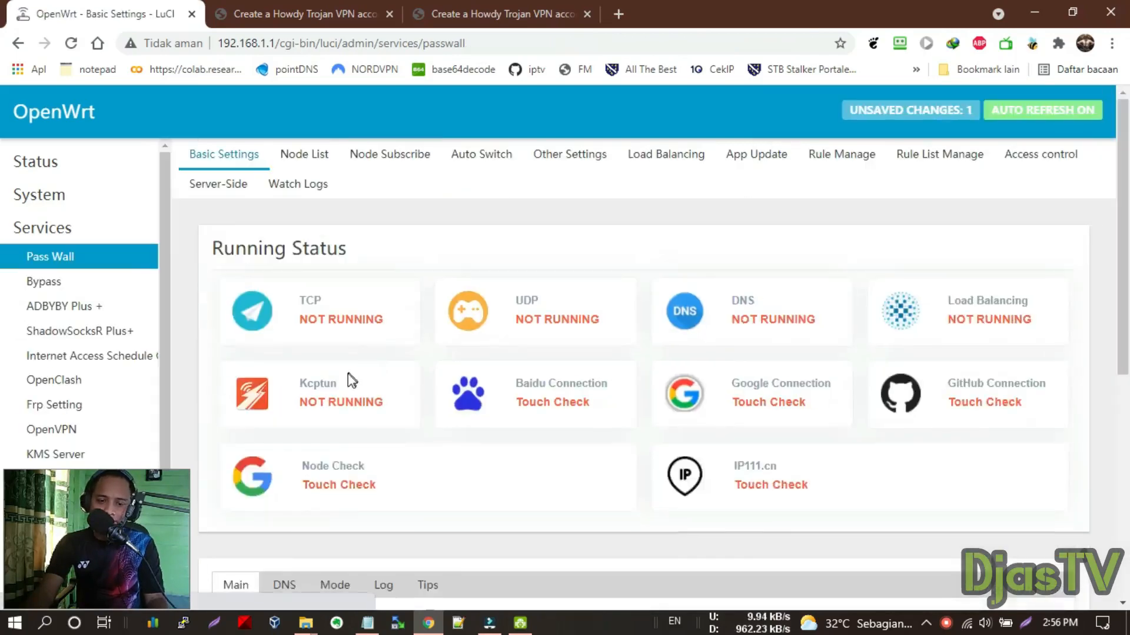
Enable Passwall with Trojan-Plus [sg] as the TCP node and save & apply
scroll(562, 407, "down", 5)
scroll(560, 407, "up", 5)
scroll(405, 412, "down", 3)
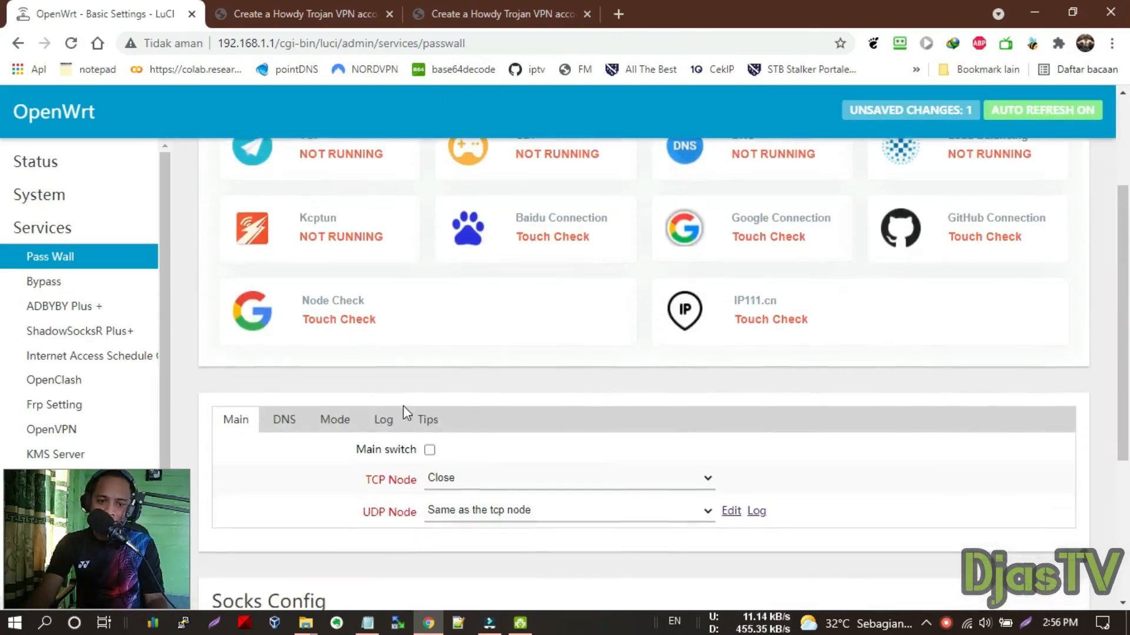
left_click(426, 452)
left_click(429, 450)
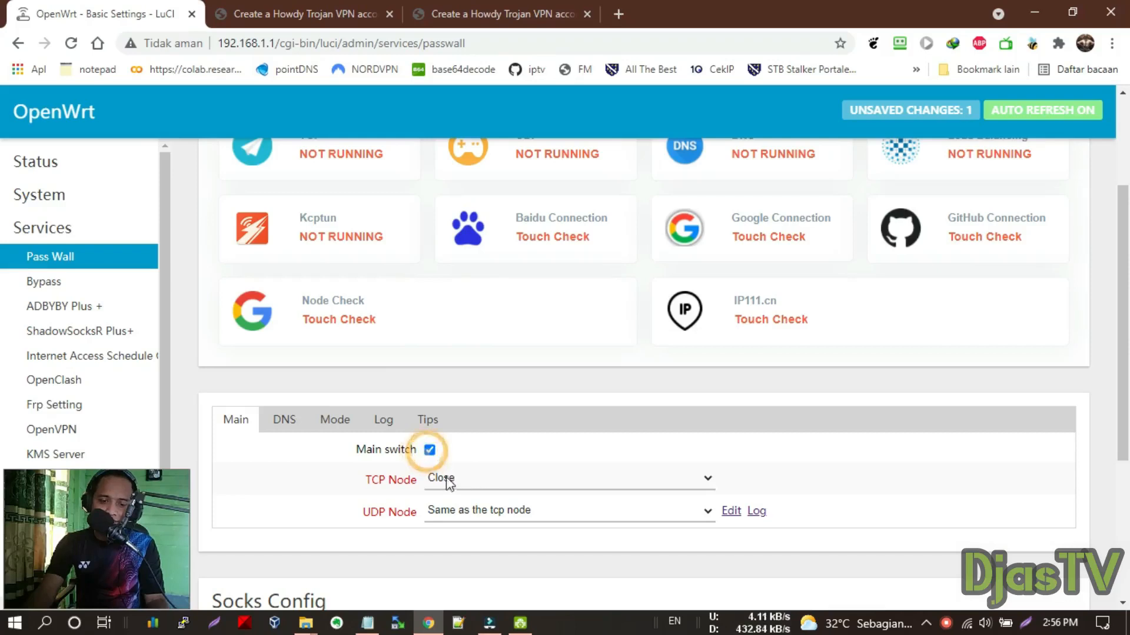
left_click(446, 477)
left_click(492, 523)
scroll(576, 366, "down", 4)
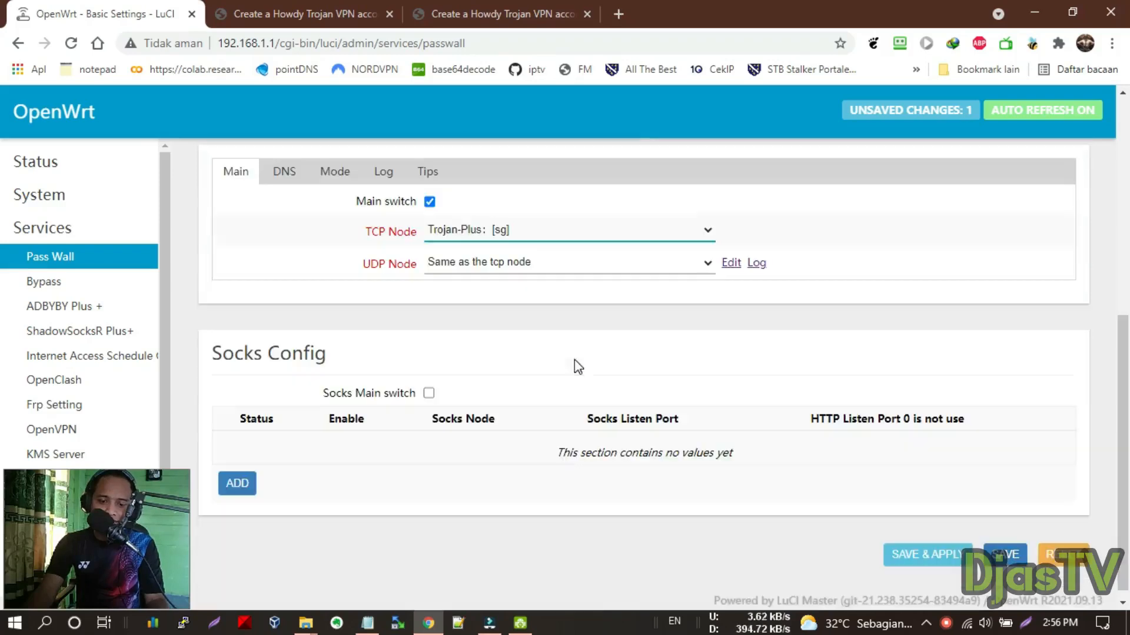
left_click(906, 562)
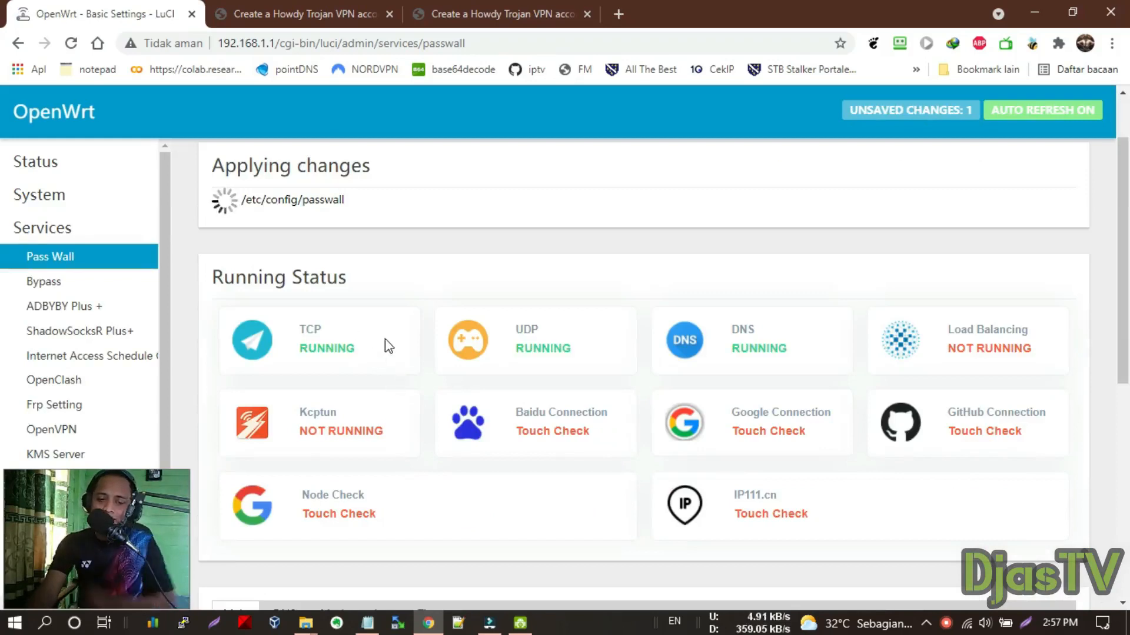
Run the Google, GitHub and Baidu connection checks
scroll(412, 350, "down", 3)
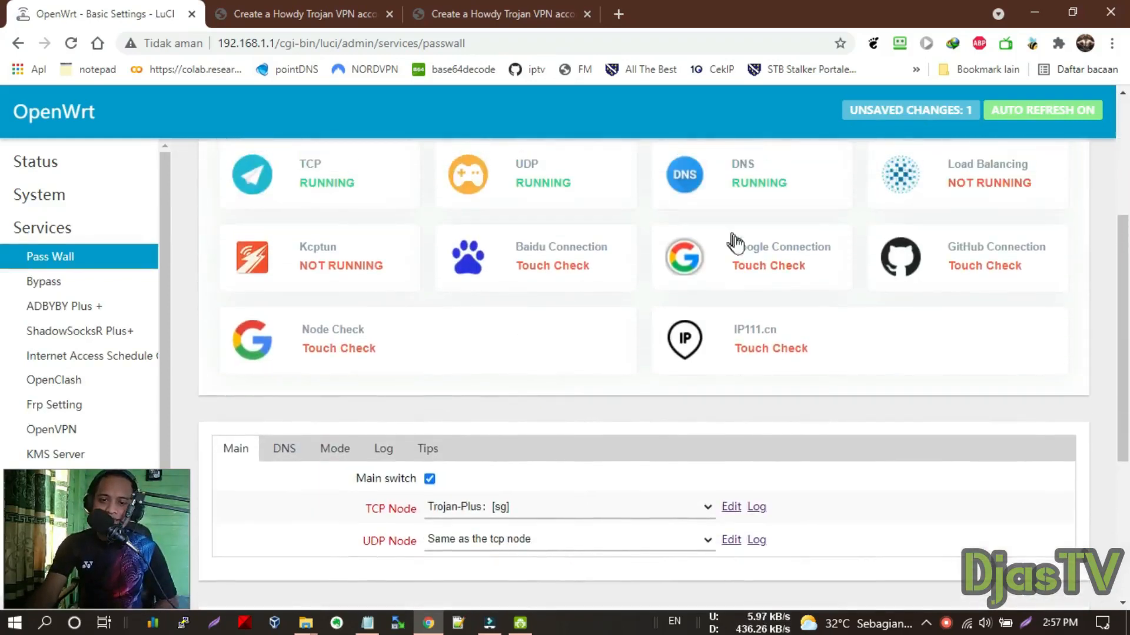
left_click(736, 242)
left_click(941, 264)
left_click(496, 268)
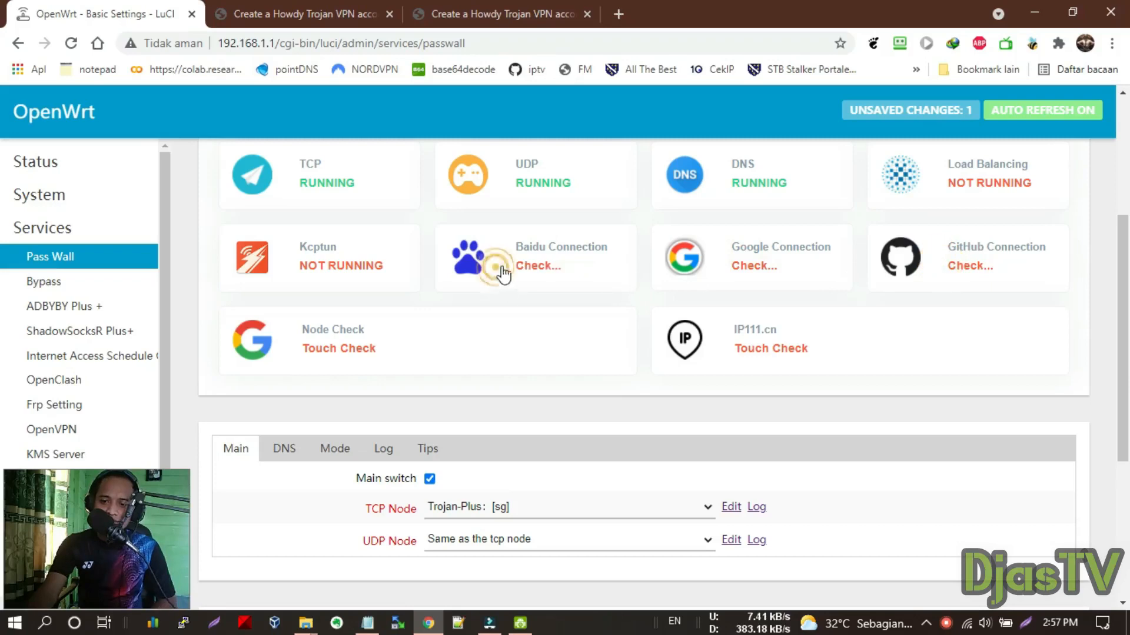
left_click(570, 9)
Load the CekIP page and highlight the Singapore location of IP 103.253.24.216
left_click(619, 14)
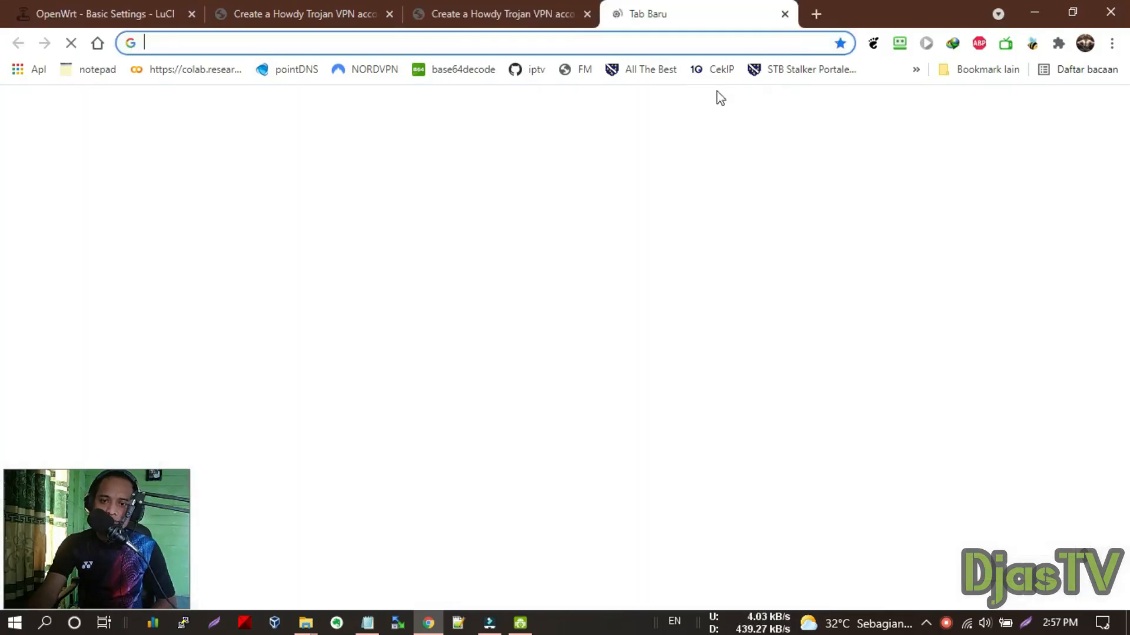
left_click(709, 70)
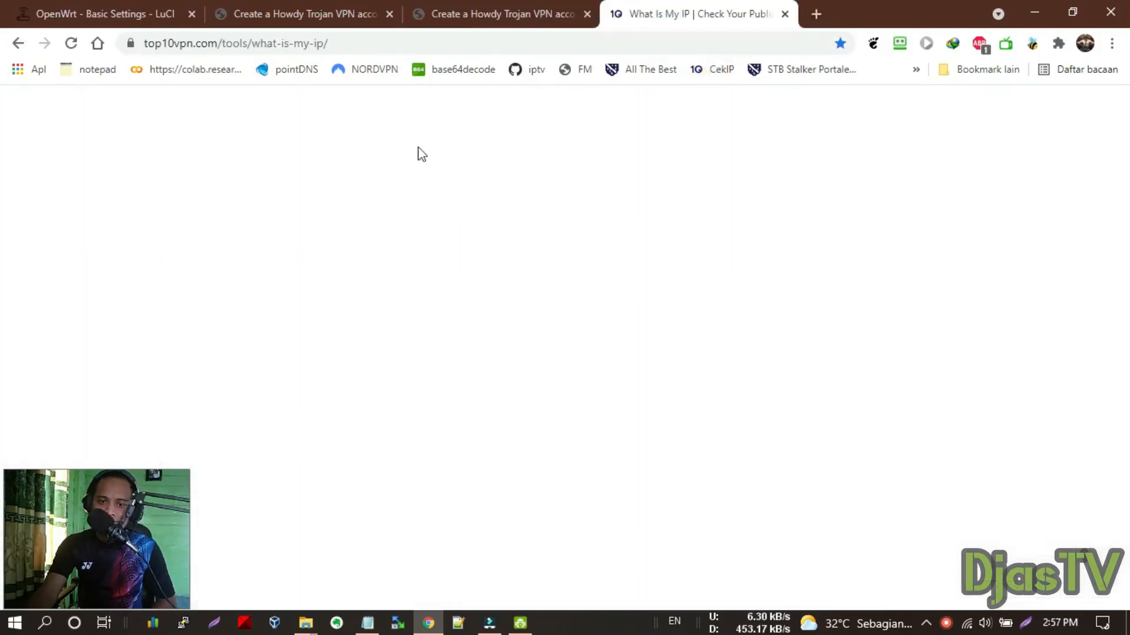
scroll(393, 323, "down", 2)
scroll(393, 324, "up", 2)
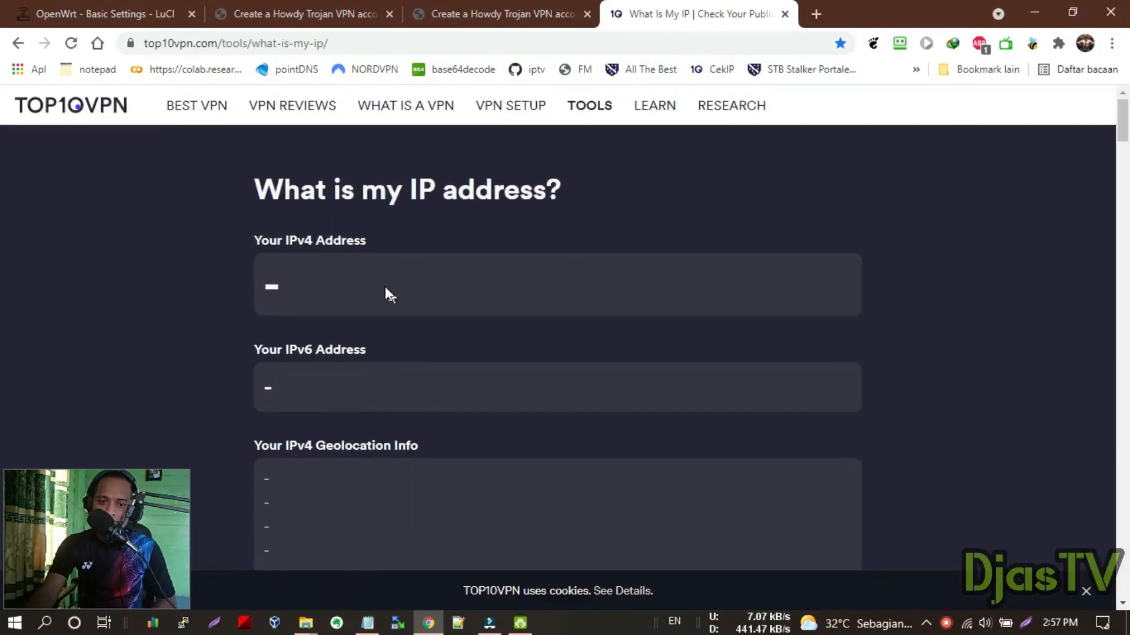
scroll(382, 290, "down", 3)
scroll(382, 291, "up", 3)
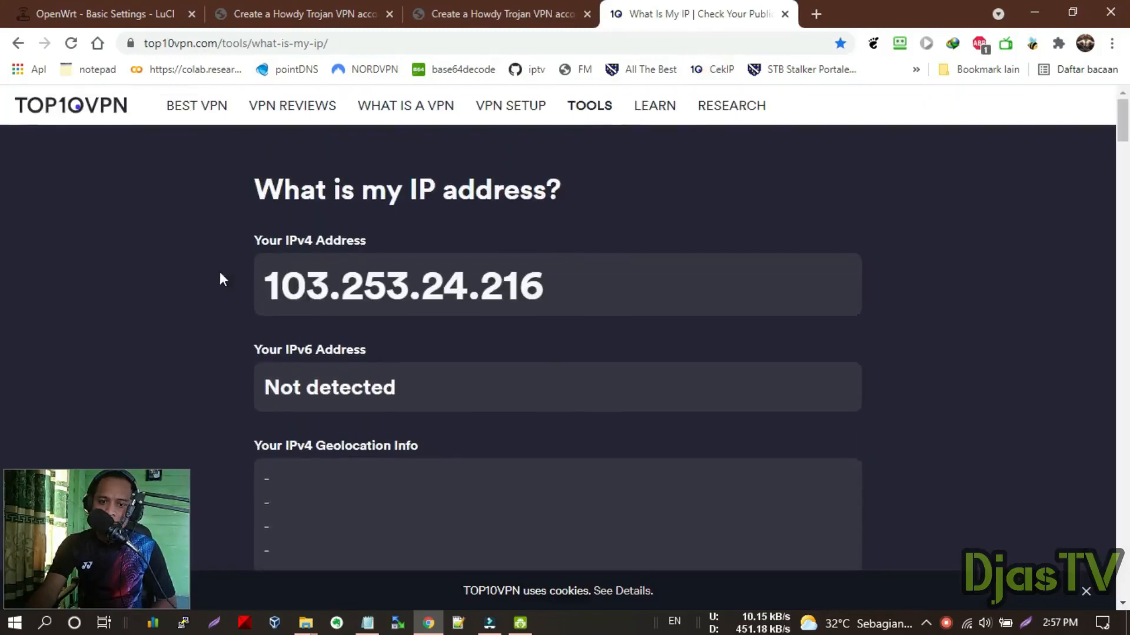
scroll(307, 345, "down", 3)
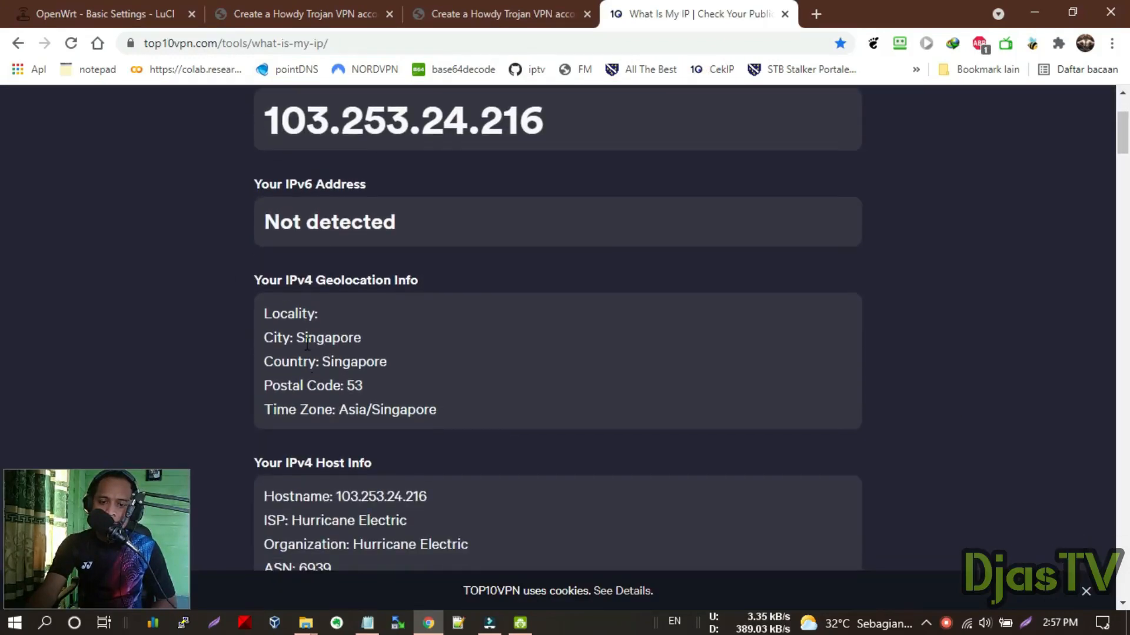
left_click_drag(304, 339, 389, 365)
left_click_drag(307, 386, 384, 410)
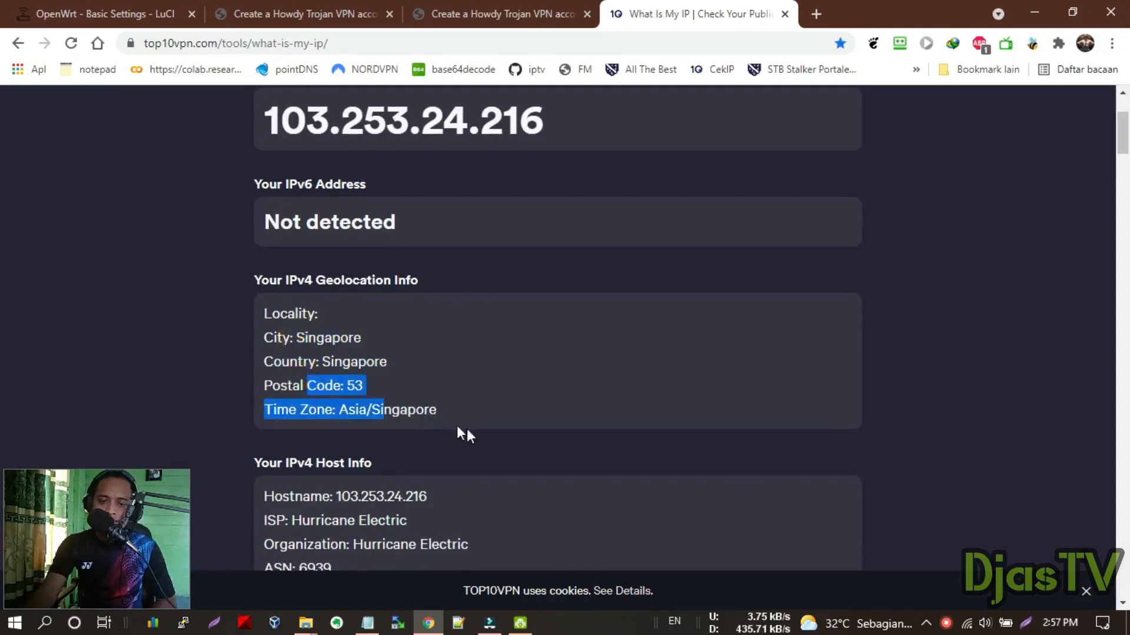
left_click(814, 14)
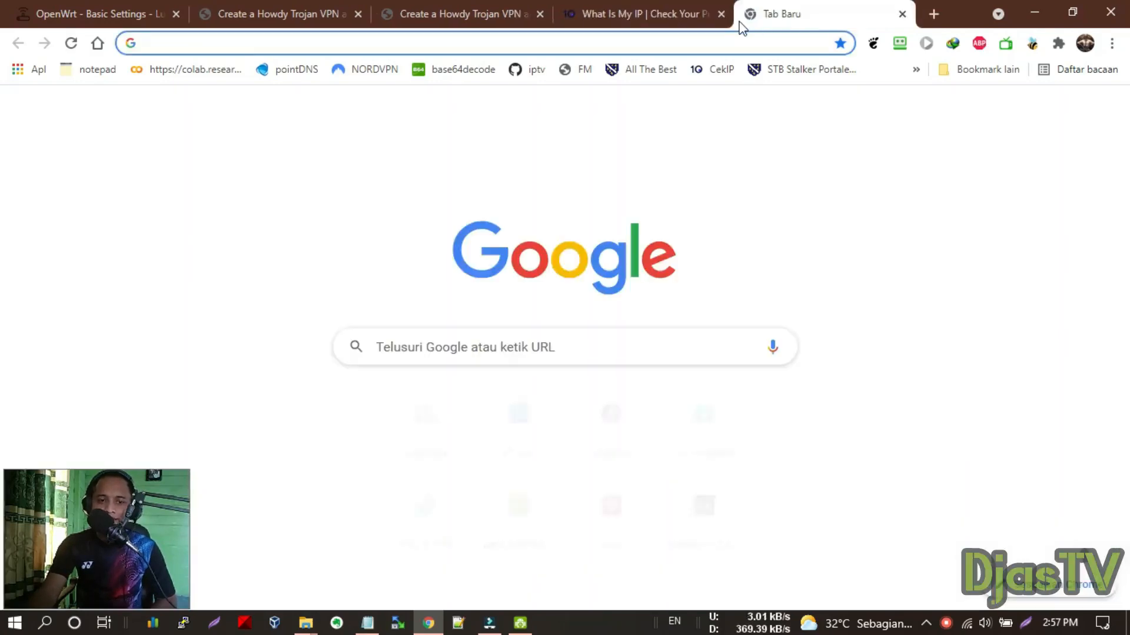
Load hotstar.com/id, which reports its videos are unavailable in Singapore
type("hot")
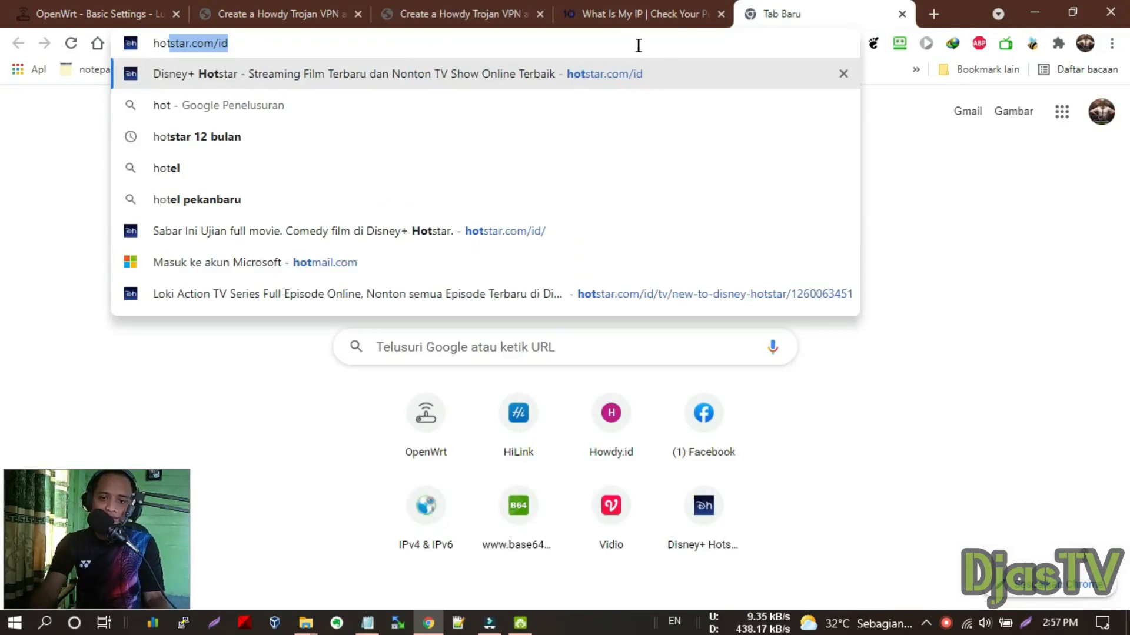
left_click(611, 74)
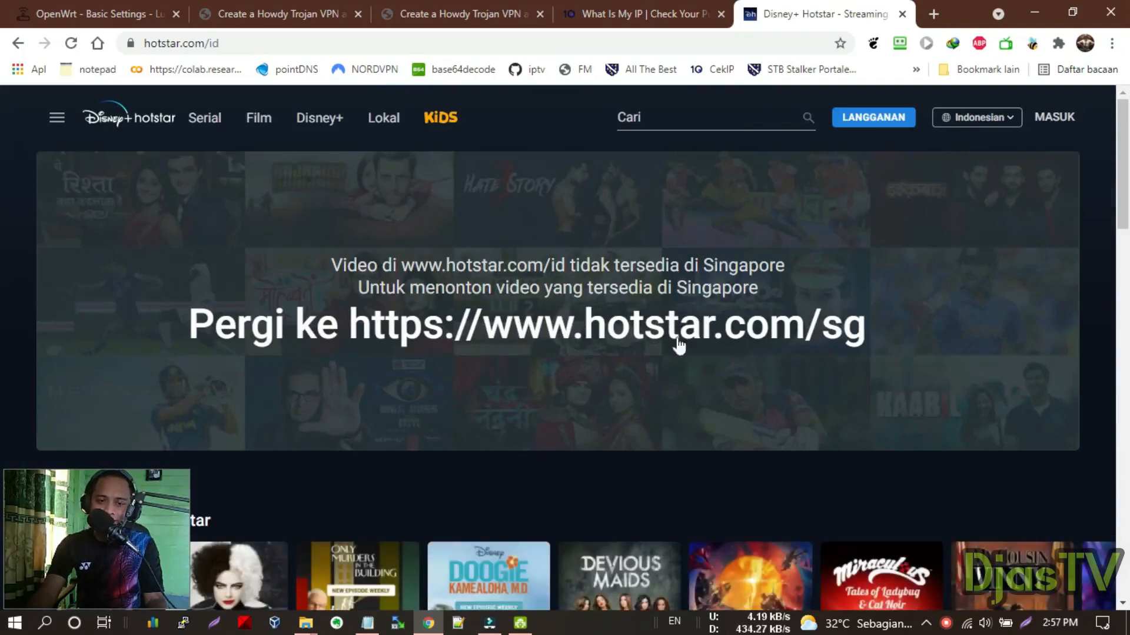
left_click(75, 7)
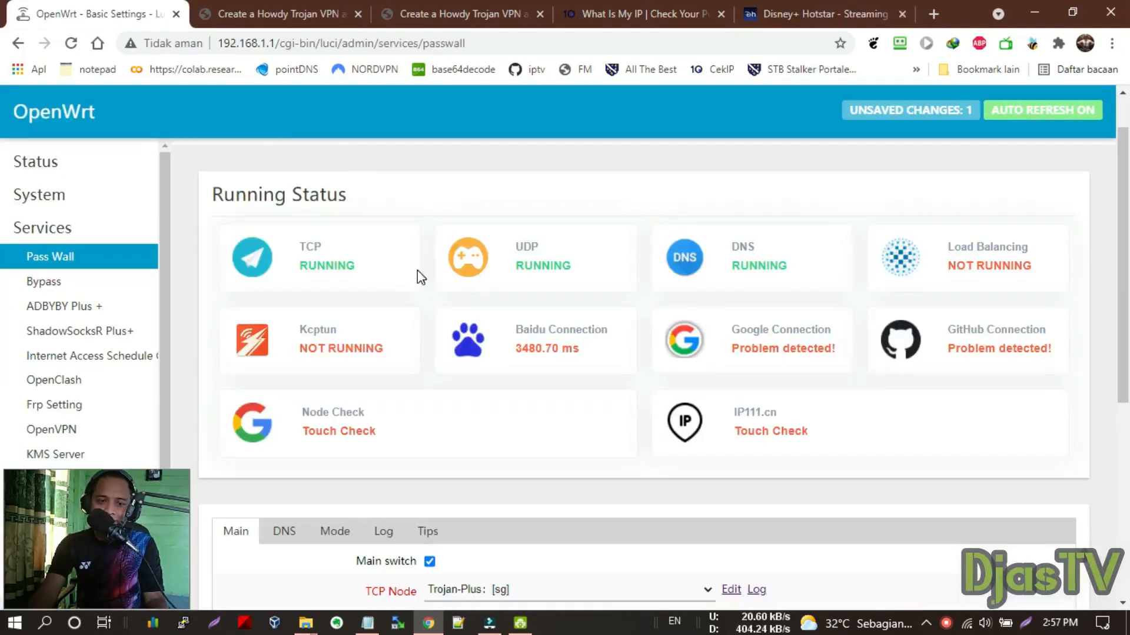
Switch Passwall's TCP node to Trojan-Plus [id] and save & apply
scroll(419, 276, "down", 3)
left_click(472, 425)
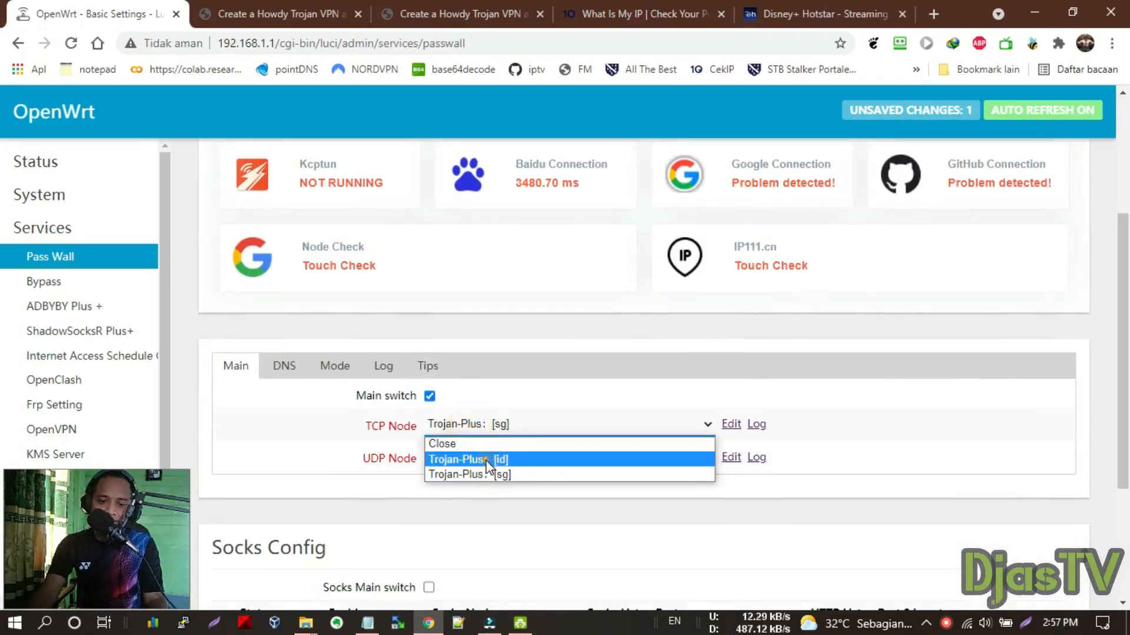
left_click(470, 474)
scroll(537, 352, "down", 3)
left_click(949, 548)
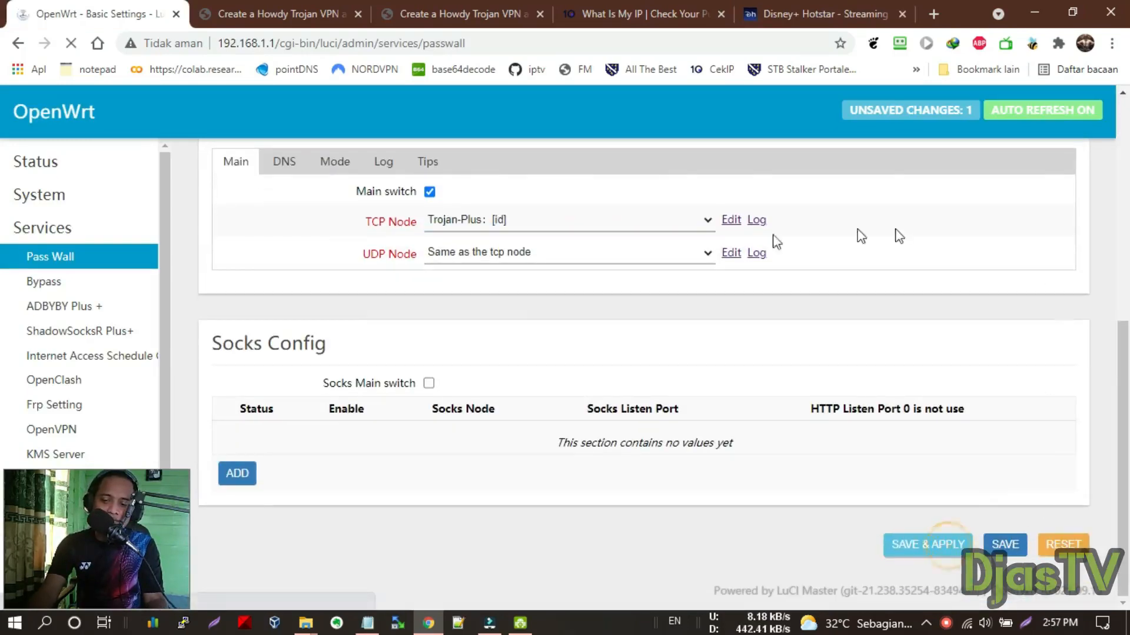
scroll(363, 313, "up", 2)
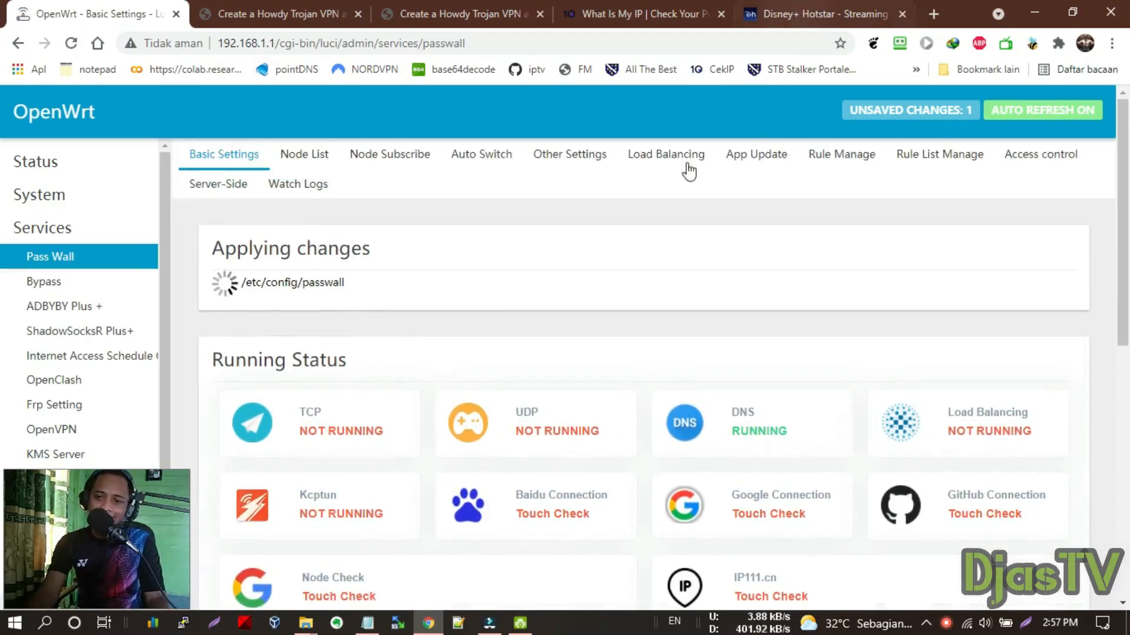
scroll(570, 355, "down", 2)
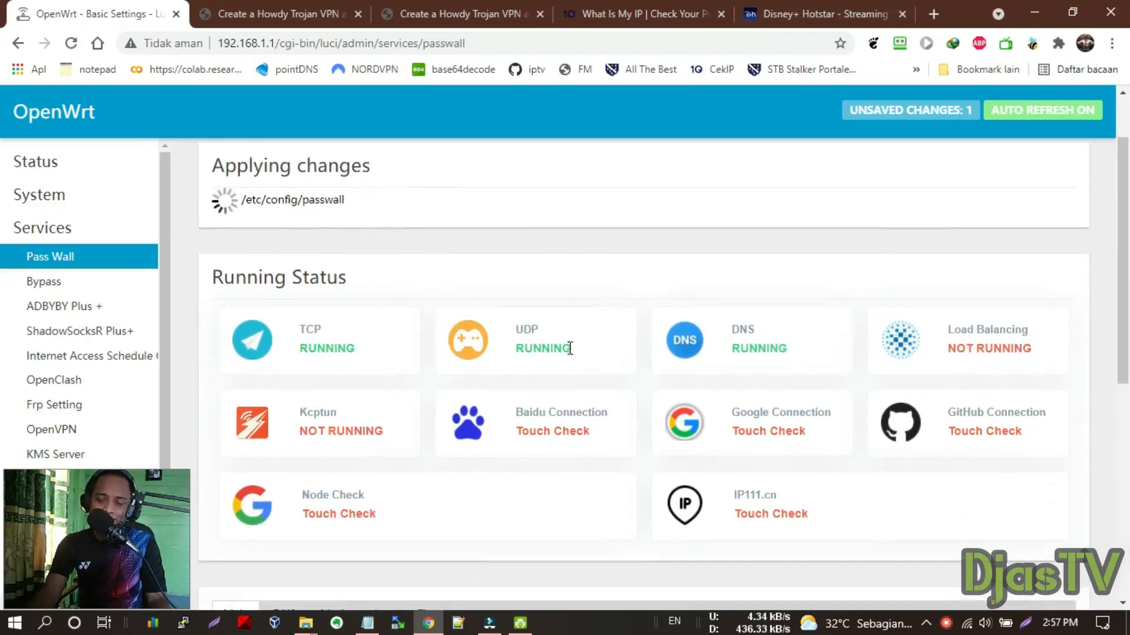
left_click(666, 5)
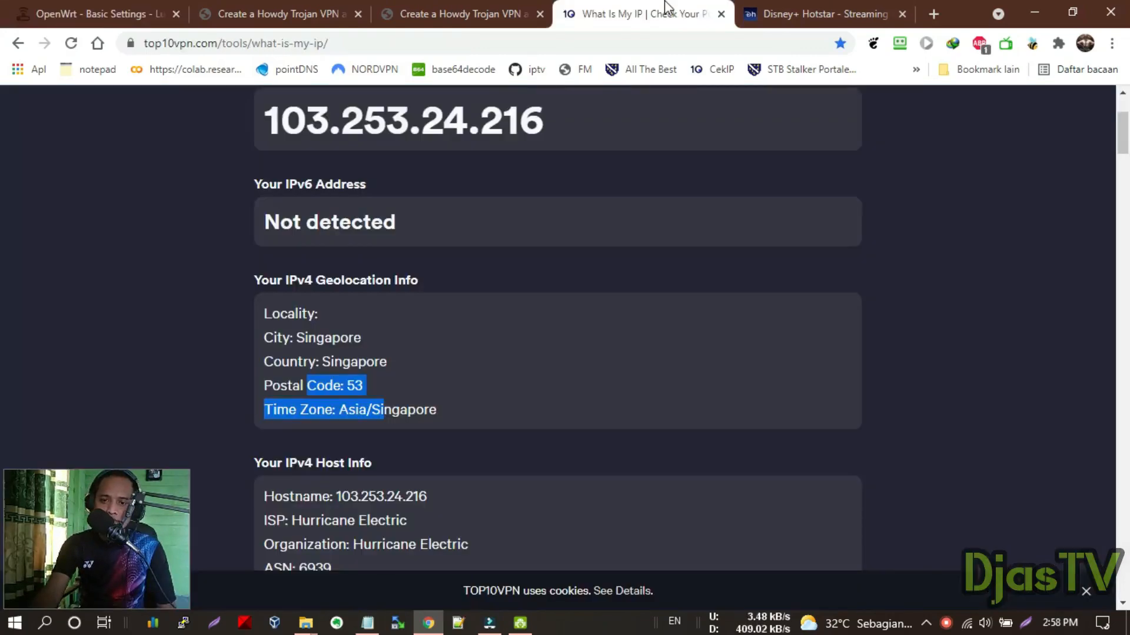
Reload the IP check and highlight the new Indonesia location for 103.163.161.22
left_click(72, 43)
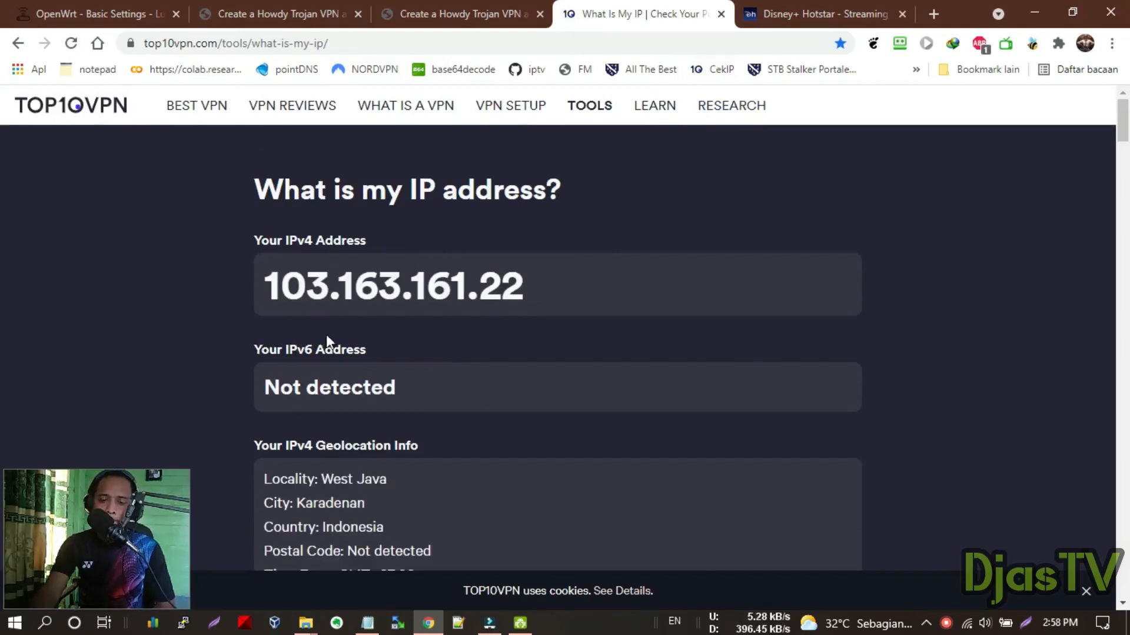
scroll(333, 350, "down", 3)
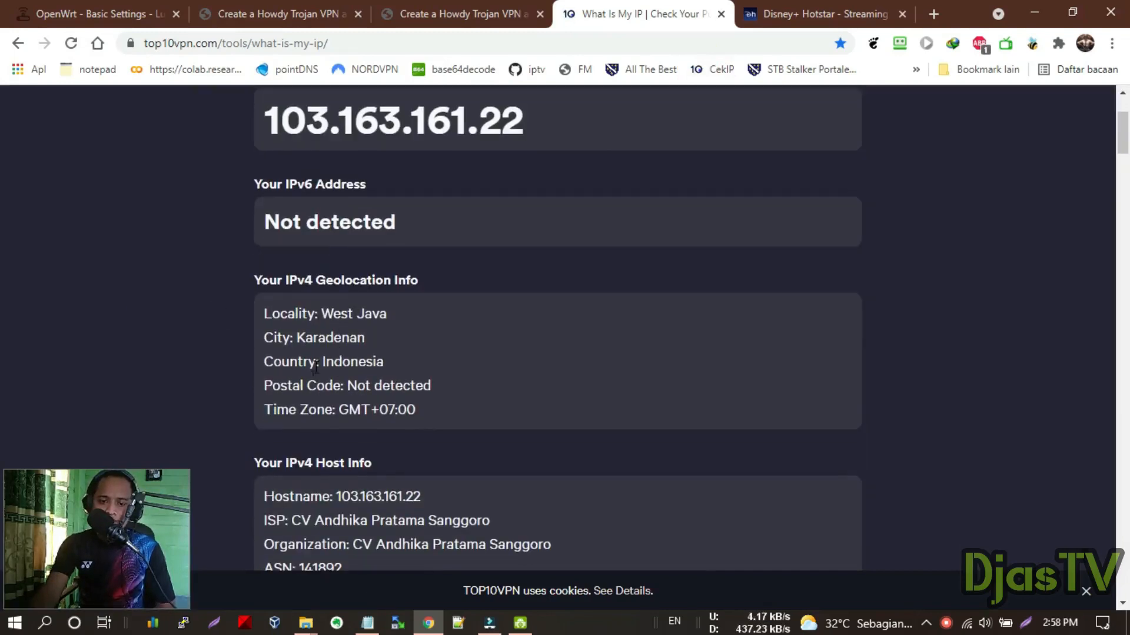
left_click_drag(321, 362, 393, 362)
left_click(877, 13)
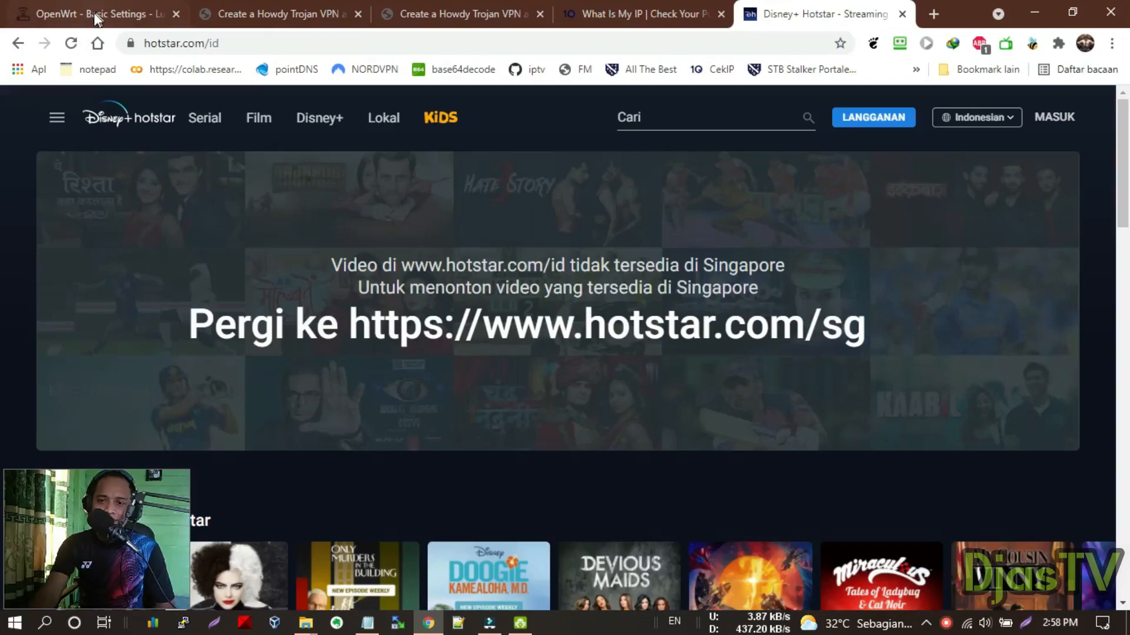
Reload hotstar.com/id until its shows load, then go back to the OpenWrt Passwall page
left_click(71, 43)
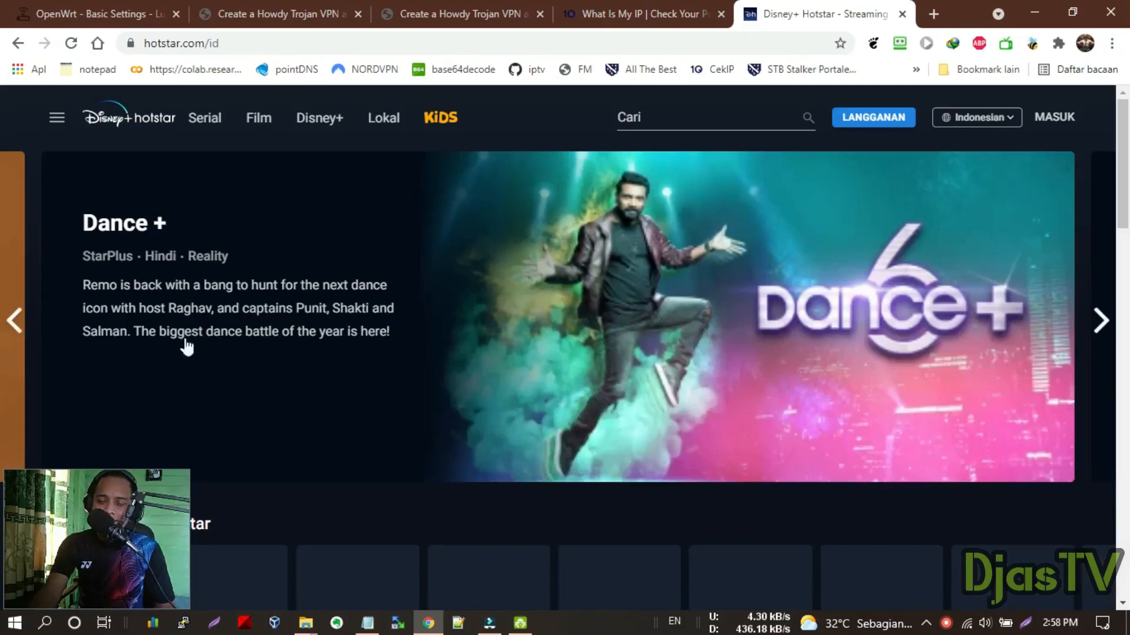
left_click(22, 9)
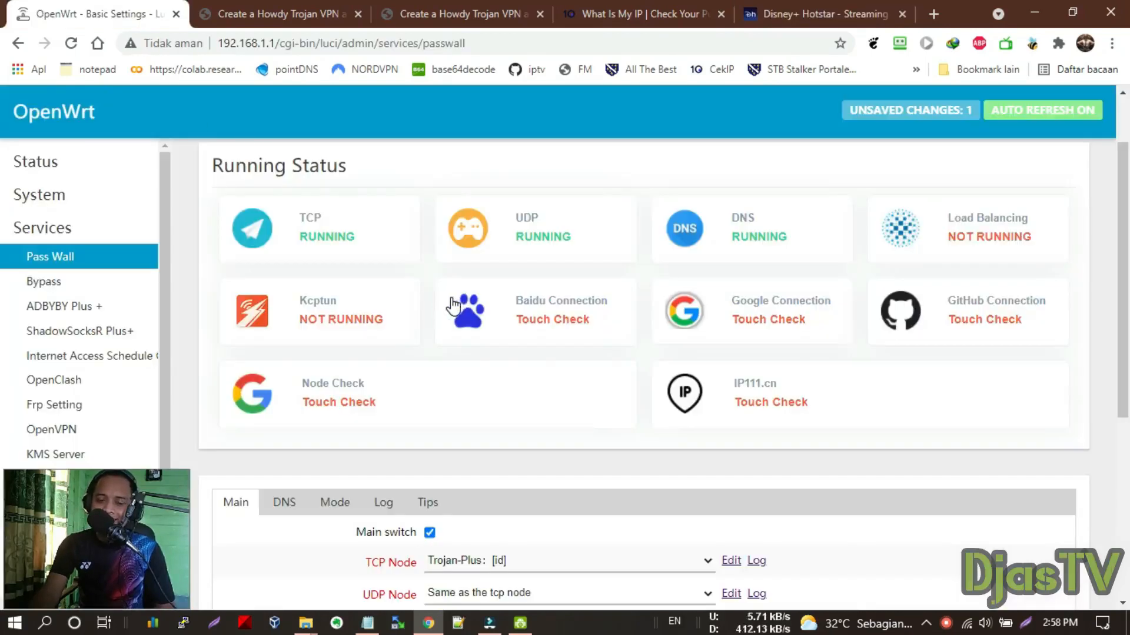
scroll(504, 435, "down", 3)
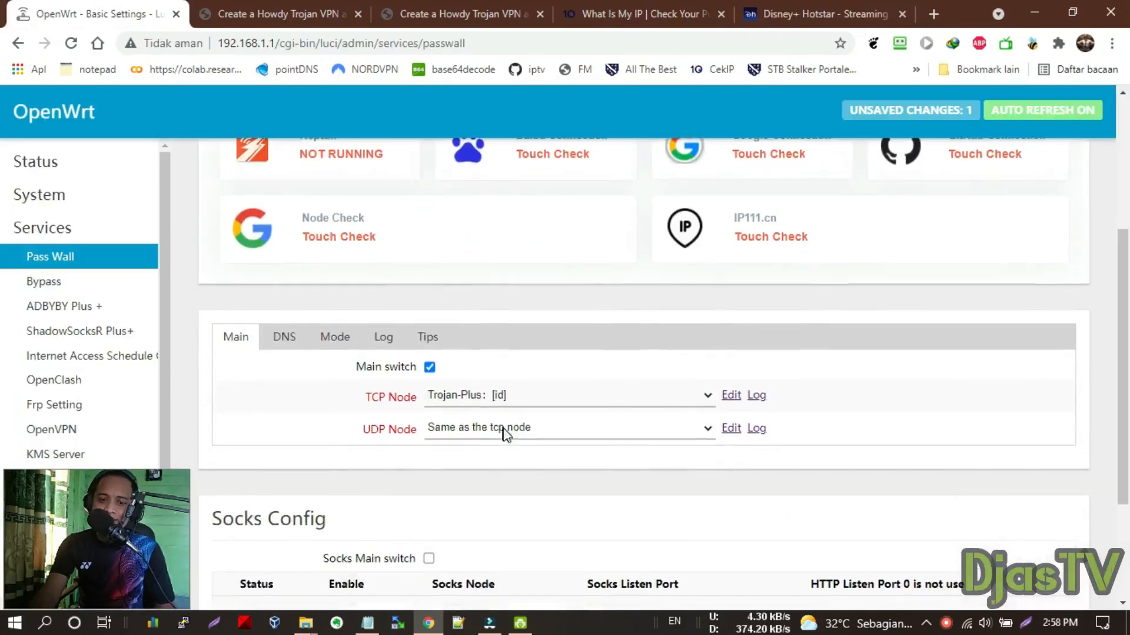
left_click(572, 401)
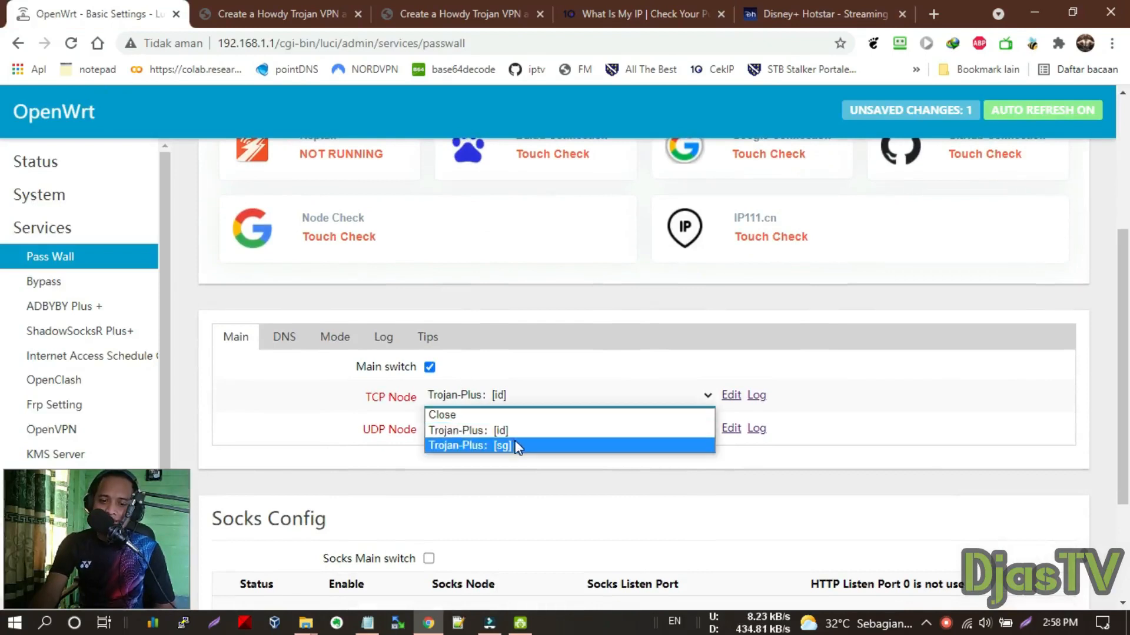
left_click(316, 432)
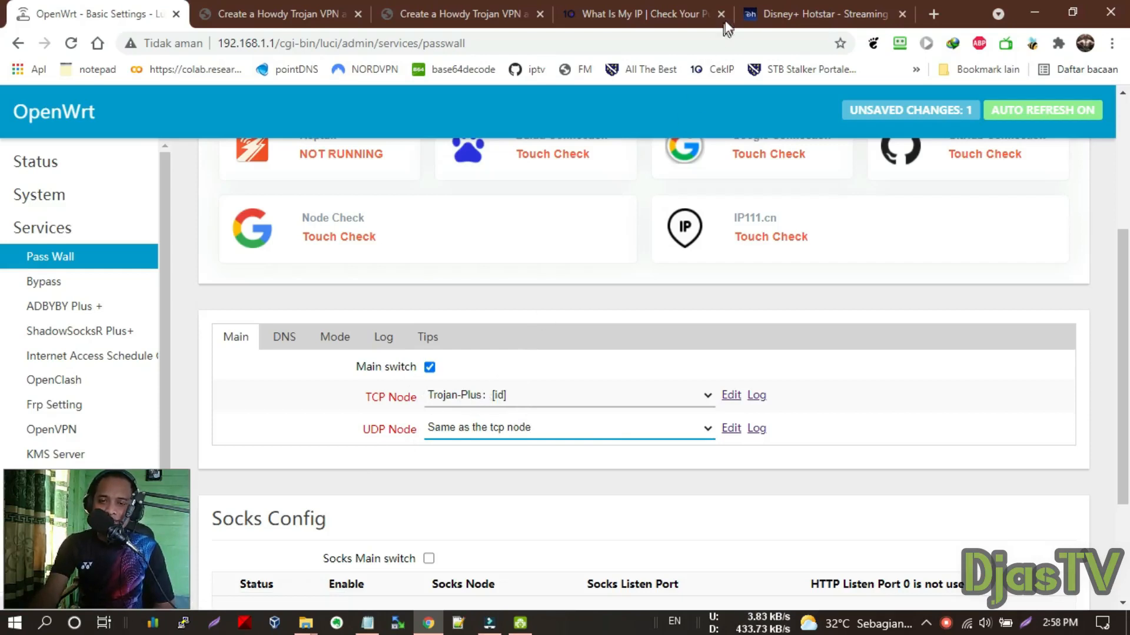
left_click(759, 13)
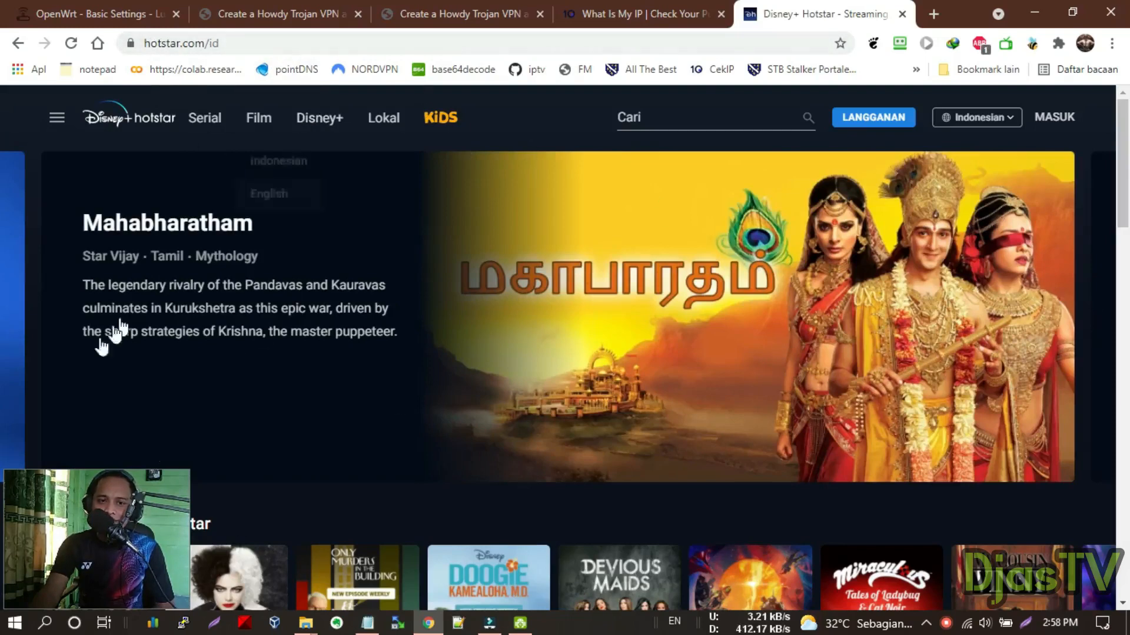
left_click(97, 14)
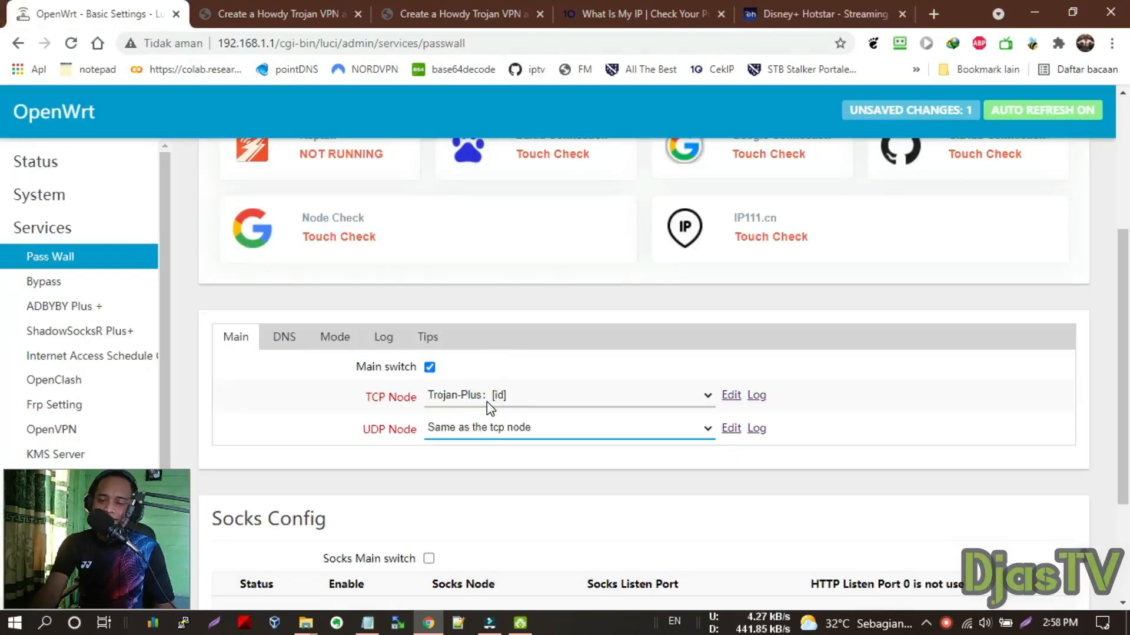
scroll(494, 406, "up", 4)
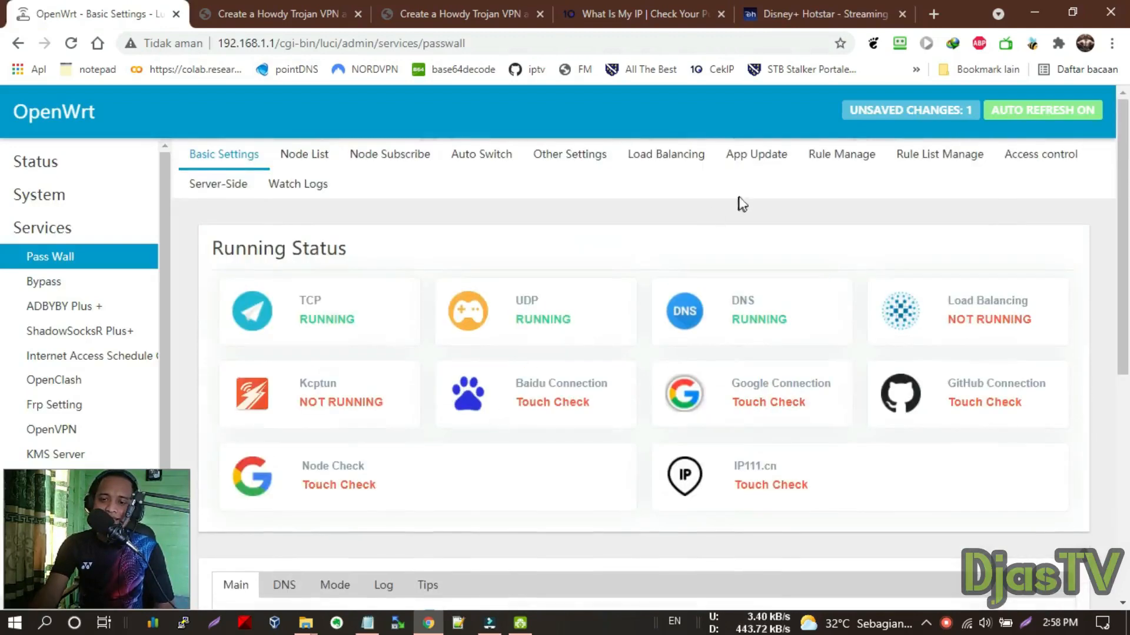
Add a V2ray/Xray shunt rule named Indonesia from Passwall's Rule Manage page
left_click(848, 161)
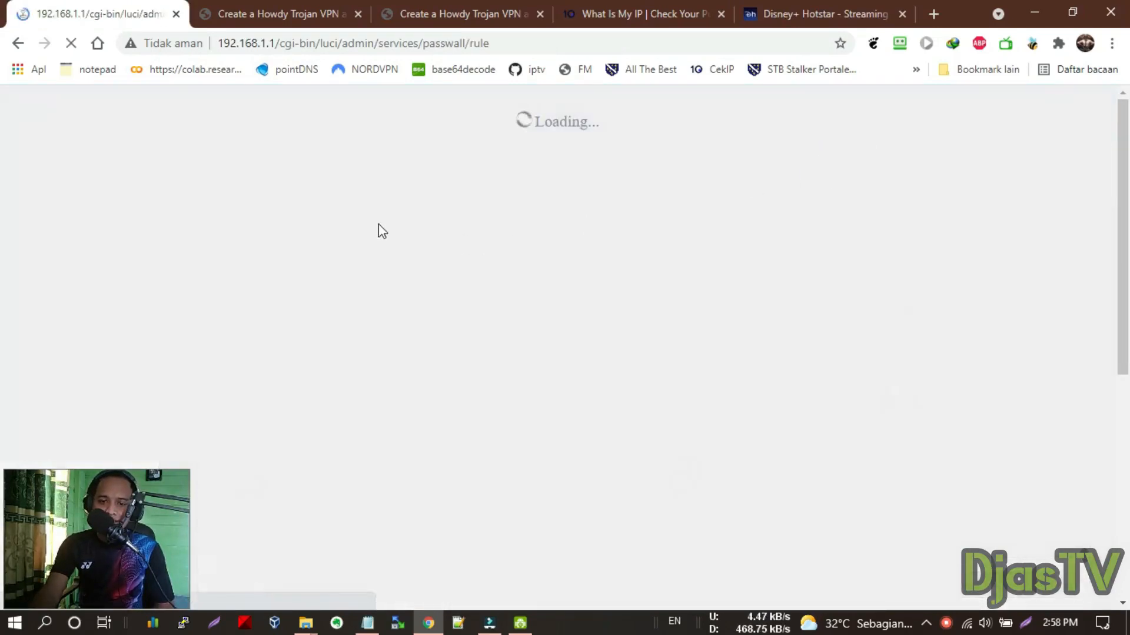
scroll(382, 235, "down", 4)
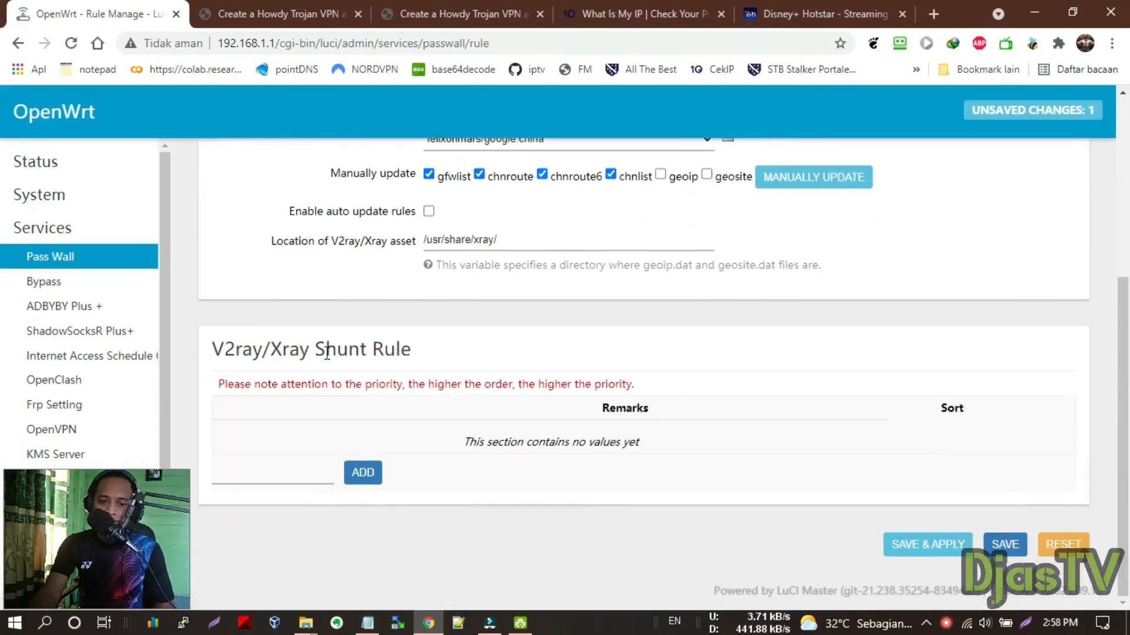
left_click_drag(318, 347, 456, 366)
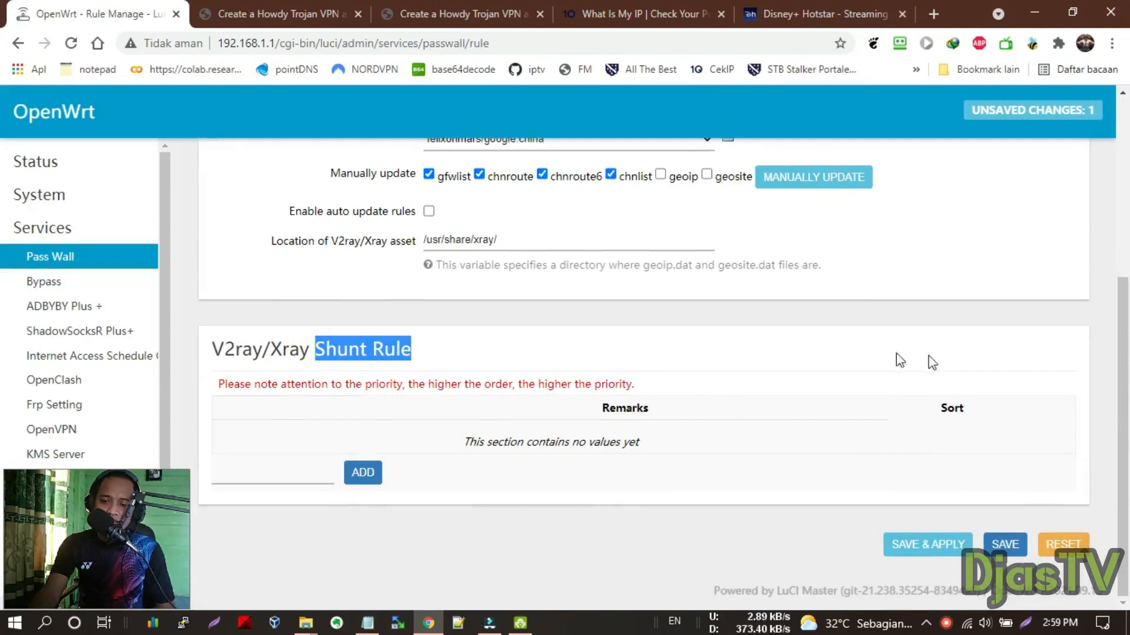
left_click(232, 478)
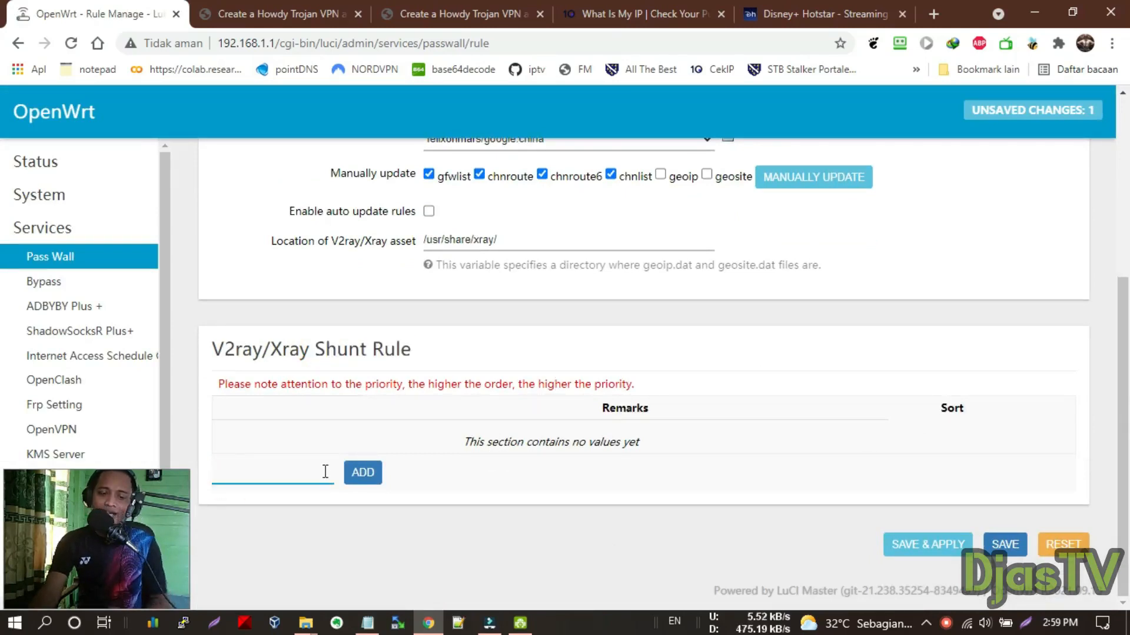
key("Caps_Lock")
key("Caps_Lock")
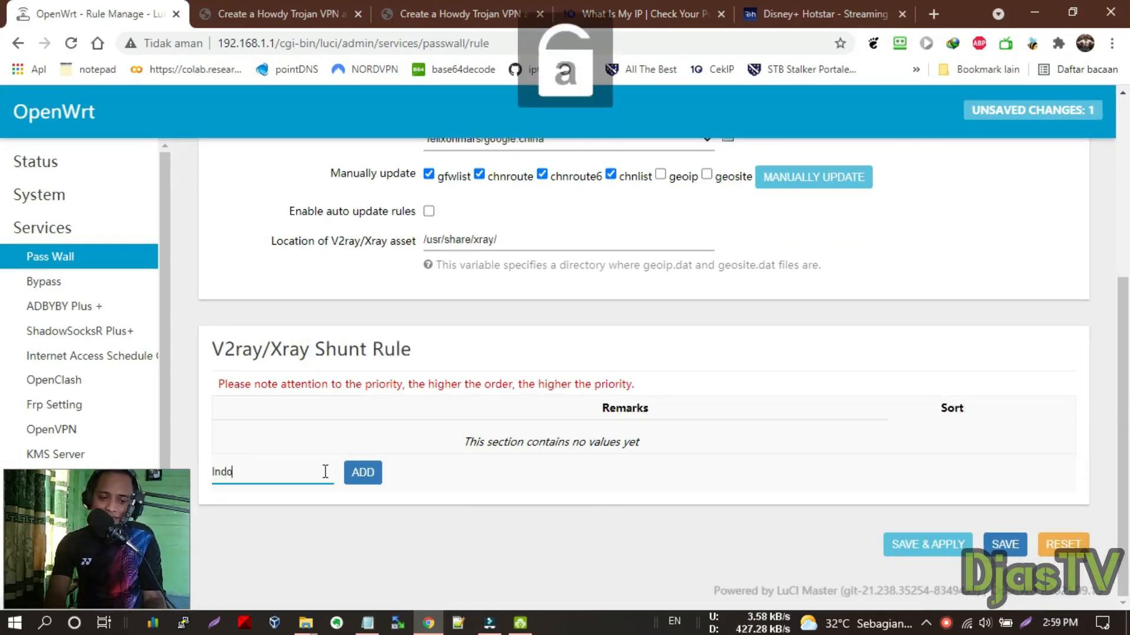
type("Indonesia")
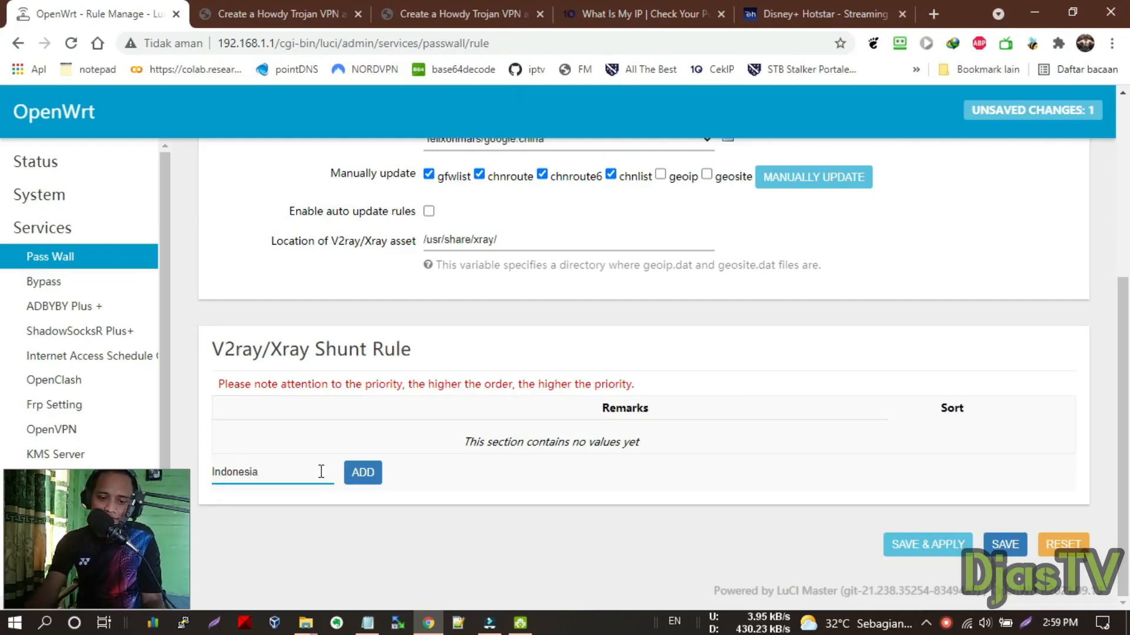
left_click(362, 473)
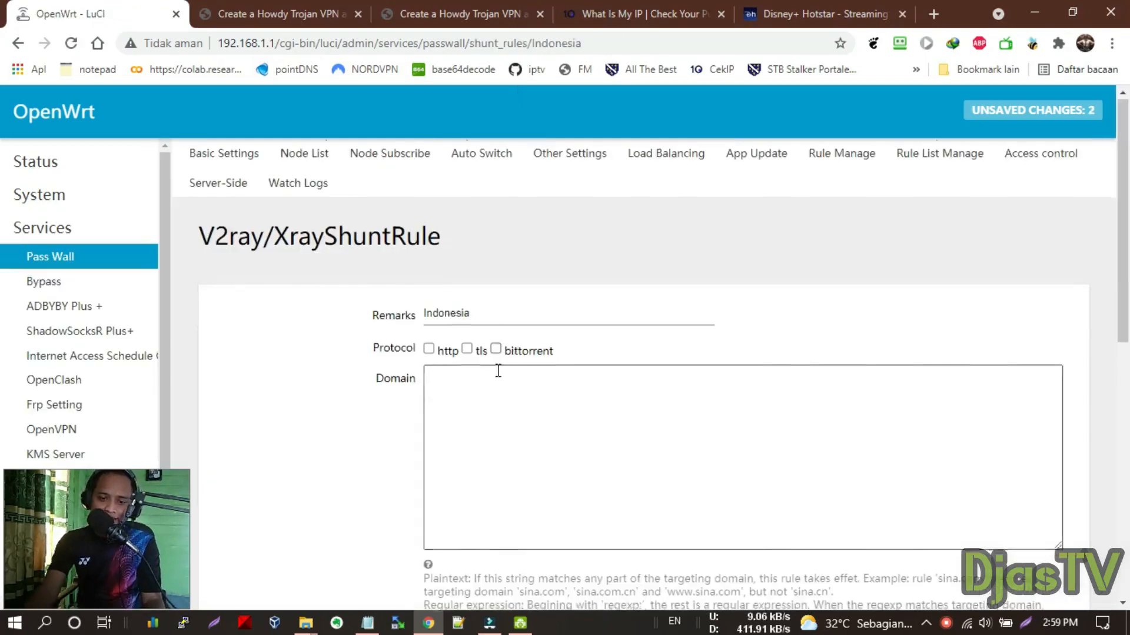
Paste the Disney+ domains from Notepad into the Indonesia rule's Domain list
scroll(497, 371, "down", 3)
left_click_drag(380, 213, 489, 236)
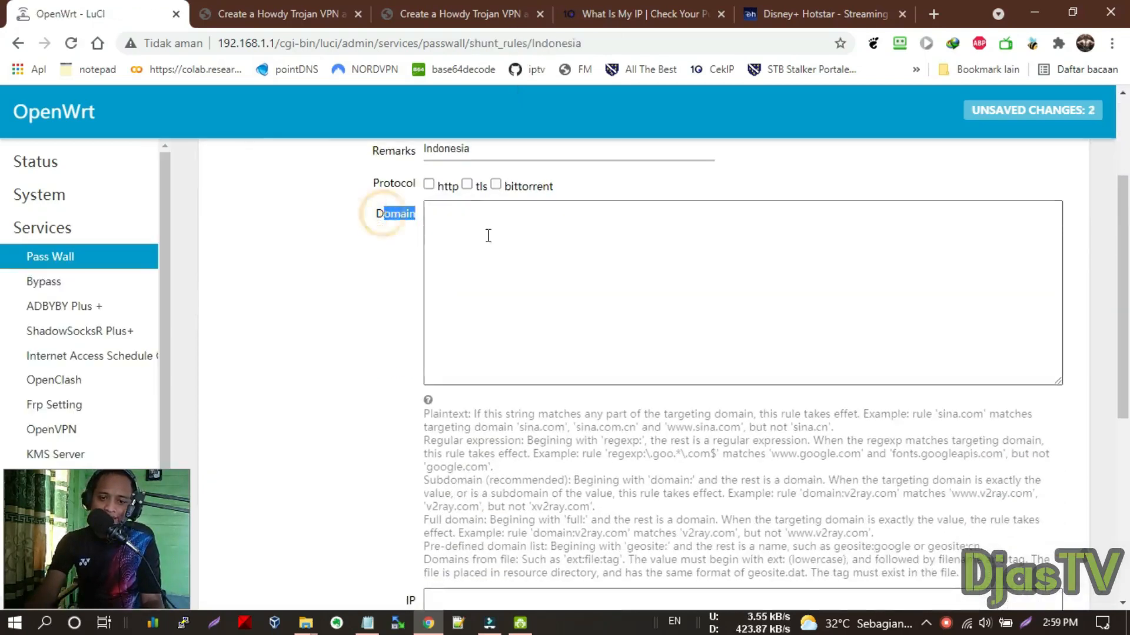
left_click(488, 235)
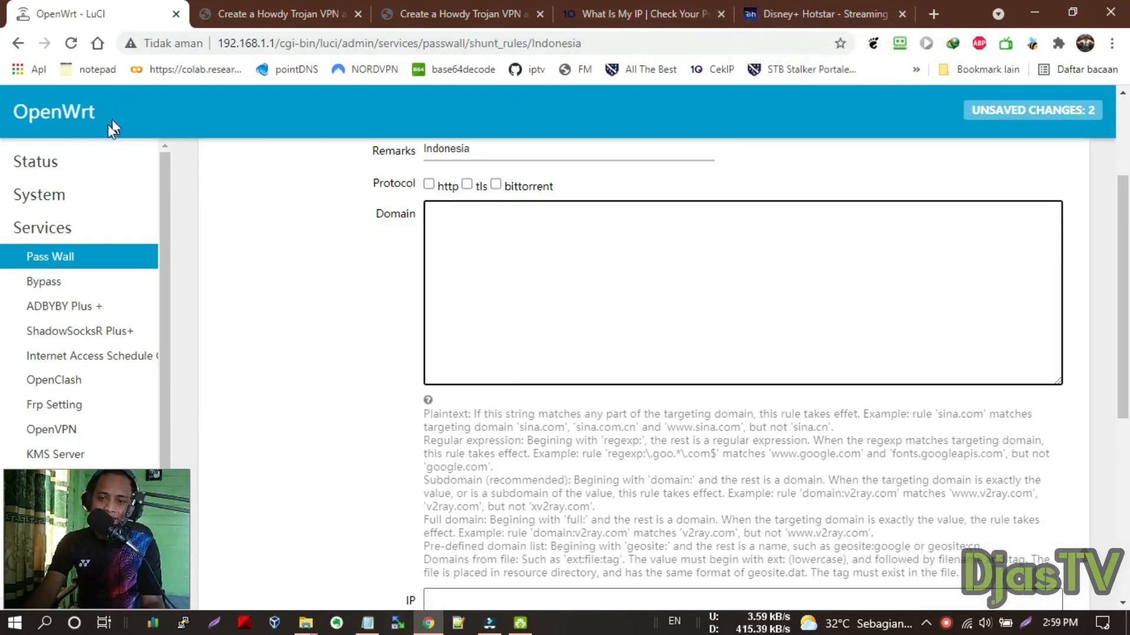
scroll(239, 285, "up", 3)
left_click(806, 13)
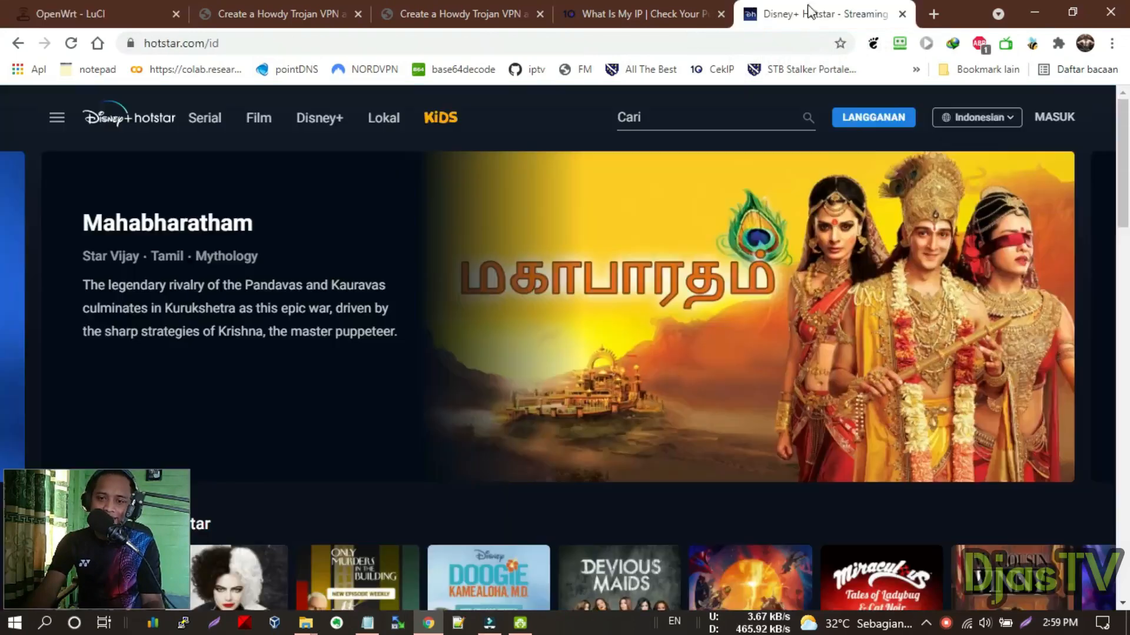
left_click(120, 2)
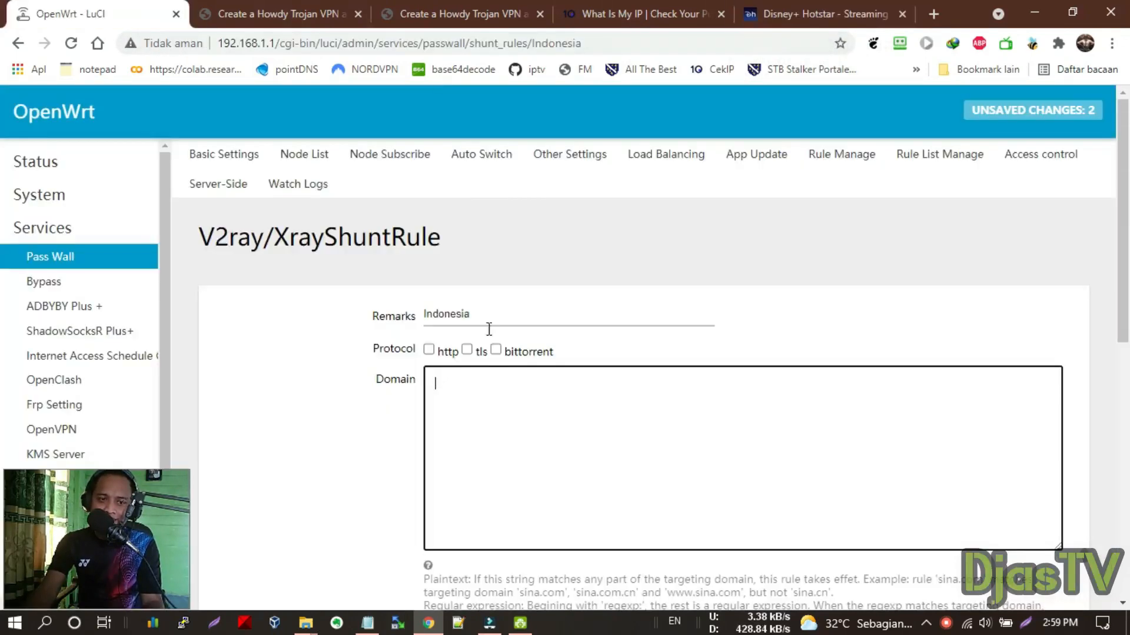
scroll(488, 329, "down", 3)
left_click(367, 623)
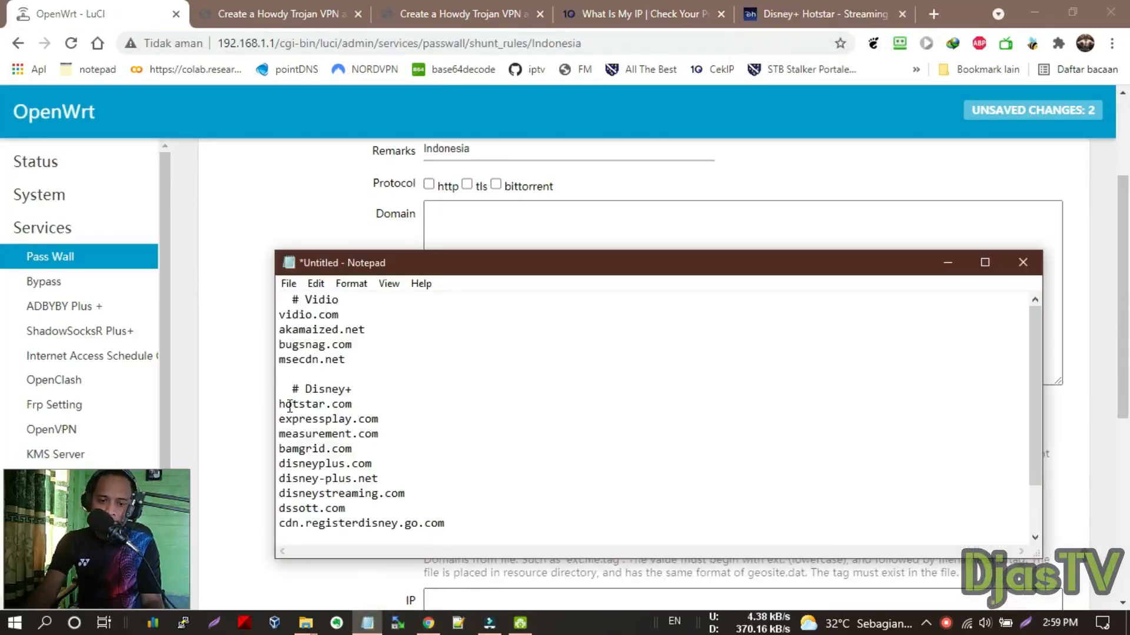
left_click_drag(276, 405, 320, 406)
left_click_drag(504, 526, 312, 403)
key("ctrl+c")
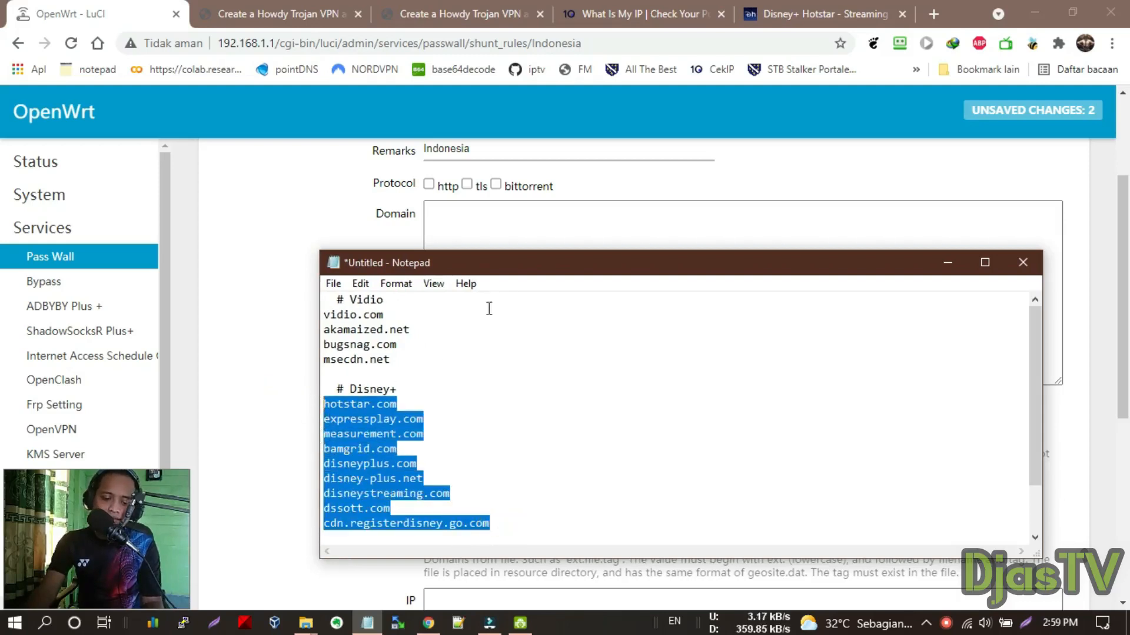
left_click(521, 235)
key("ctrl+v")
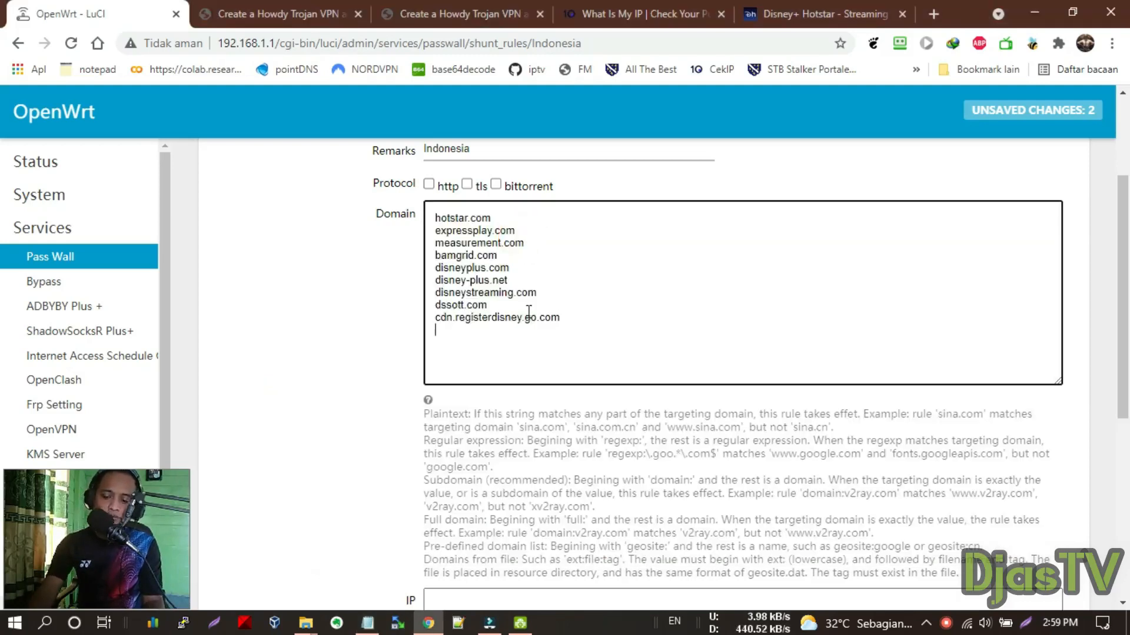
Add the Vidio domains to the Domain list and Save & Apply the rule
key("alt+Tab")
left_click_drag(398, 365, 310, 315)
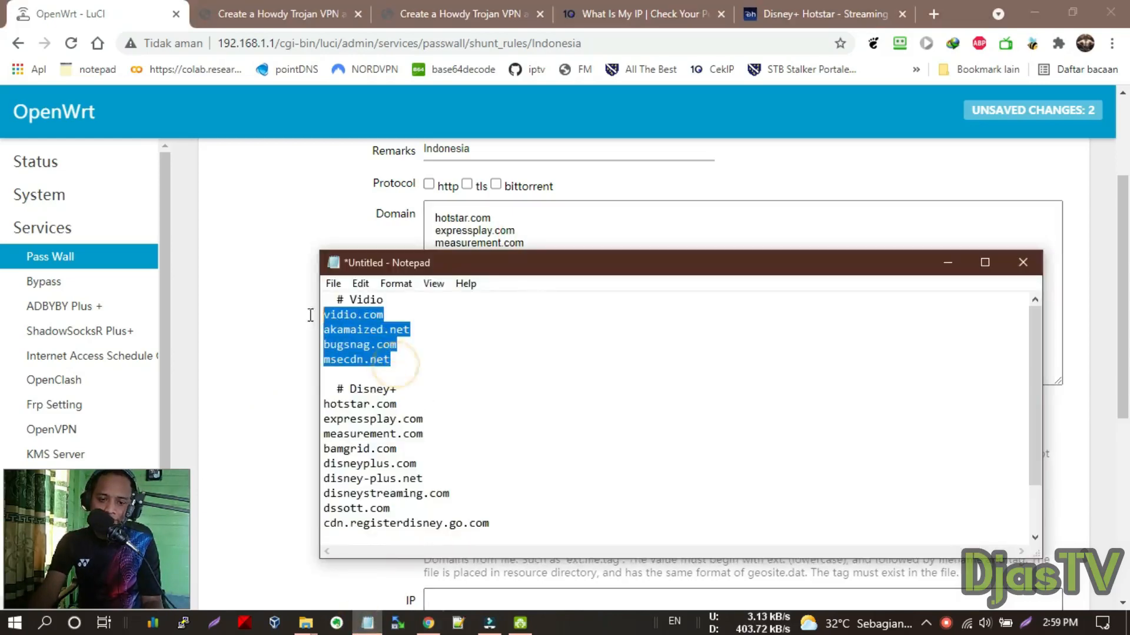
key("ctrl+c")
key("alt+Tab")
key("ctrl+v")
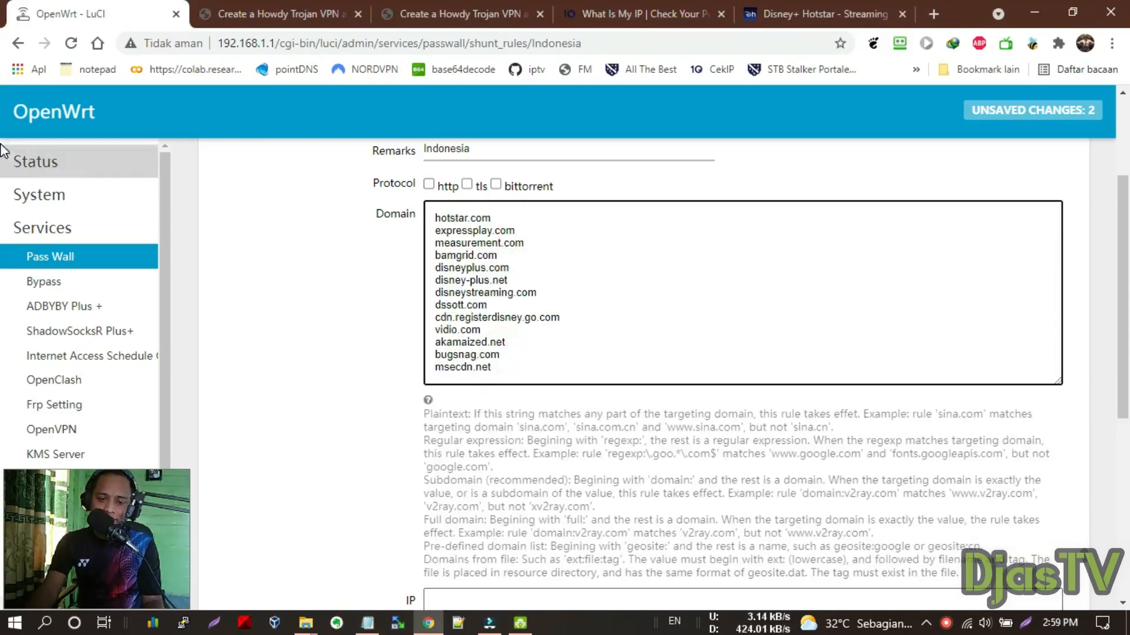
scroll(429, 394, "down", 7)
left_click(927, 545)
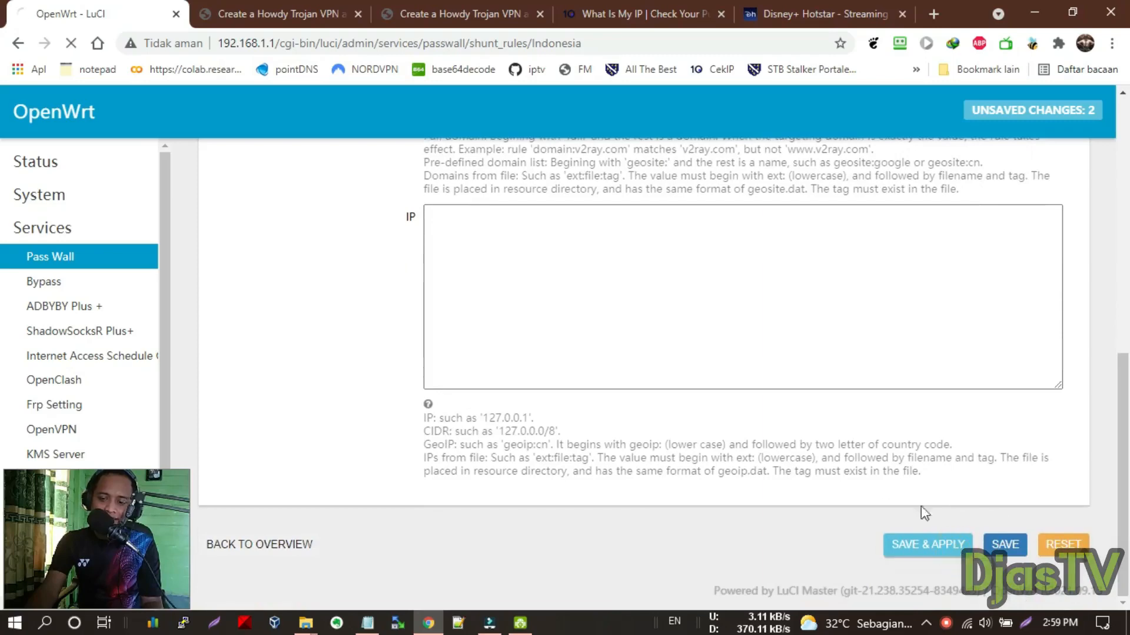
scroll(541, 436, "down", 1)
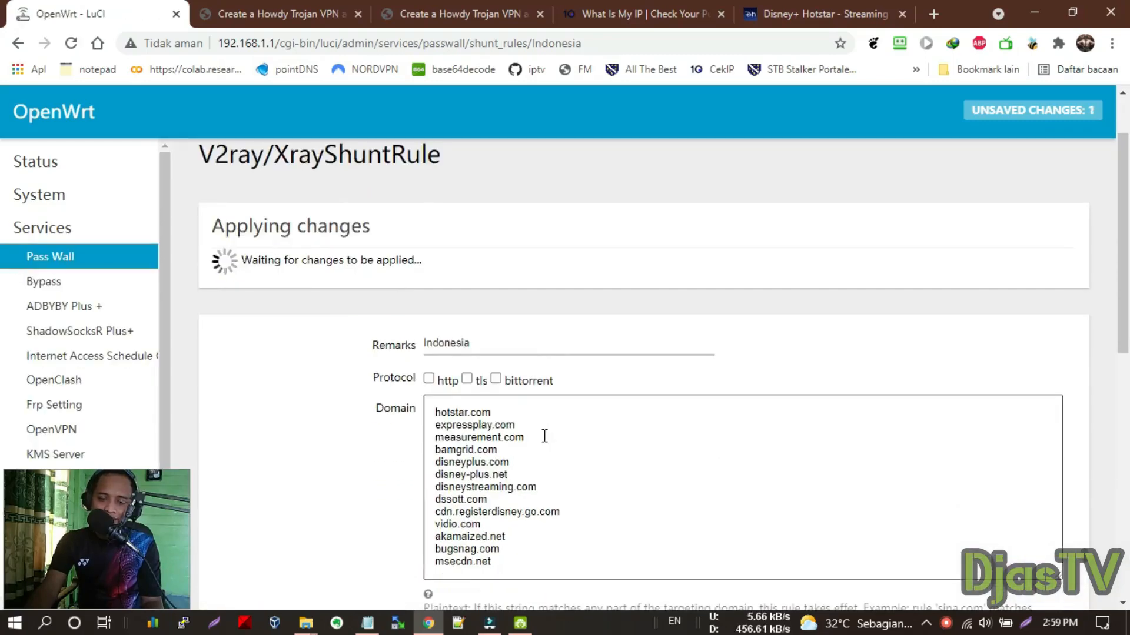
scroll(563, 433, "up", 1)
scroll(498, 288, "down", 7)
scroll(498, 288, "down", 2)
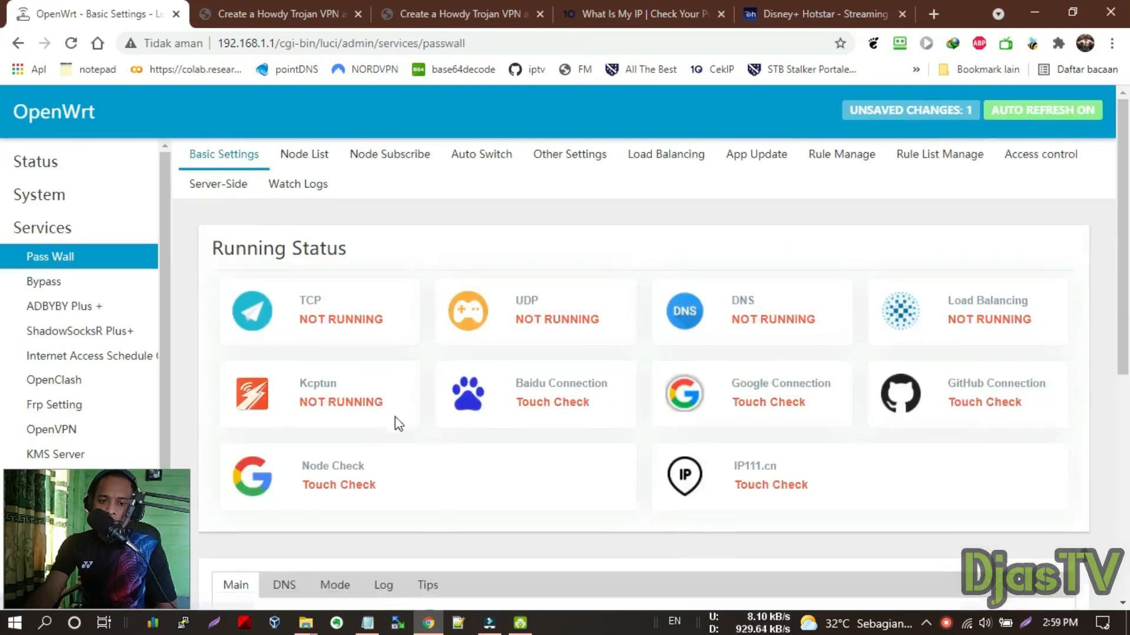
Add a new Passwall node and replace its Node Remarks with gabung
left_click(322, 160)
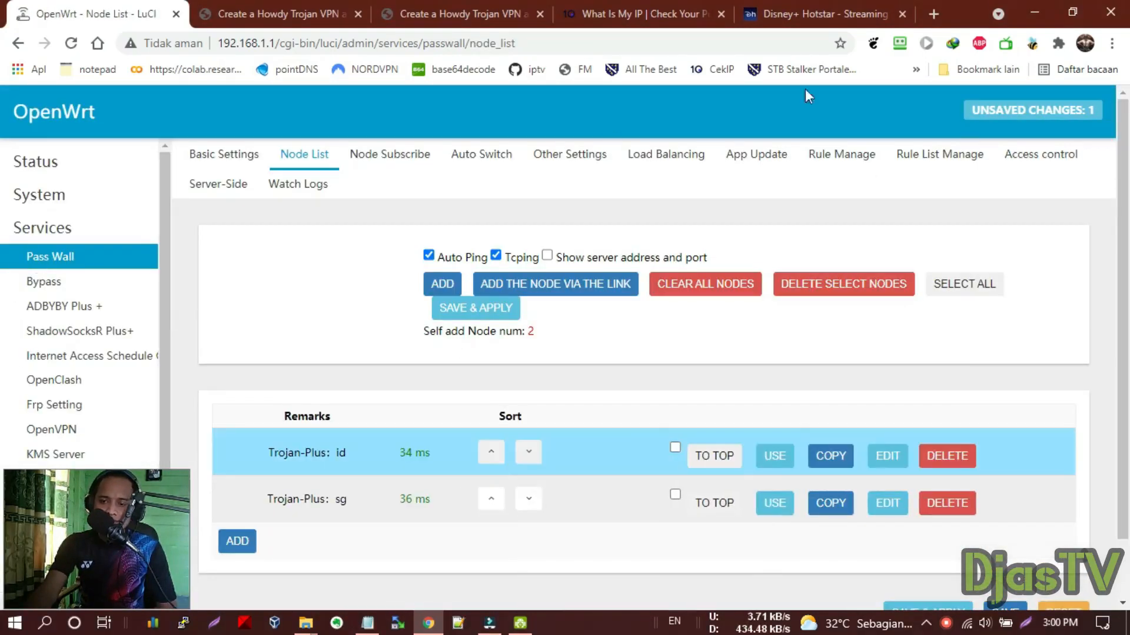
scroll(253, 383, "down", 2)
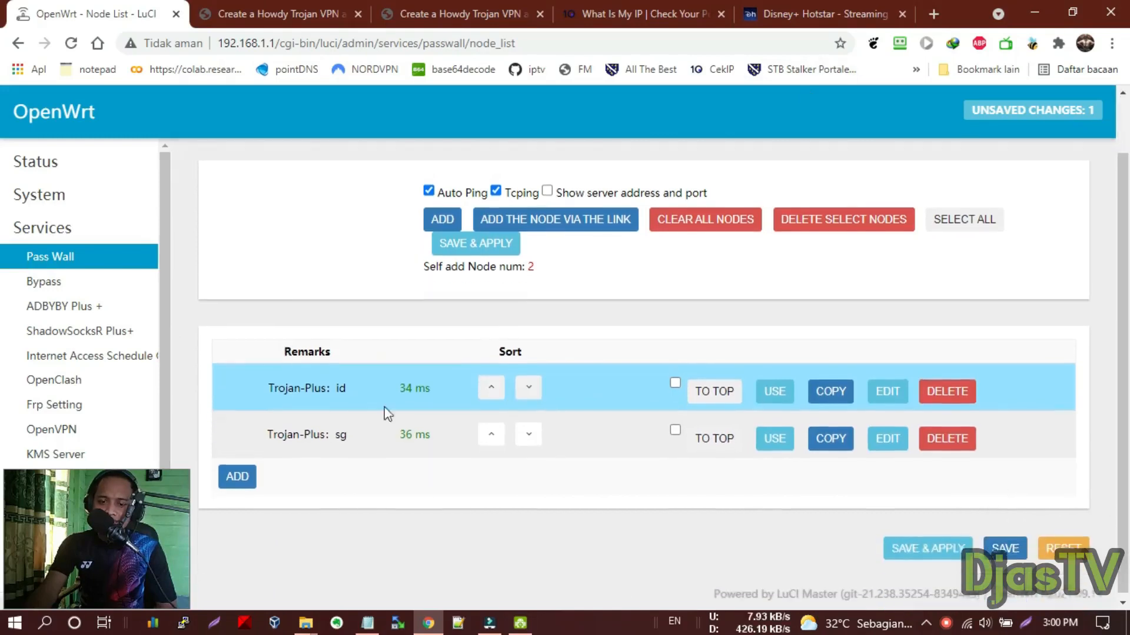
left_click(247, 474)
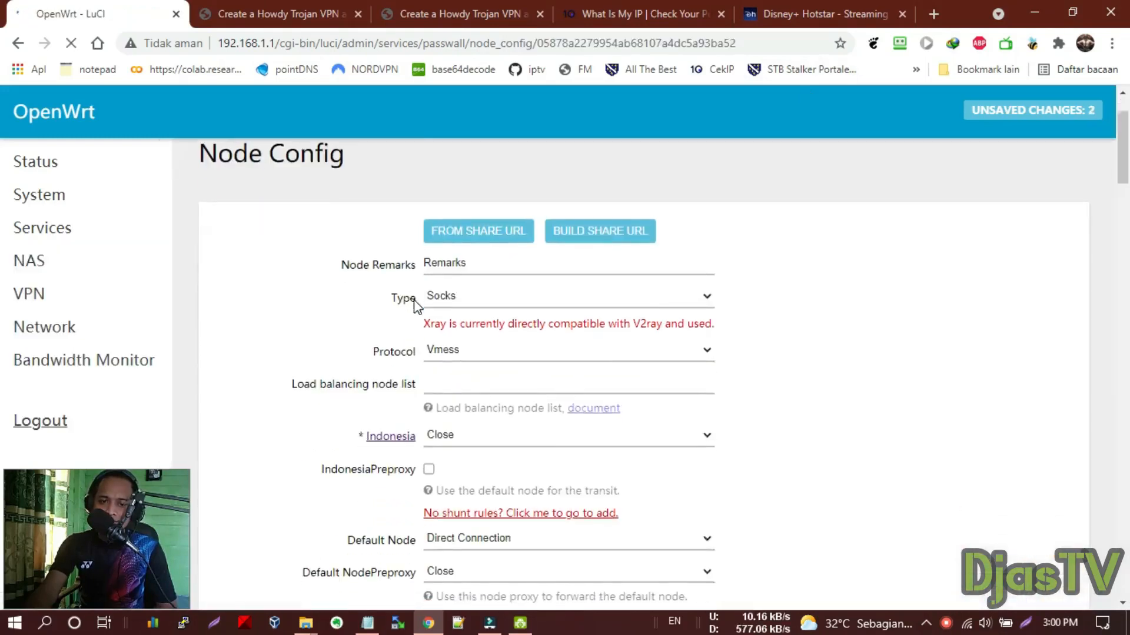
left_click(474, 304)
double_click(466, 299)
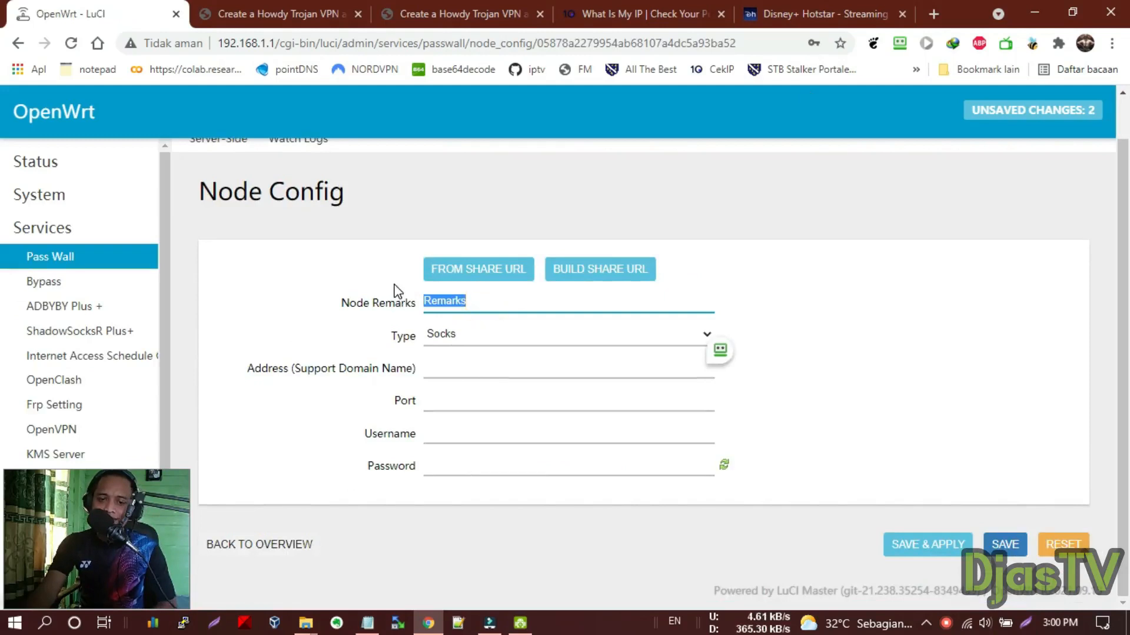
type("gabung")
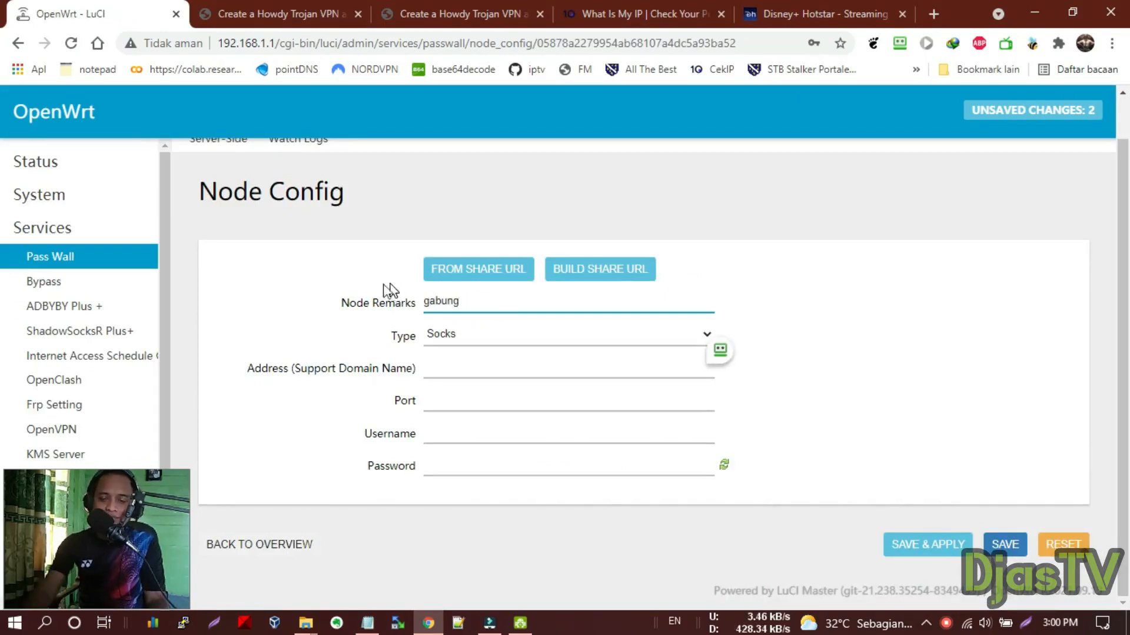
left_click(439, 341)
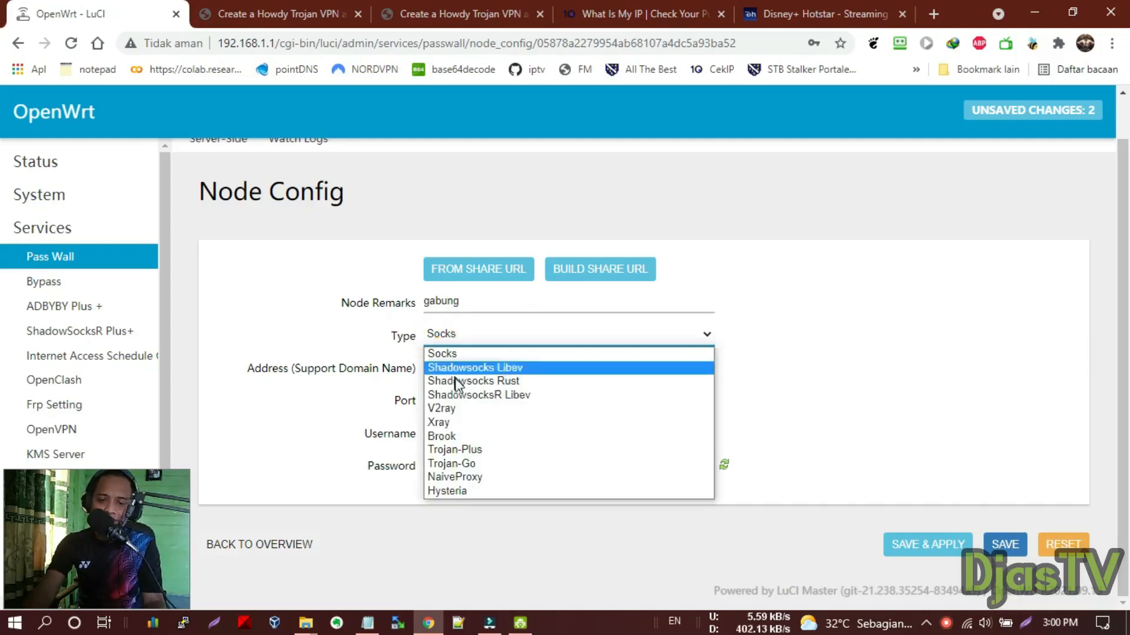
Make the node an Xray Shunt sending Indonesia via Trojan-Plus [id] with preproxy enabled
left_click(461, 421)
scroll(484, 351, "down", 2)
scroll(483, 352, "down", 1)
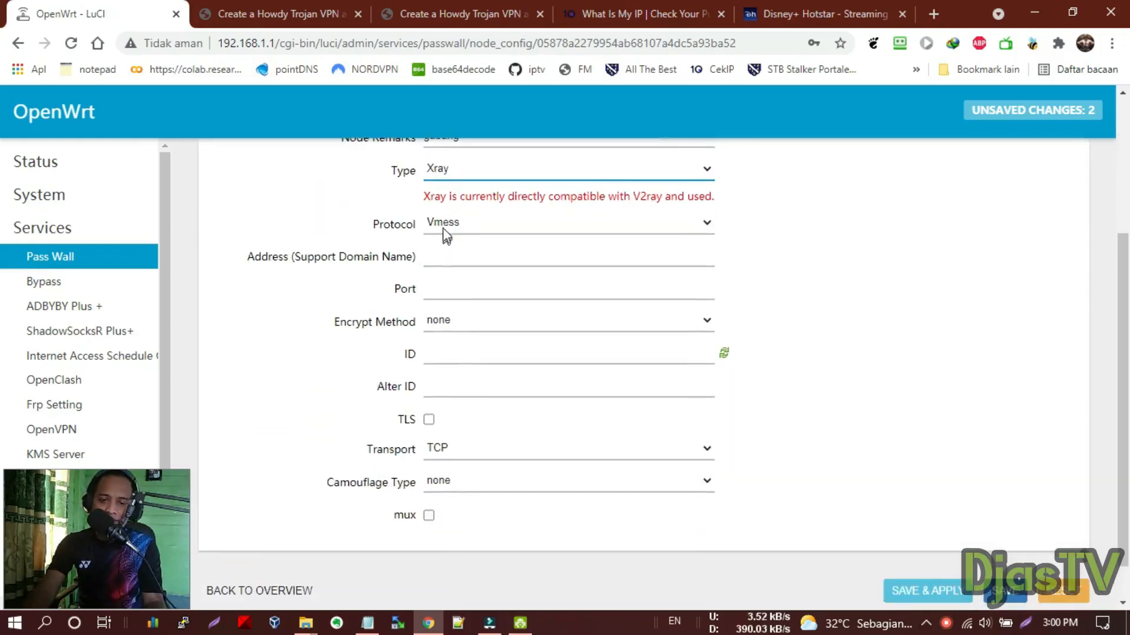
left_click(442, 225)
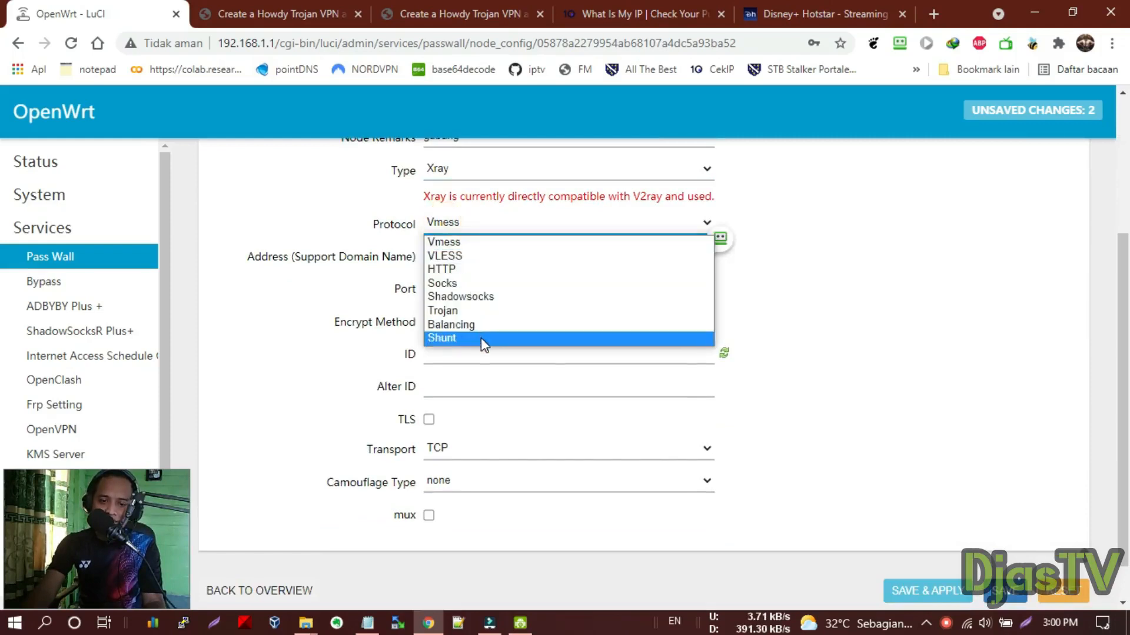
left_click(480, 339)
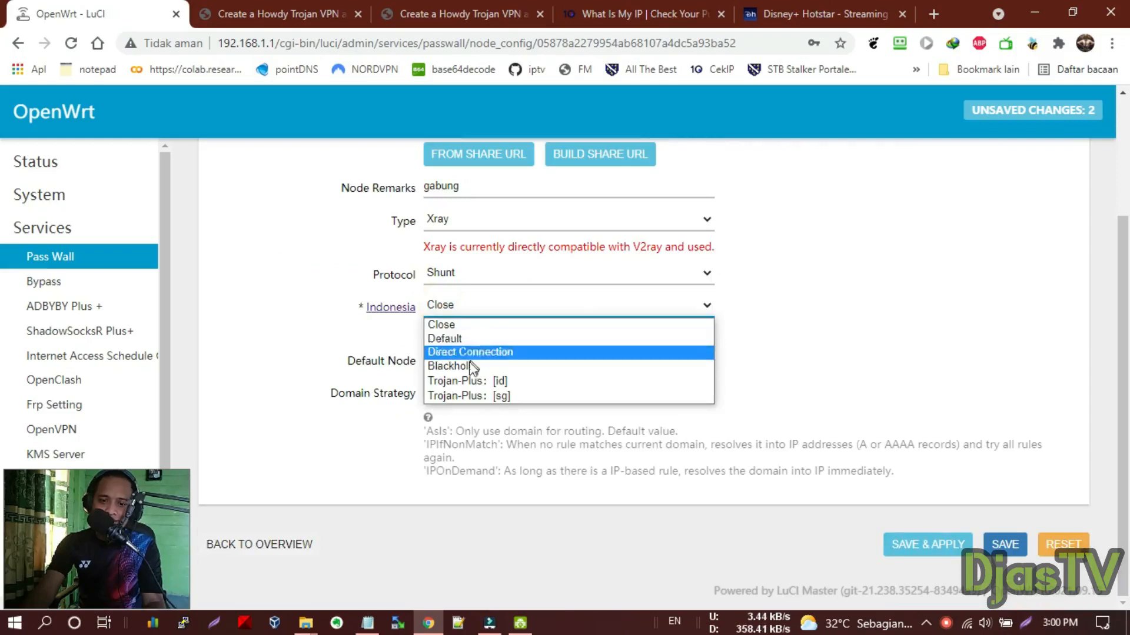
left_click(500, 381)
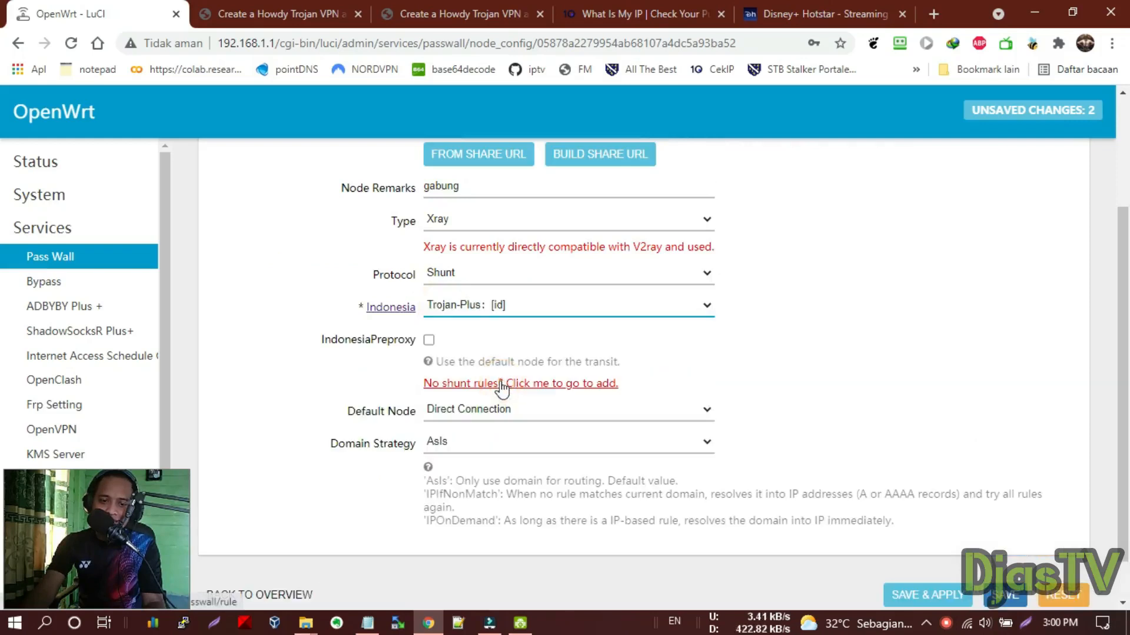
left_click(430, 340)
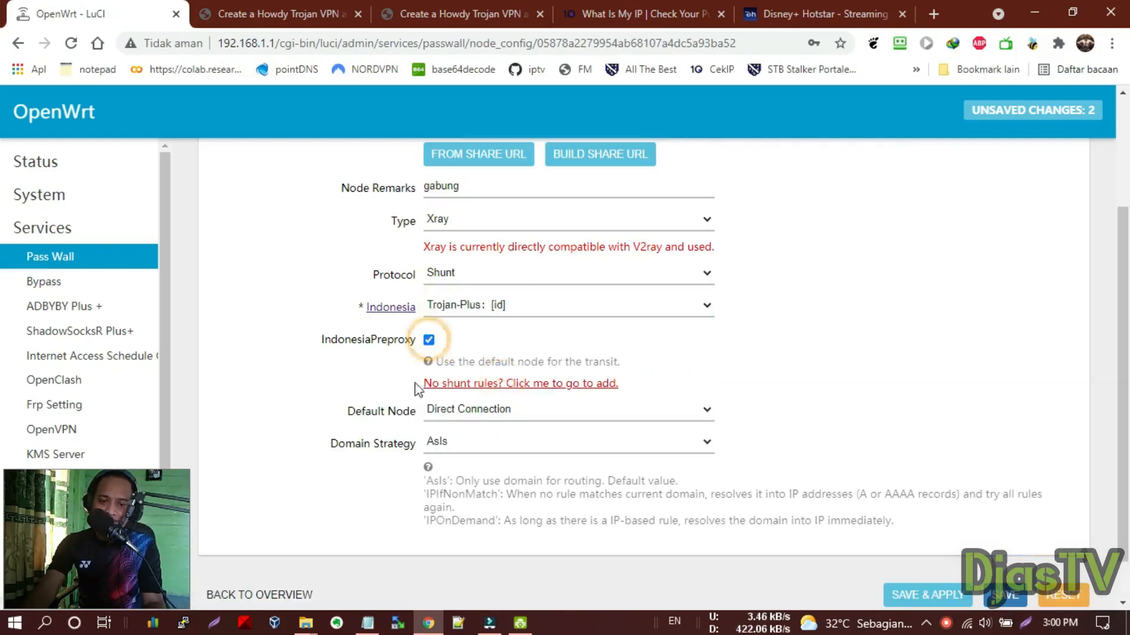
Set Default Node and Default Node Preproxy both to Trojan-Plus: [sg]
scroll(353, 371, "down", 1)
left_click_drag(357, 367, 401, 388)
left_click_drag(345, 362, 417, 368)
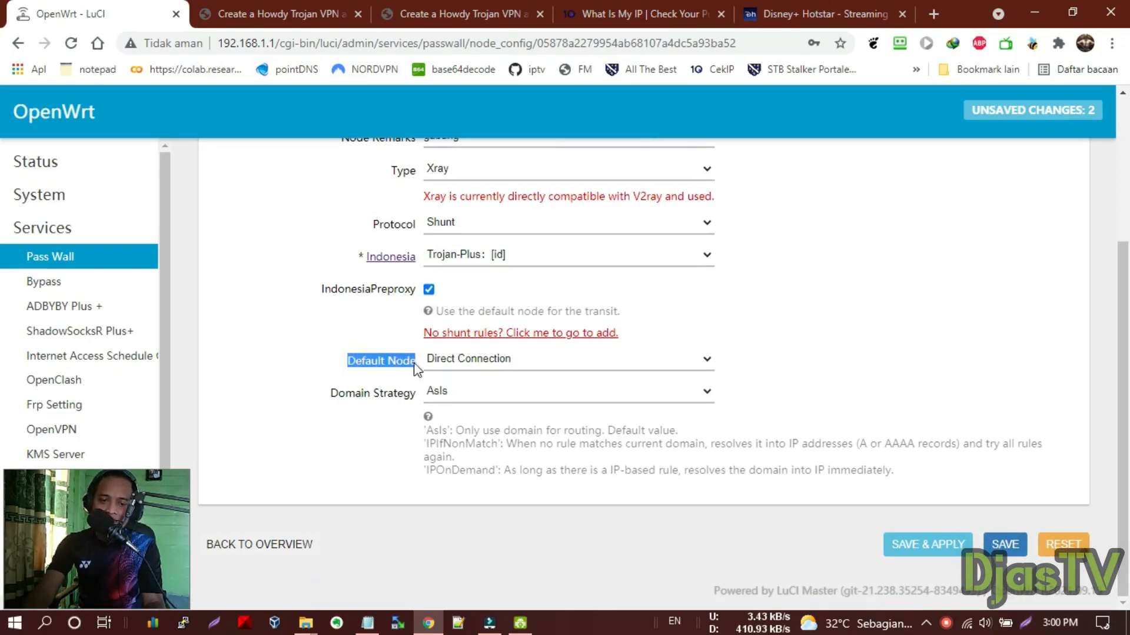
left_click(480, 368)
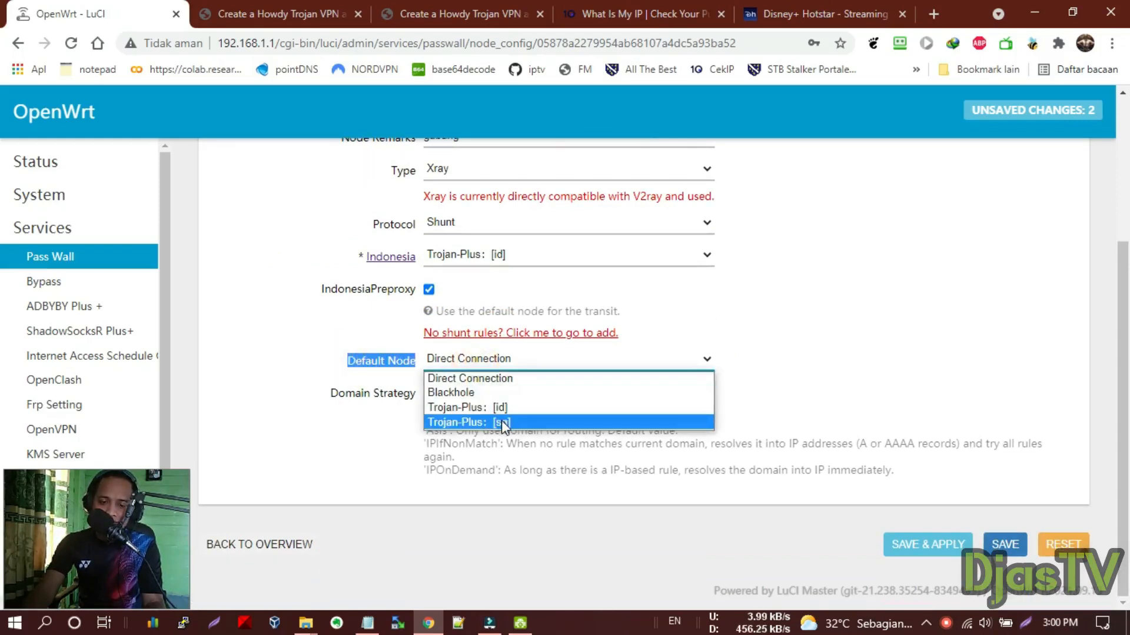
left_click(501, 420)
left_click(458, 393)
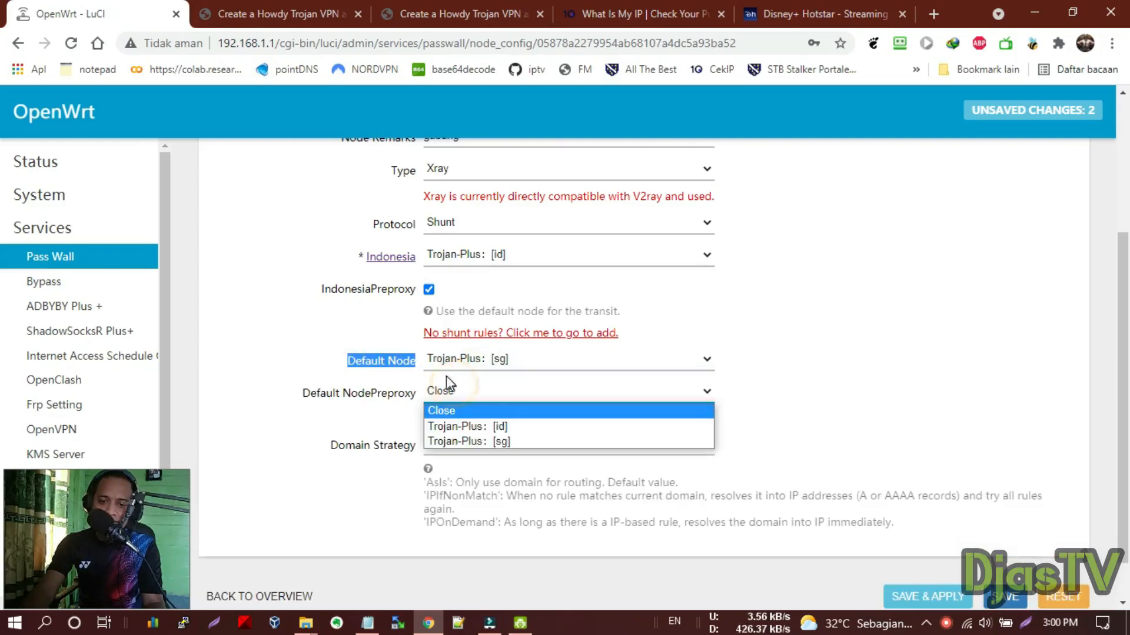
left_click(500, 442)
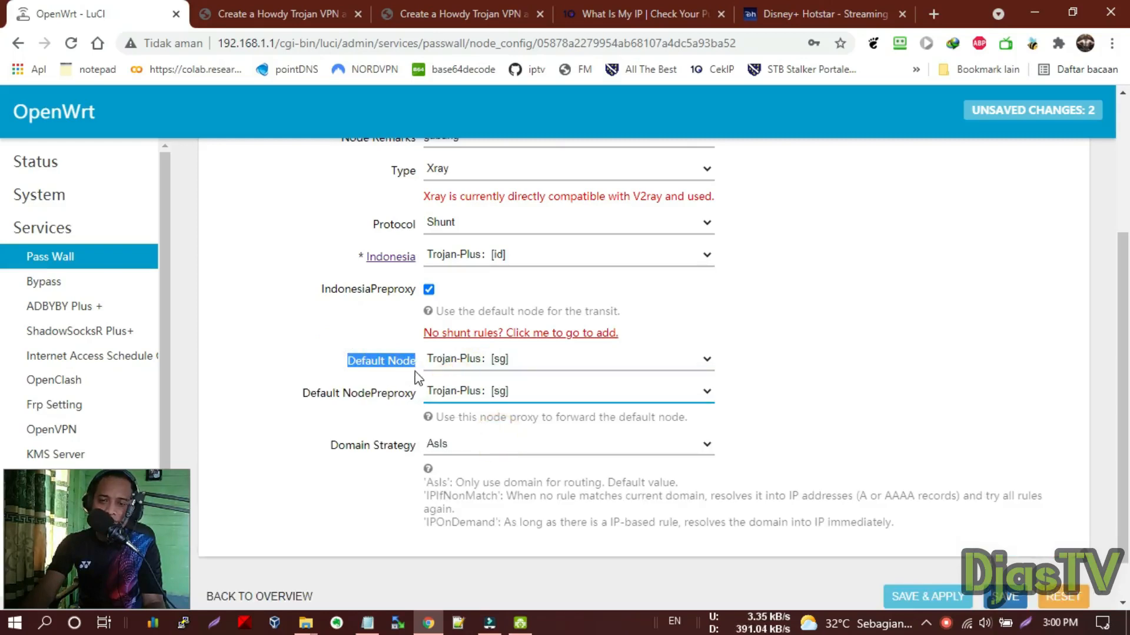
scroll(411, 398, "up", 3)
scroll(412, 398, "down", 3)
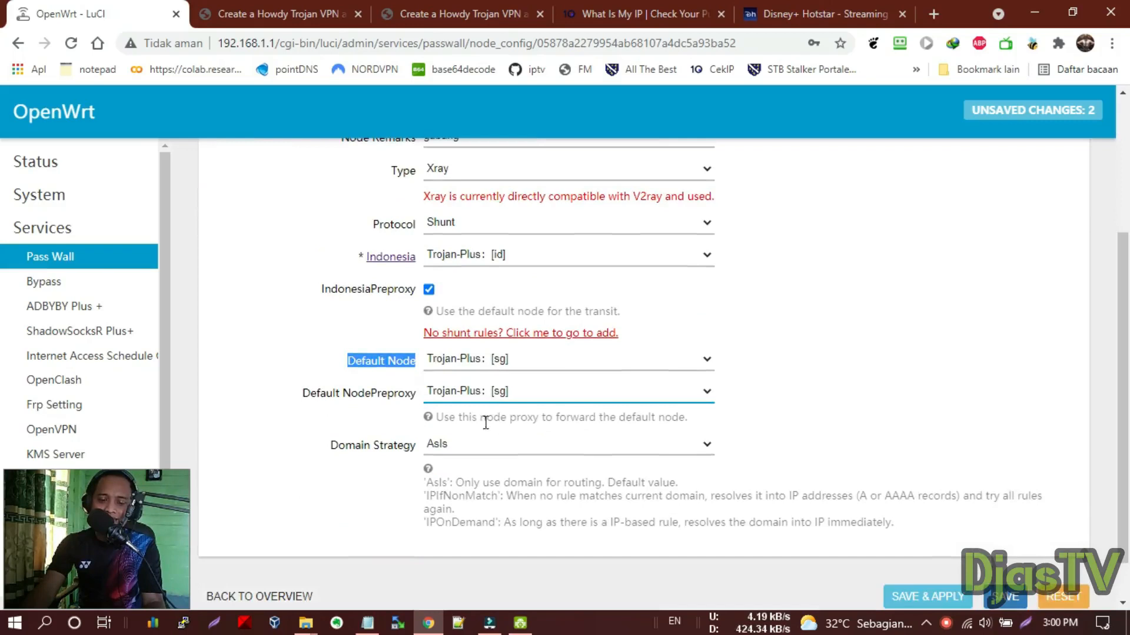
left_click(348, 393)
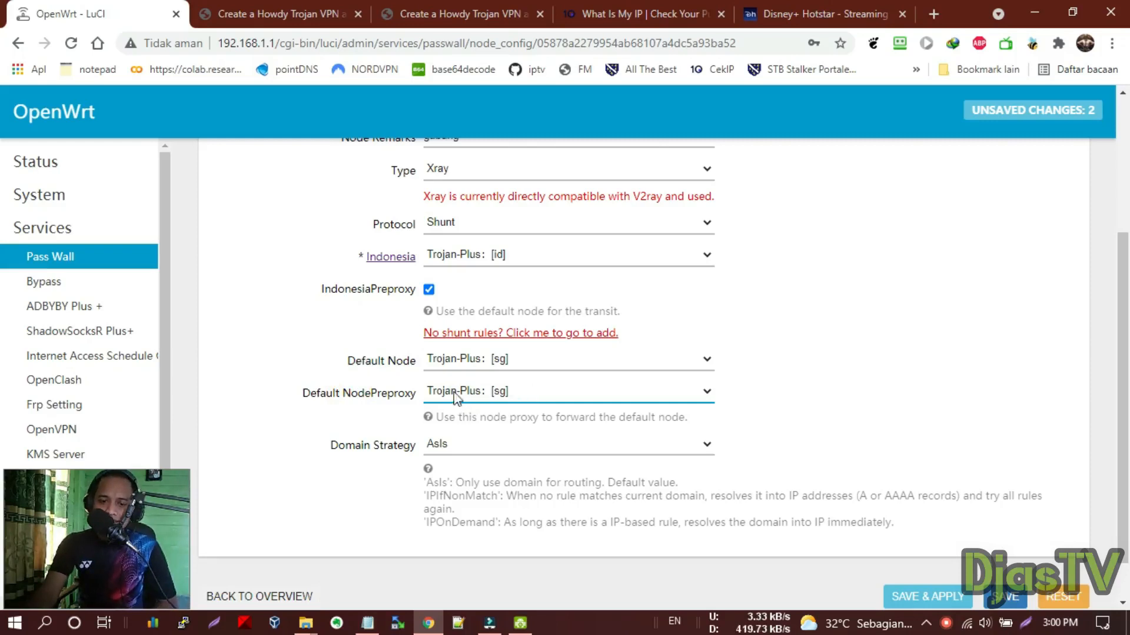
Check the domain list in Notepad, then Save & Apply the gabung node
left_click(368, 623)
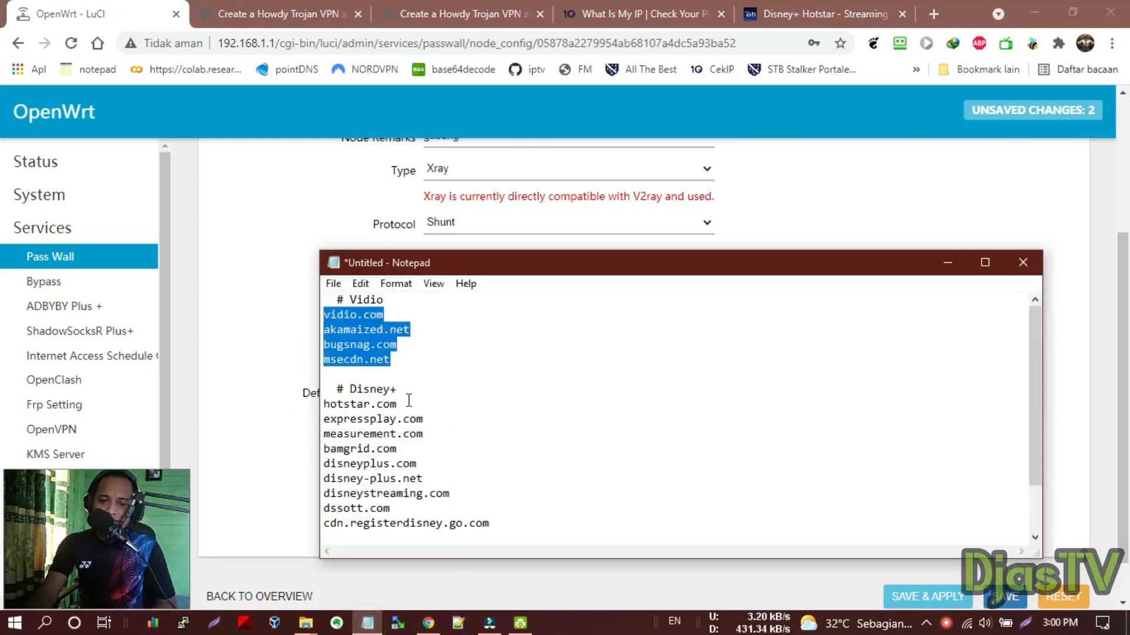
scroll(406, 406, "down", 1)
left_click_drag(323, 346, 419, 376)
scroll(419, 375, "up", 1)
left_click_drag(344, 315, 360, 328)
scroll(429, 458, "down", 1)
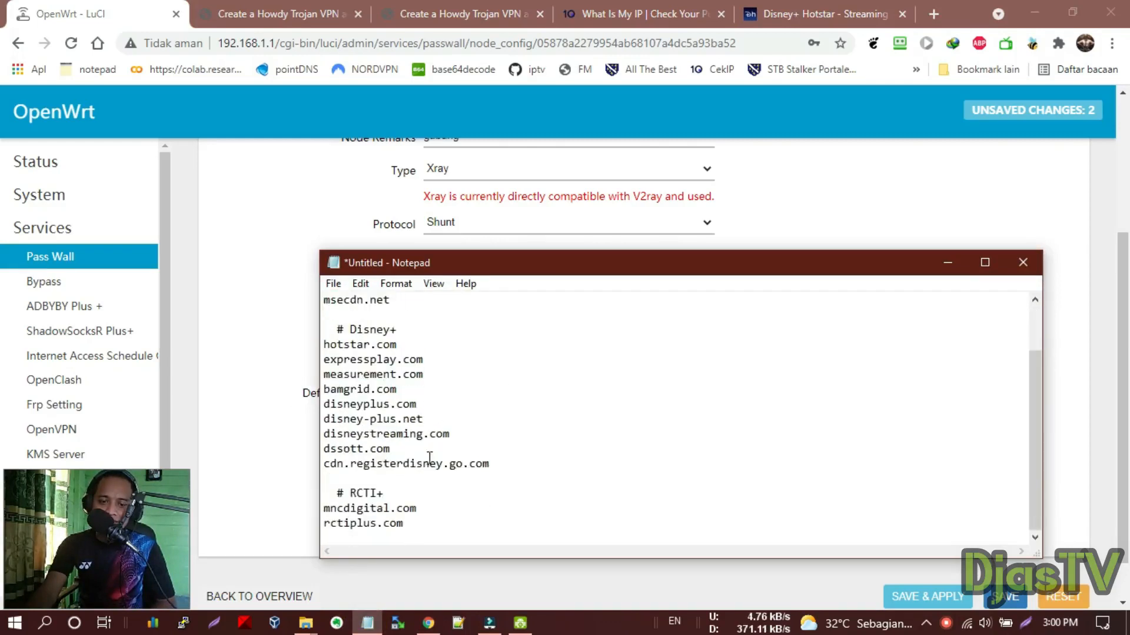
left_click(95, 9)
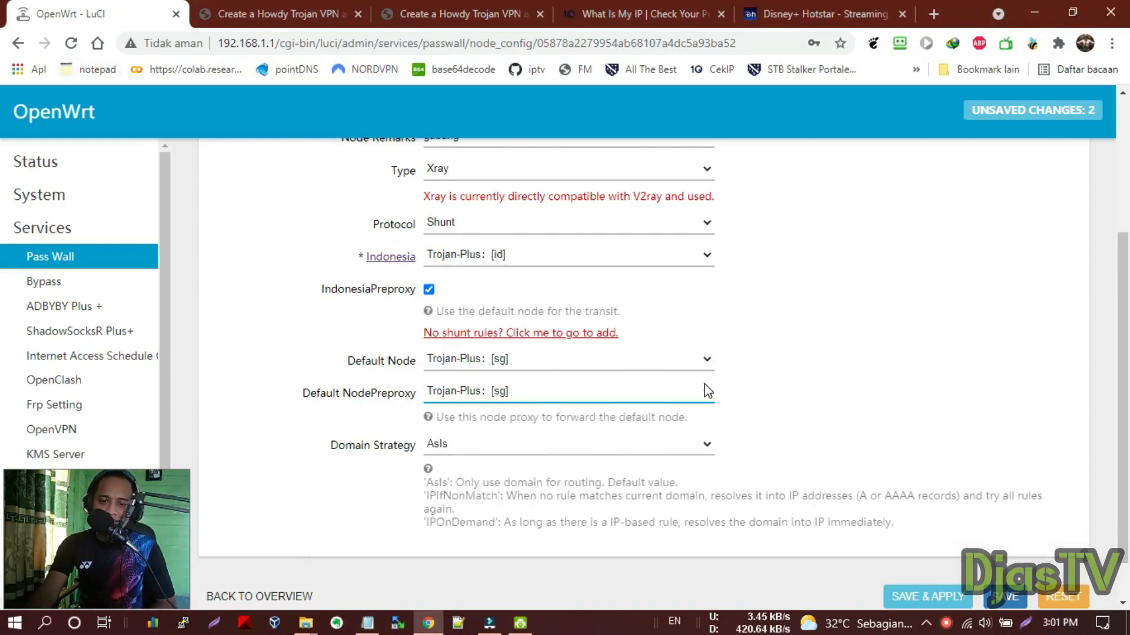
scroll(709, 388, "down", 1)
scroll(675, 404, "up", 3)
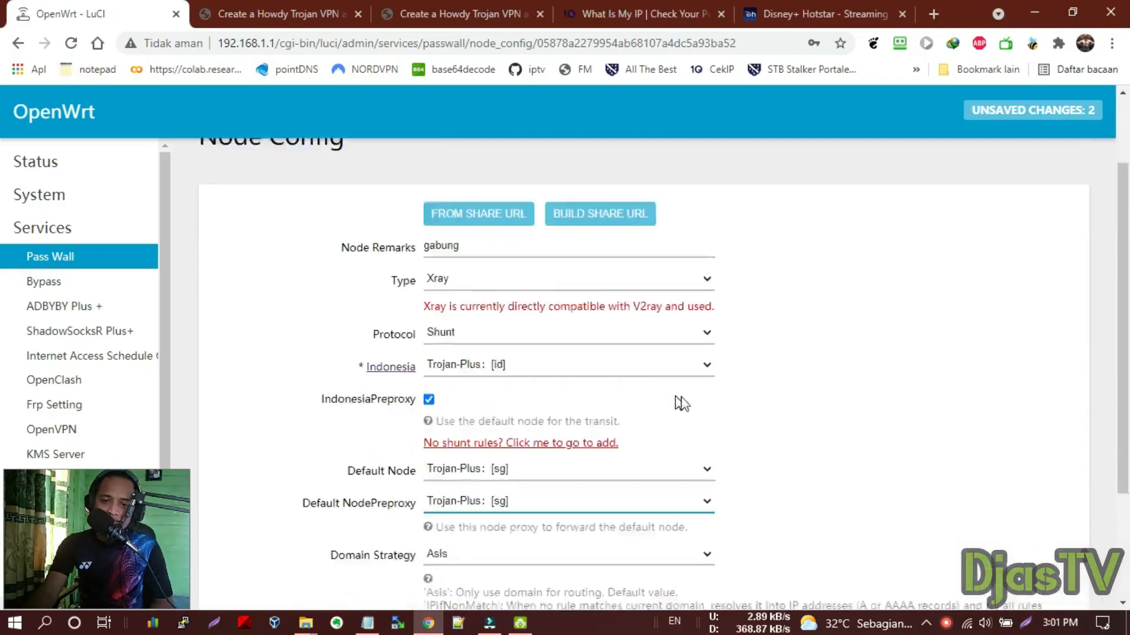
scroll(675, 404, "down", 3)
left_click(925, 542)
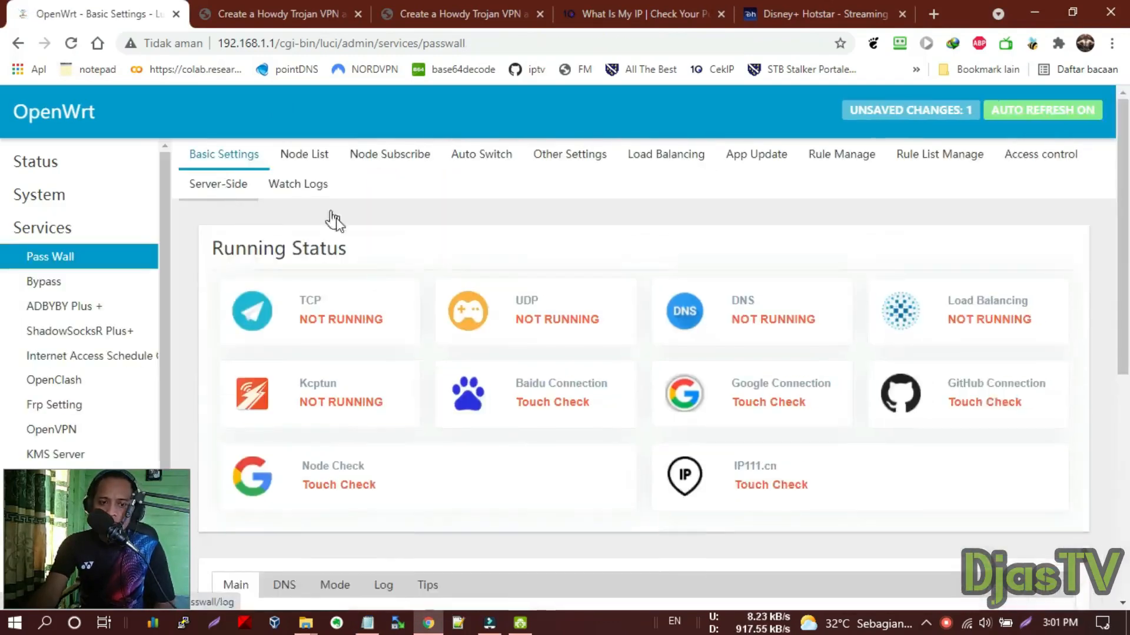
Set Passwall's TCP Node to Xray_shunt: [gabung] and Save & Apply
scroll(471, 330, "down", 5)
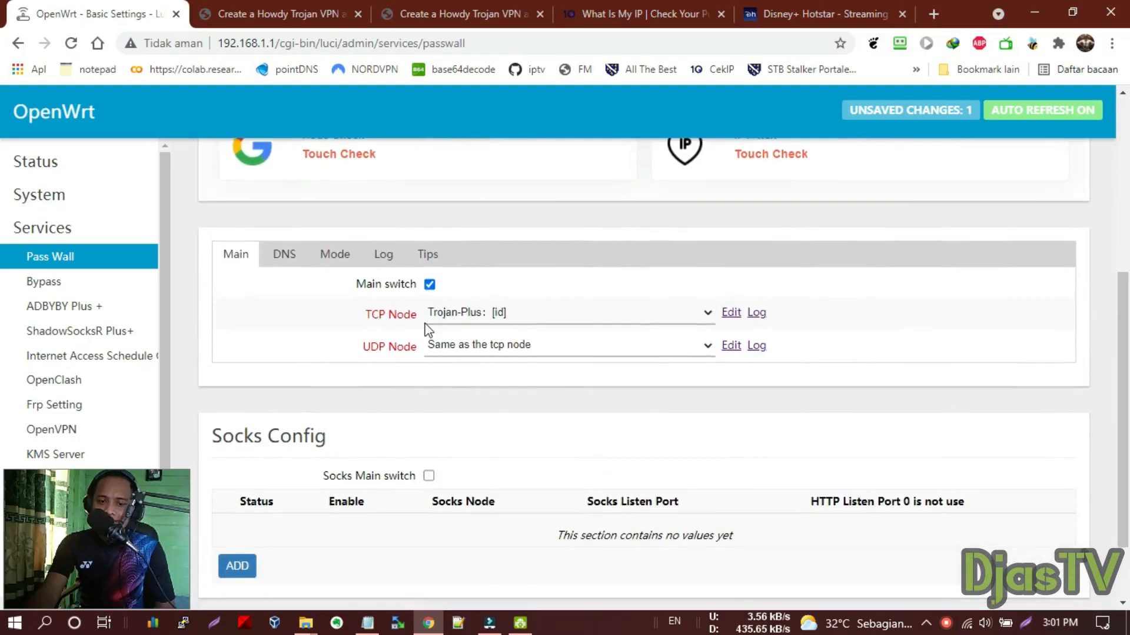
left_click(464, 316)
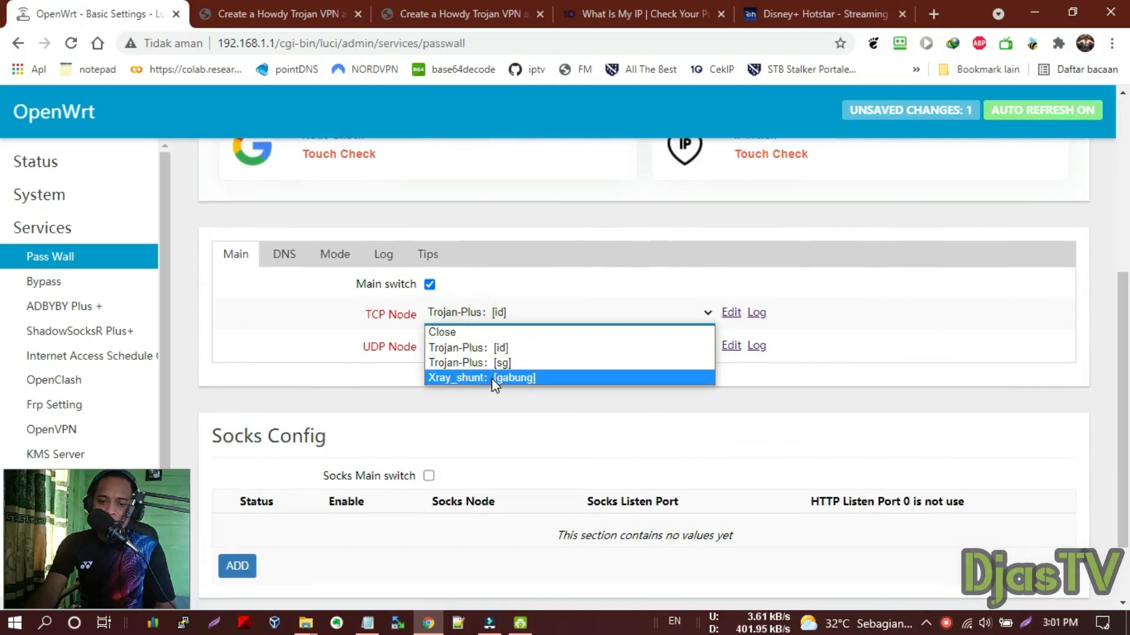
left_click(540, 378)
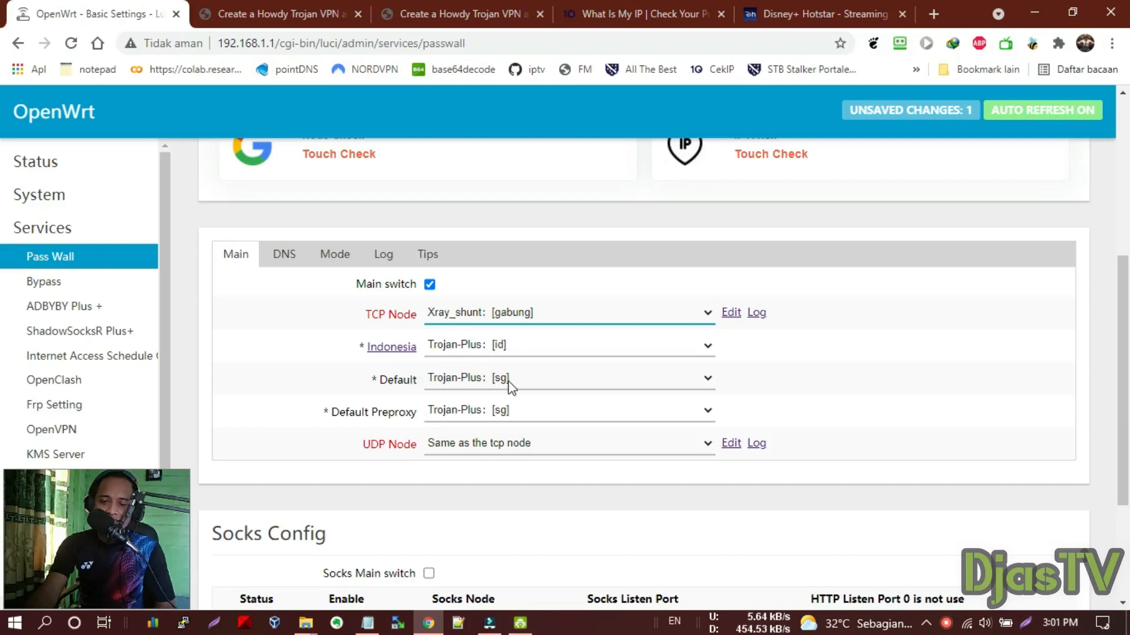
scroll(512, 389, "down", 3)
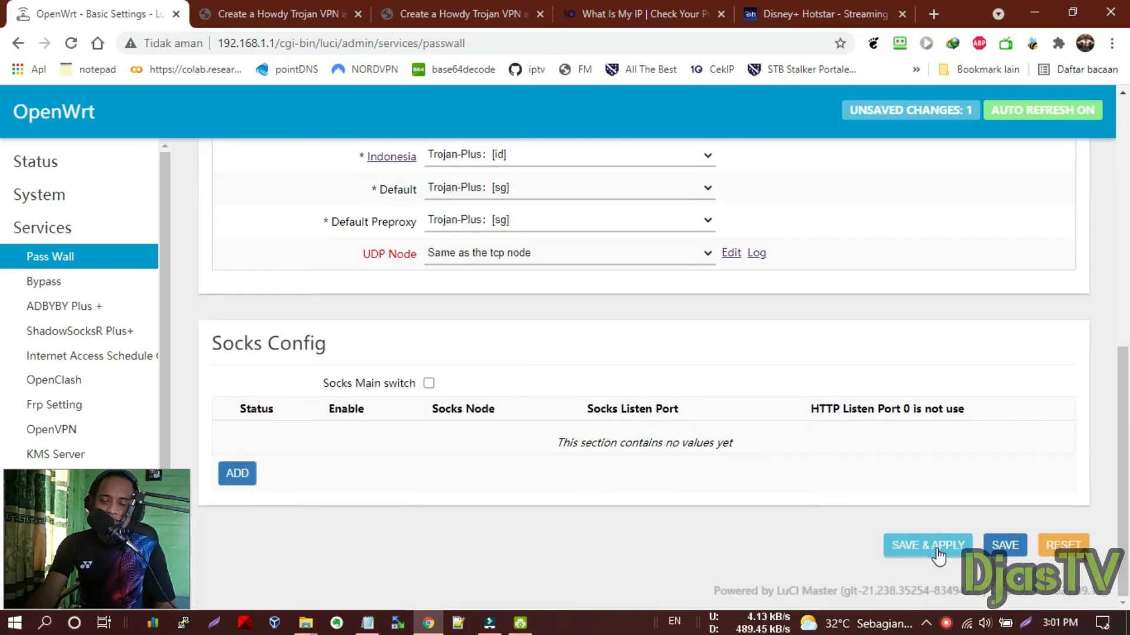
left_click(938, 553)
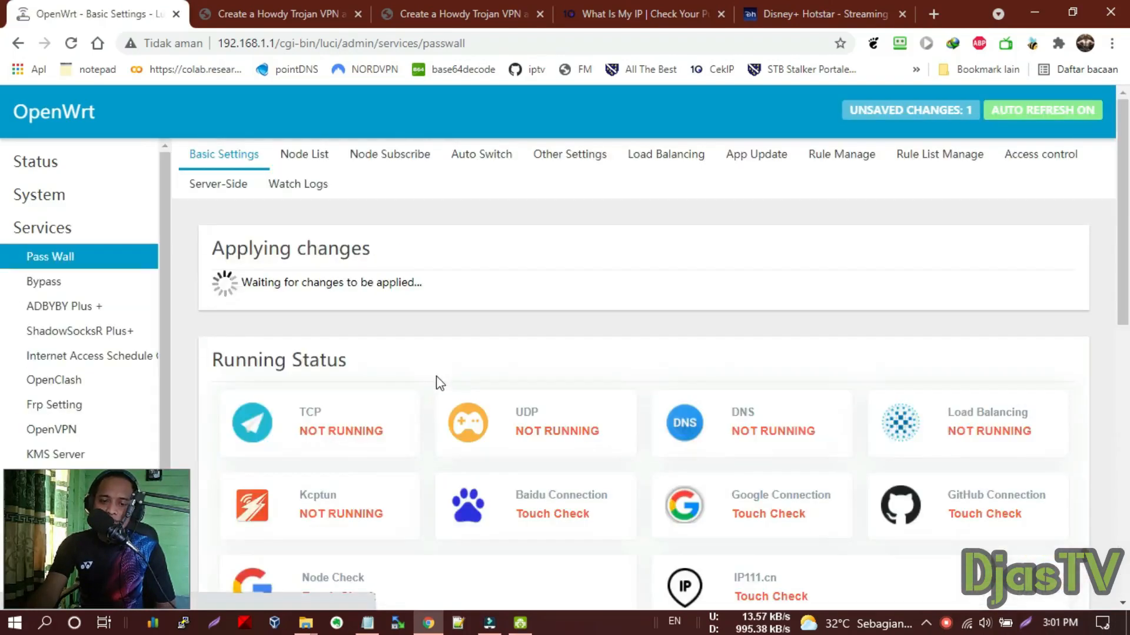
scroll(450, 377, "down", 1)
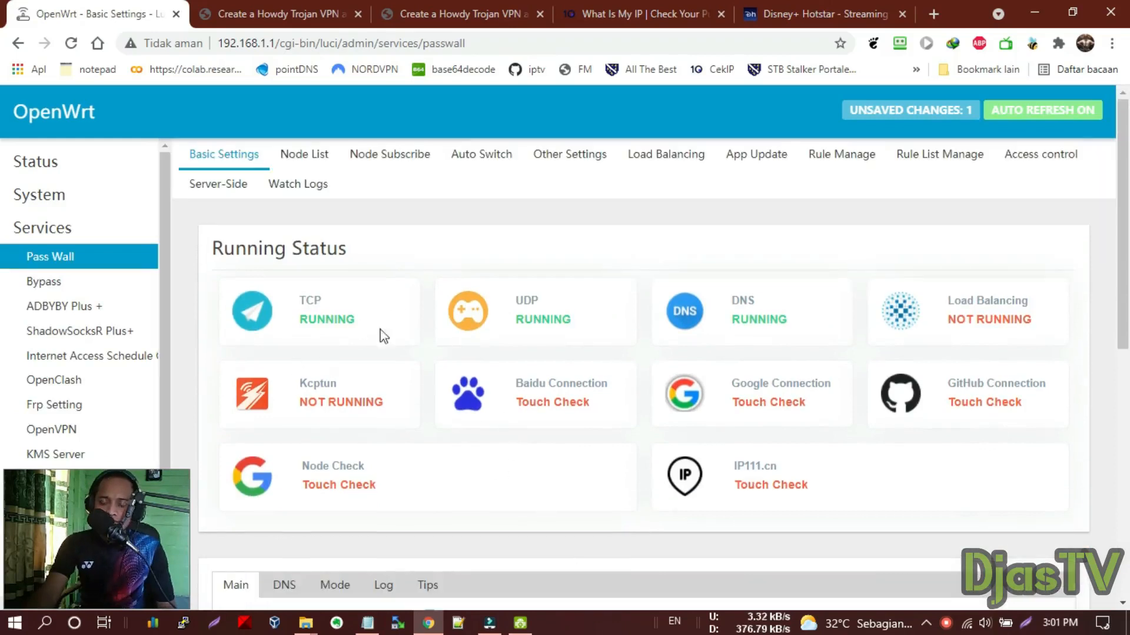
left_click(647, 13)
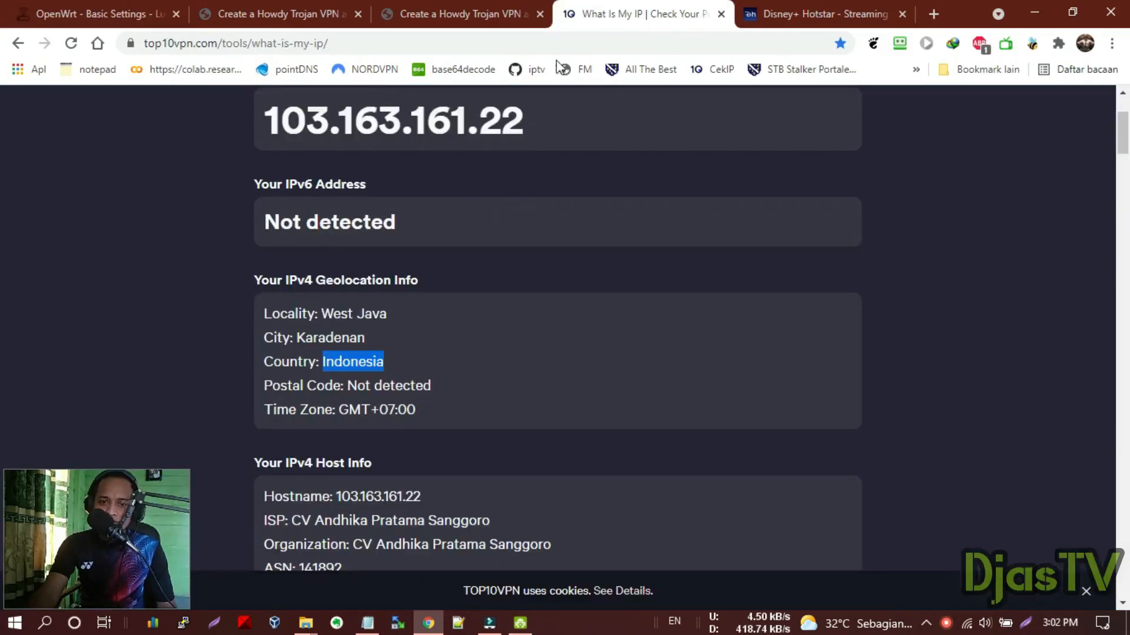
scroll(355, 250, "up", 2)
left_click(713, 70)
scroll(185, 286, "down", 5)
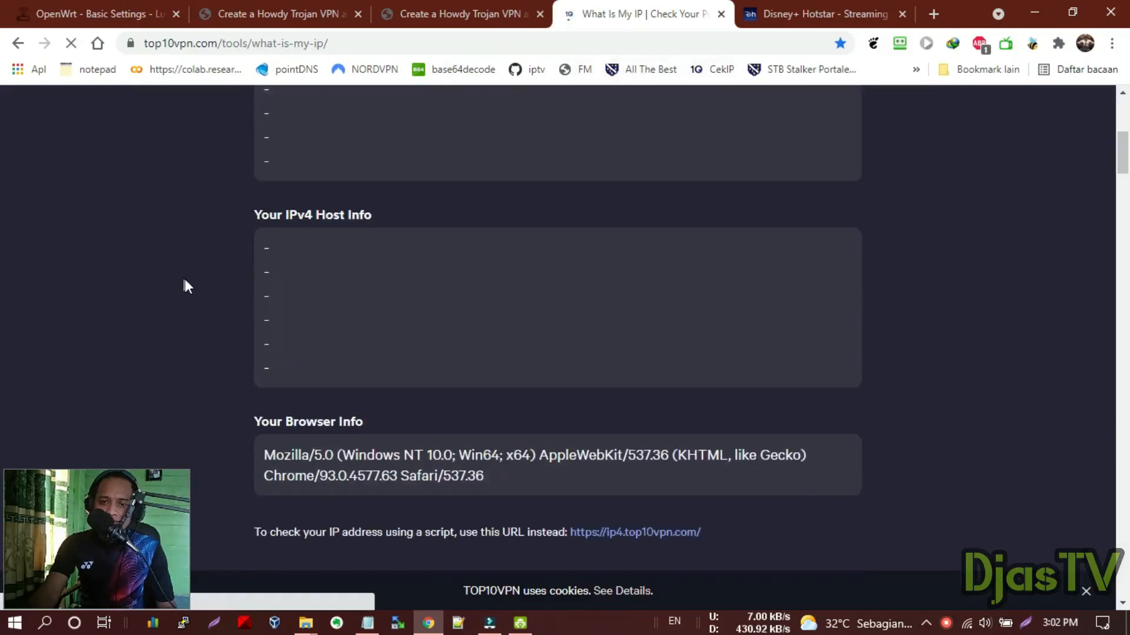
scroll(184, 280, "up", 5)
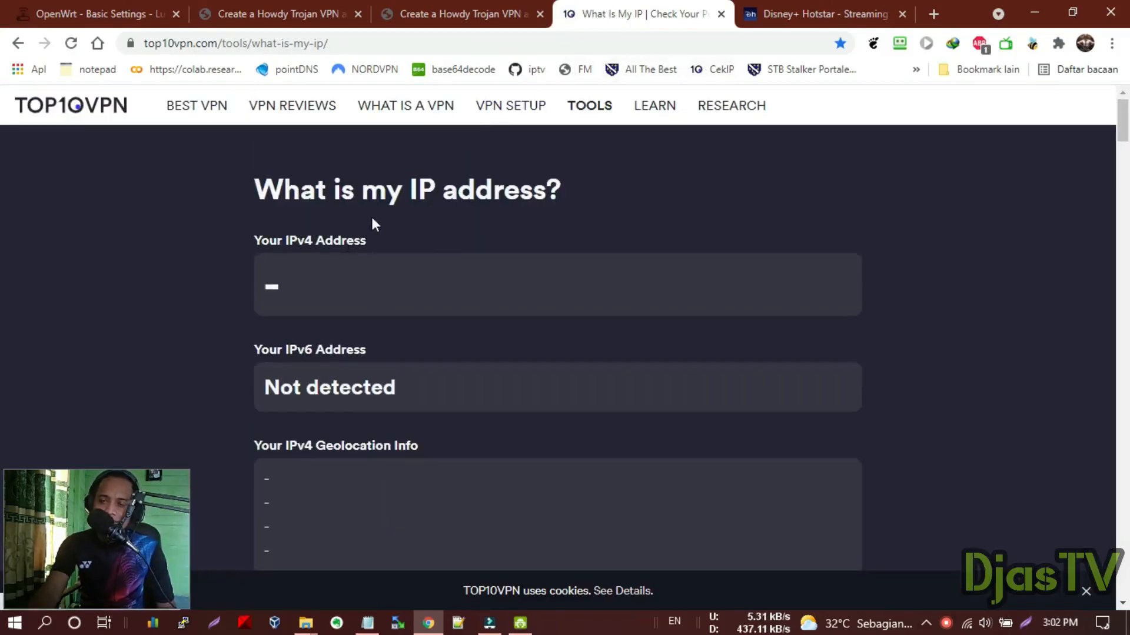
scroll(373, 265, "down", 5)
scroll(401, 273, "down", 3)
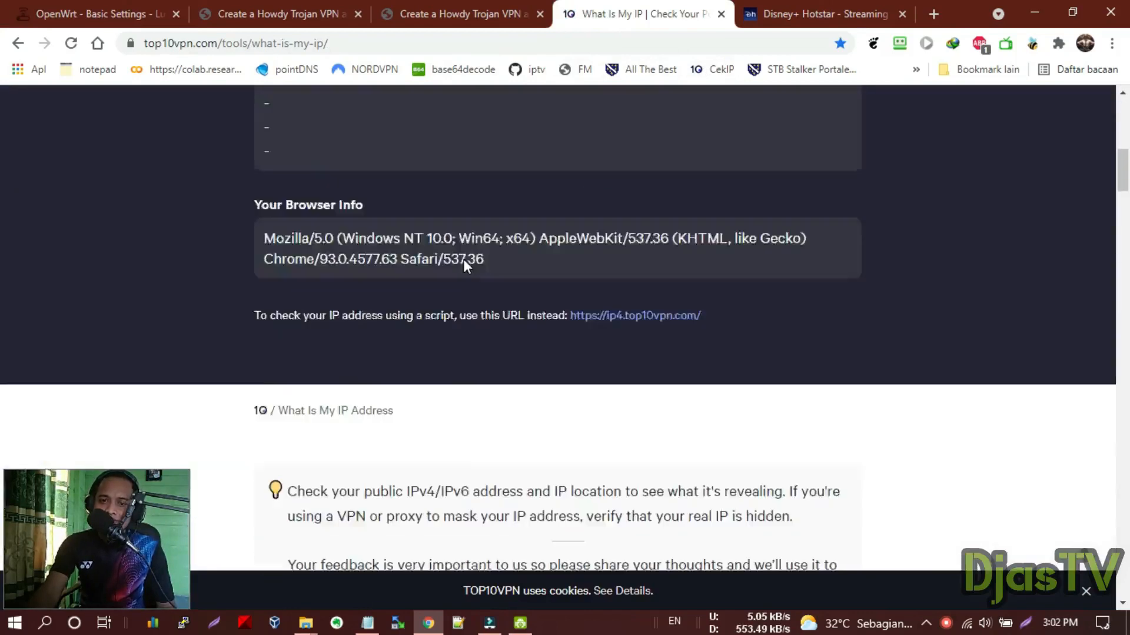
scroll(464, 259, "up", 8)
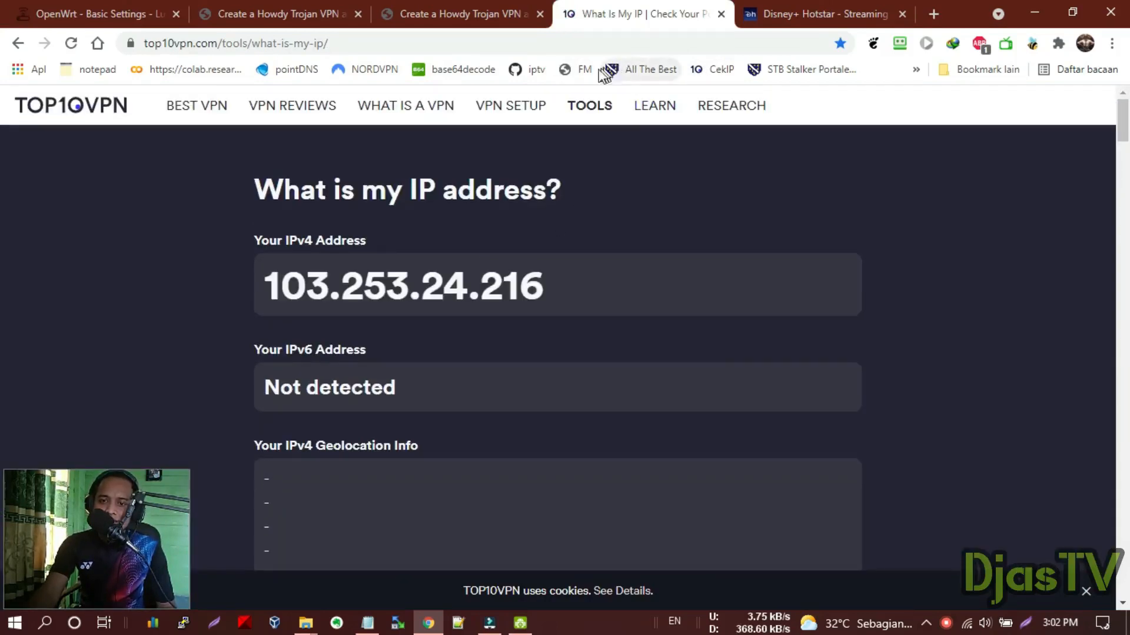
scroll(350, 296, "down", 3)
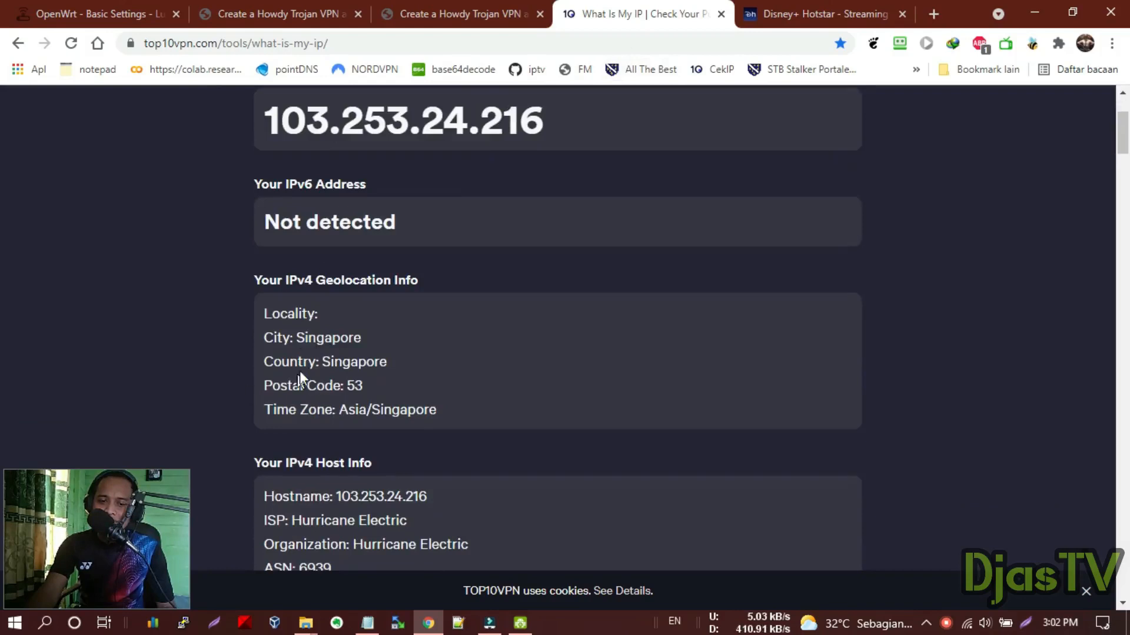
Review the Singapore locality, city and postal code lines, reloading the check once more
double_click(288, 314)
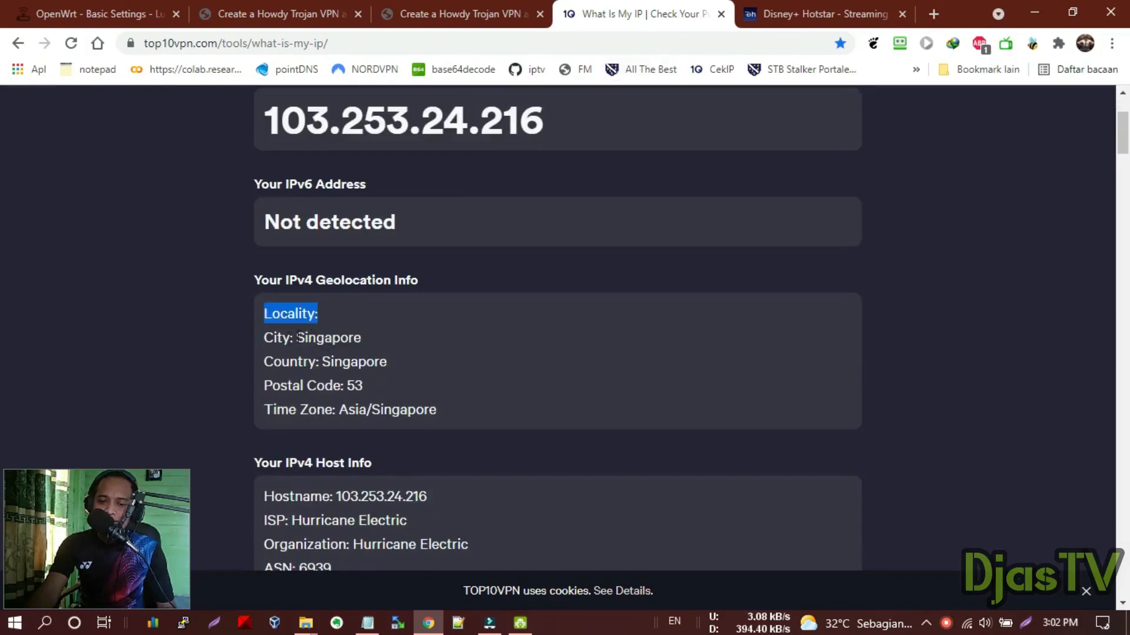
double_click(276, 338)
scroll(336, 268, "up", 3)
scroll(336, 268, "down", 4)
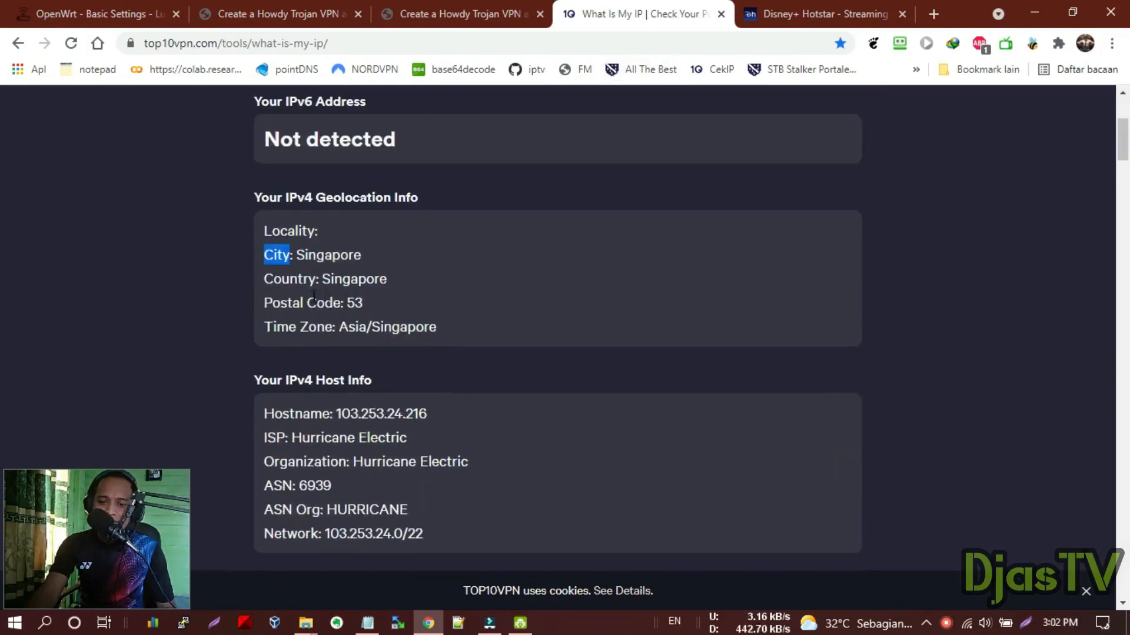
left_click_drag(313, 301, 264, 301)
left_click(711, 70)
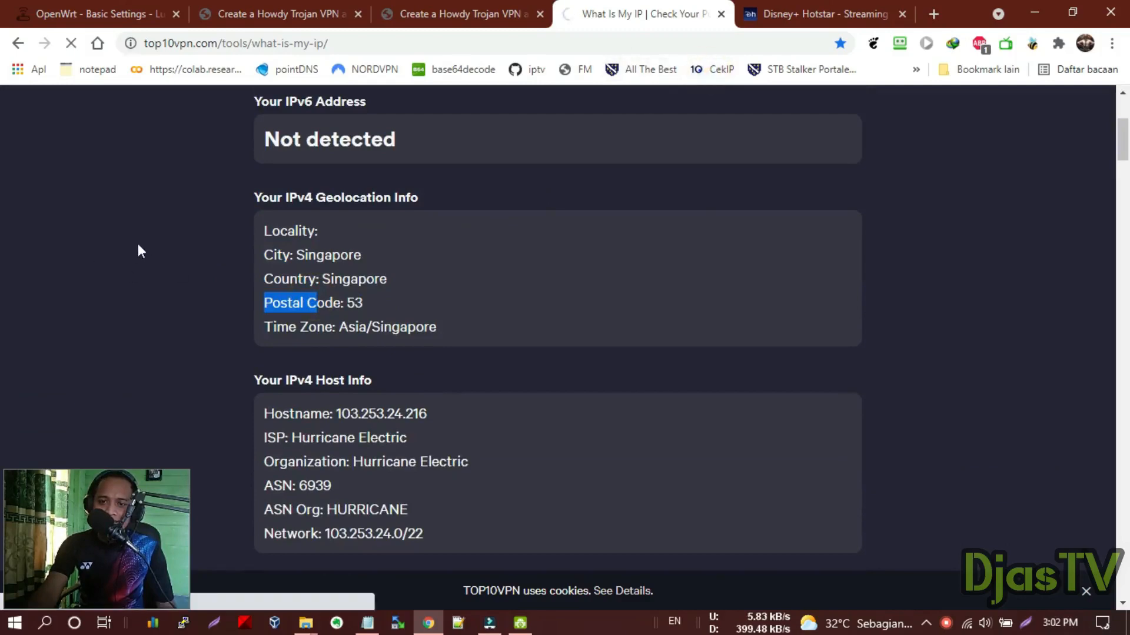
scroll(392, 162, "down", 5)
scroll(392, 162, "up", 9)
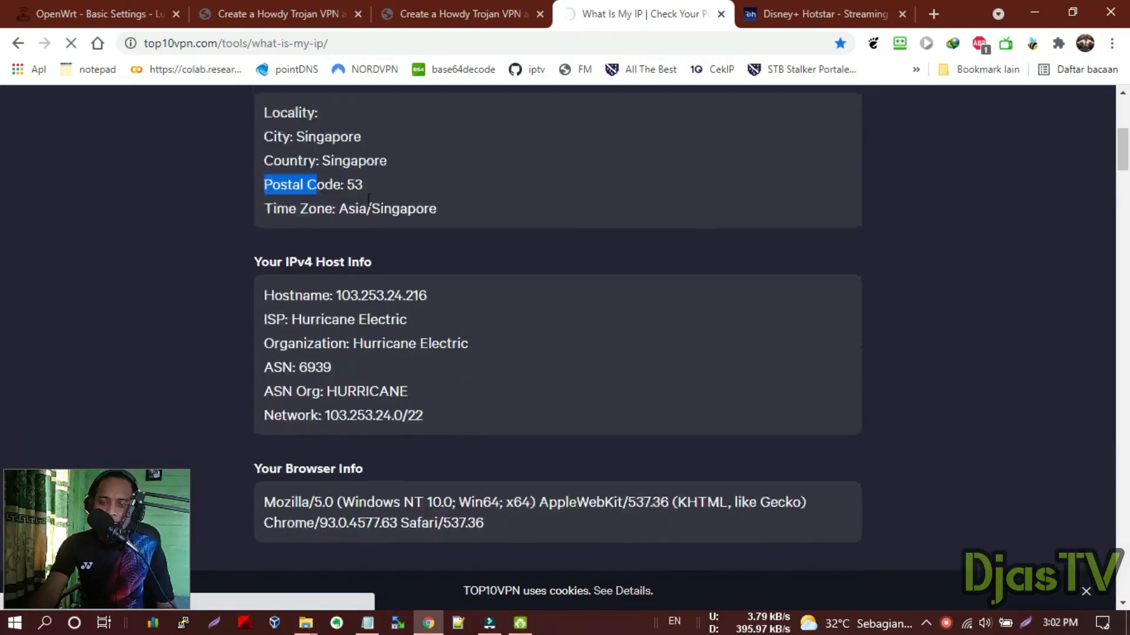
scroll(376, 175, "down", 2)
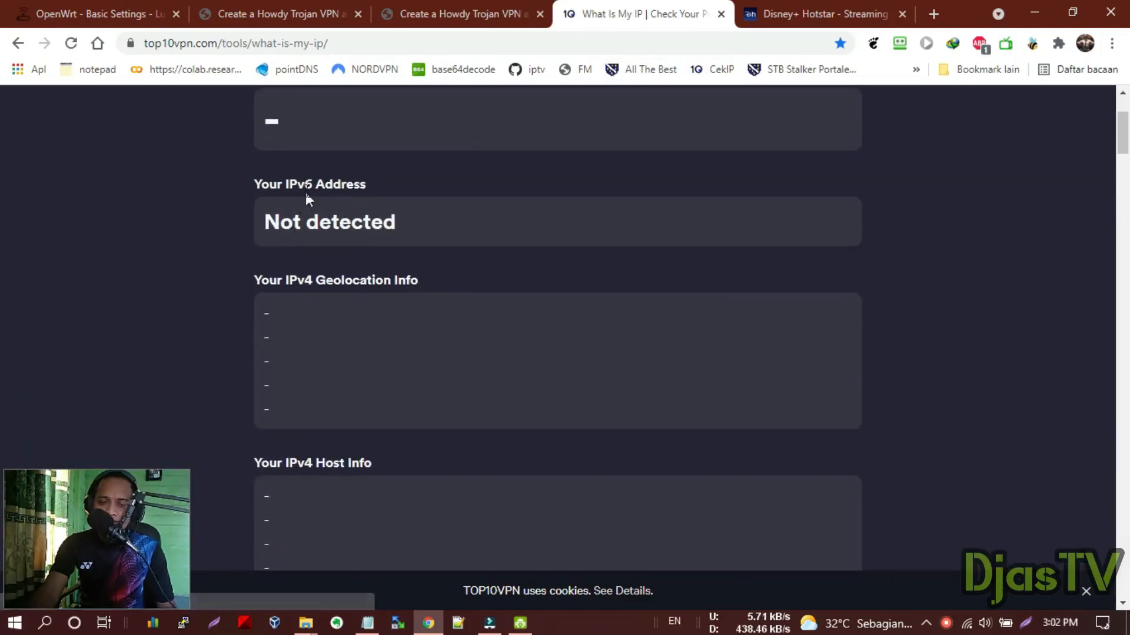
scroll(276, 236, "up", 1)
left_click_drag(274, 203, 503, 203)
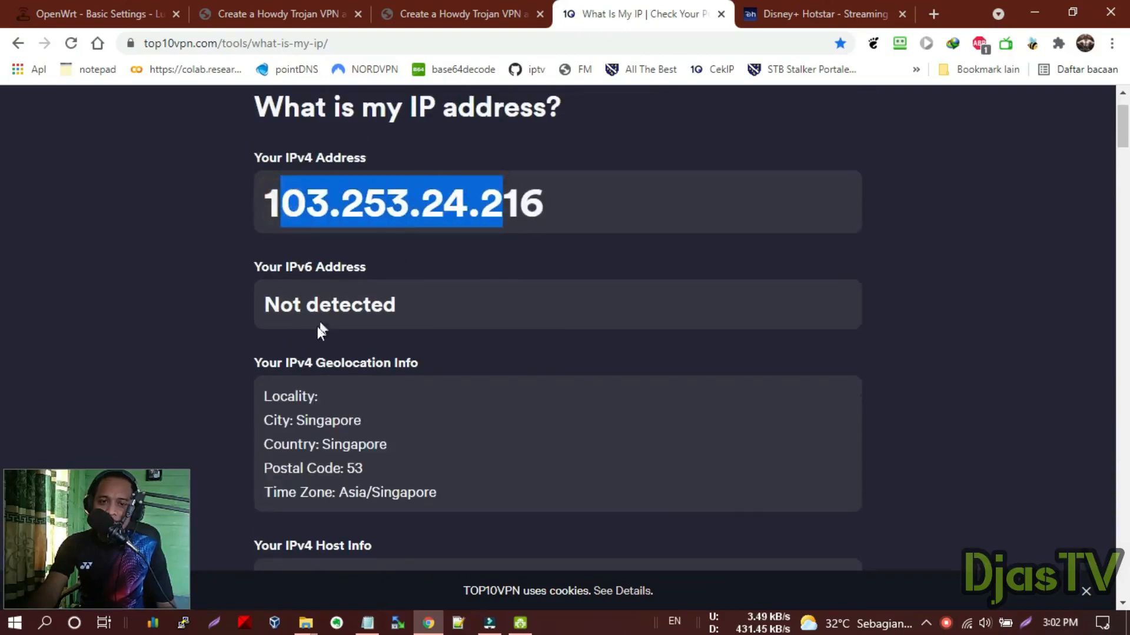
scroll(318, 328, "down", 2)
left_click_drag(276, 277, 410, 275)
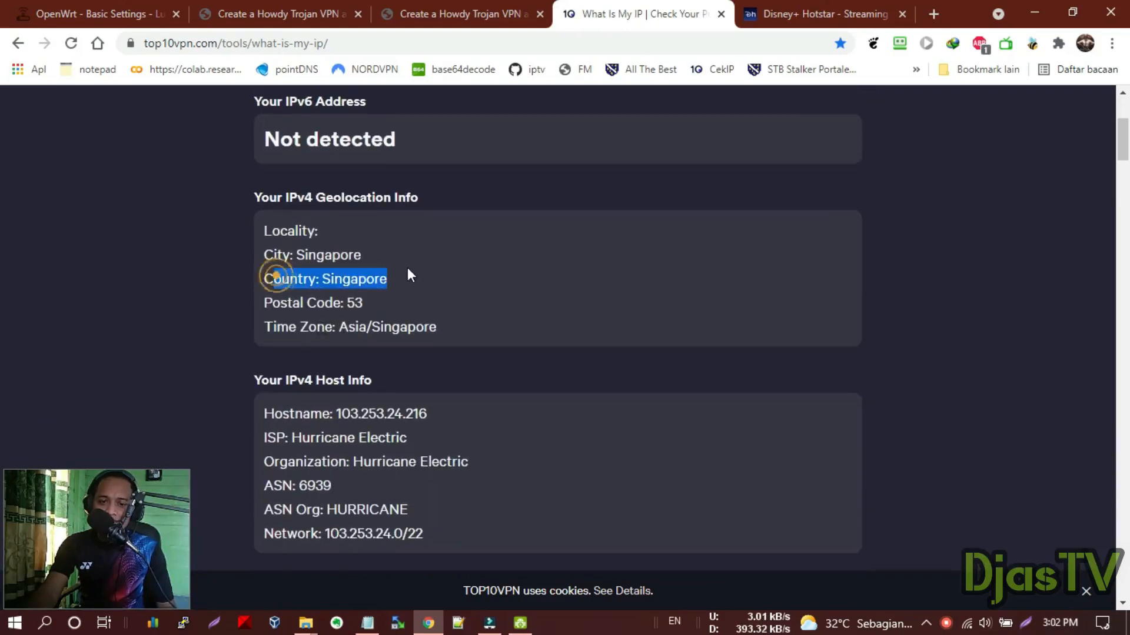
left_click(765, 11)
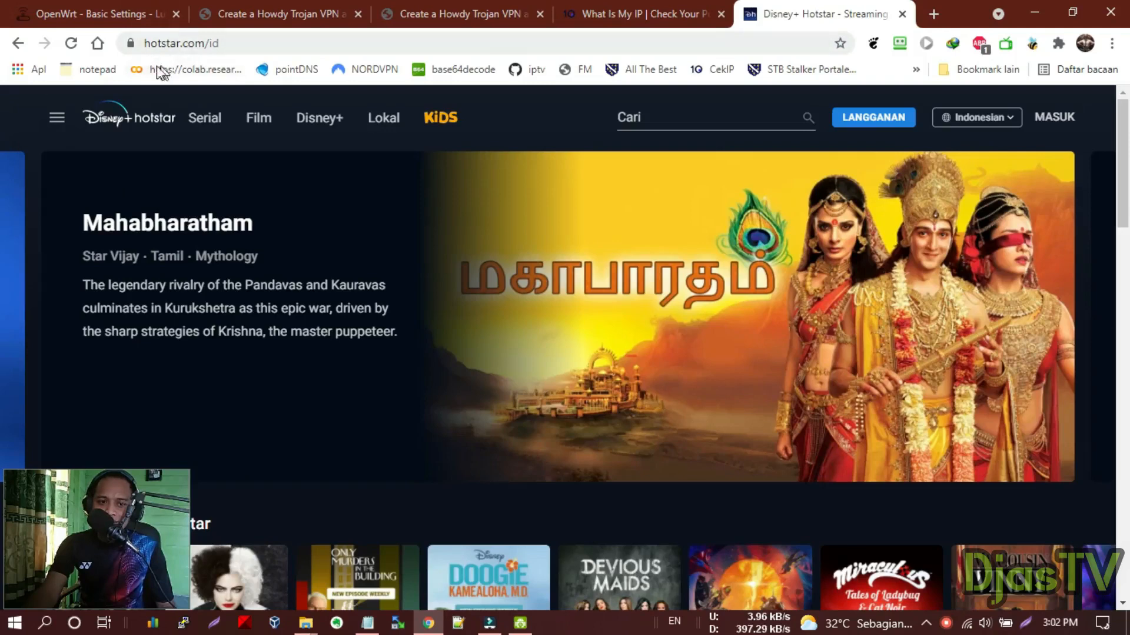
Copy the hotstar.com/id address and close the Hotstar tab
left_click(200, 43)
right_click(203, 48)
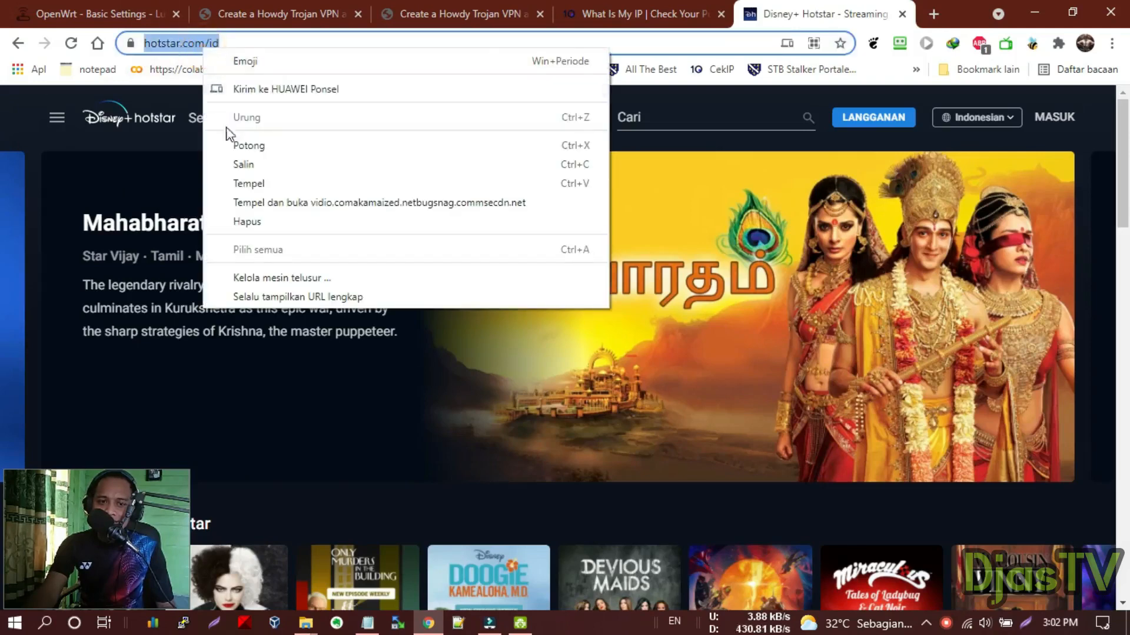
left_click(251, 165)
left_click(902, 14)
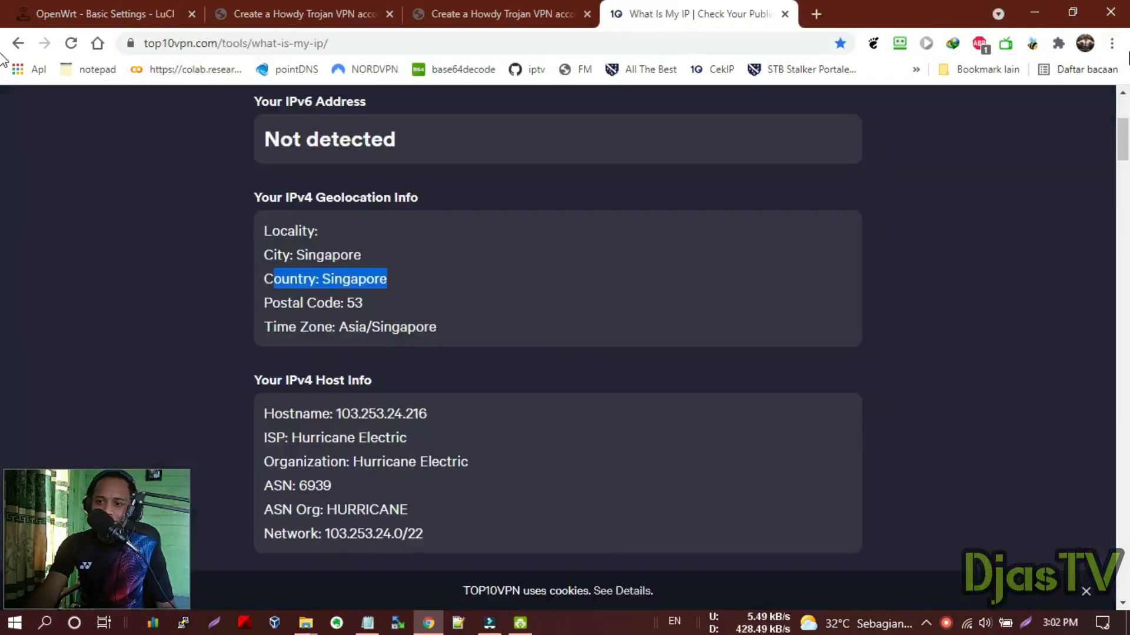
Load hotstar.com/id in a new incognito window, then return to the IP-check window
left_click(1111, 43)
left_click(1045, 107)
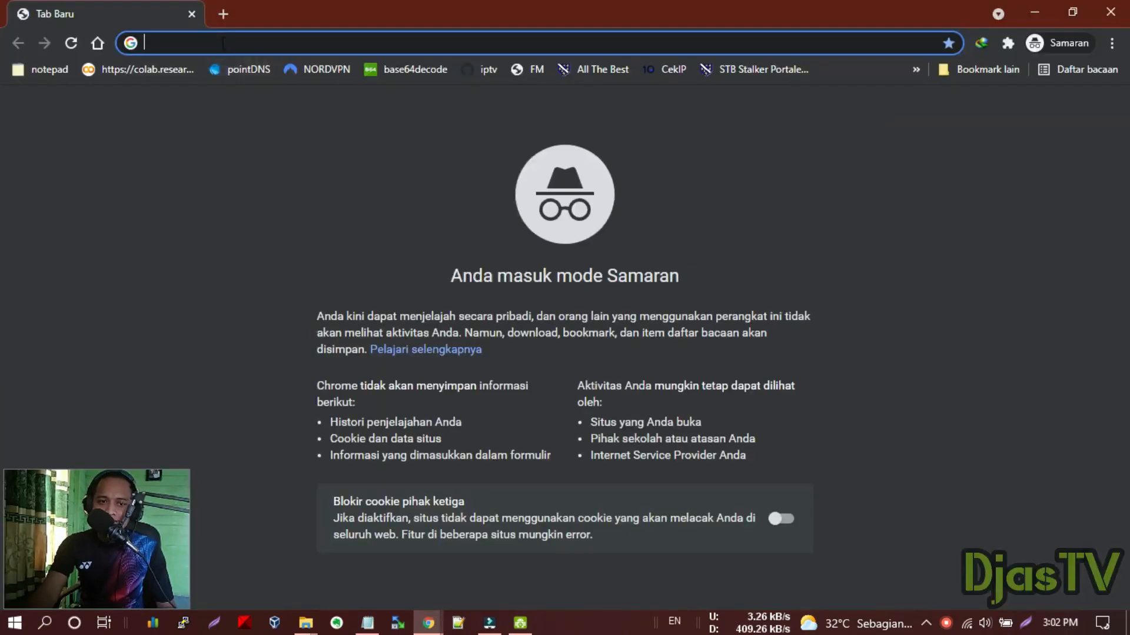
right_click(223, 42)
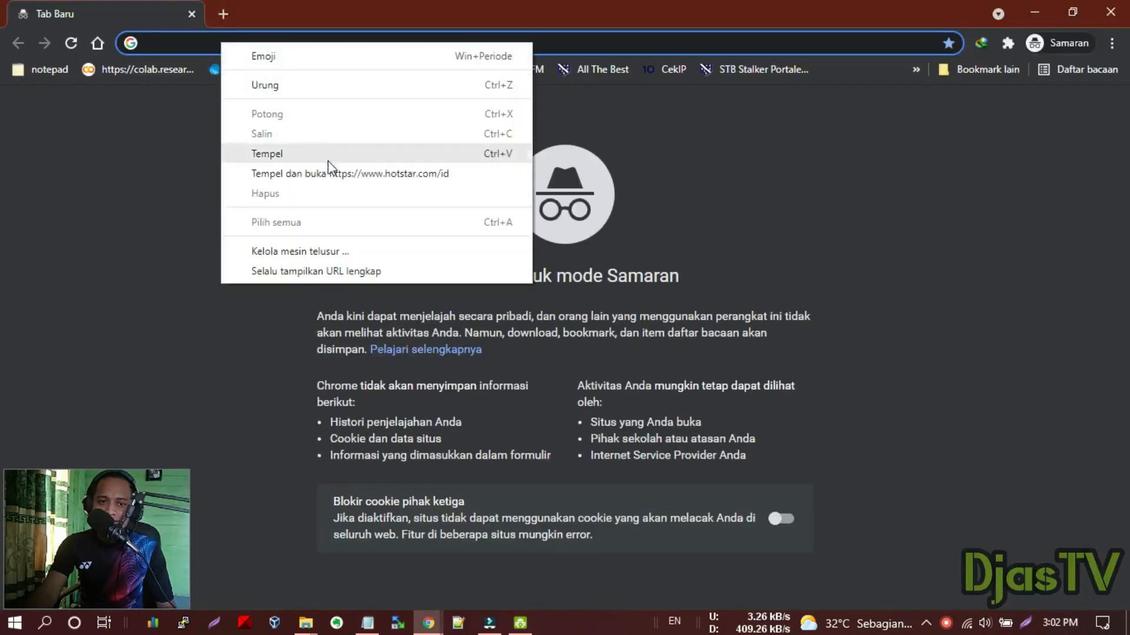
left_click(358, 174)
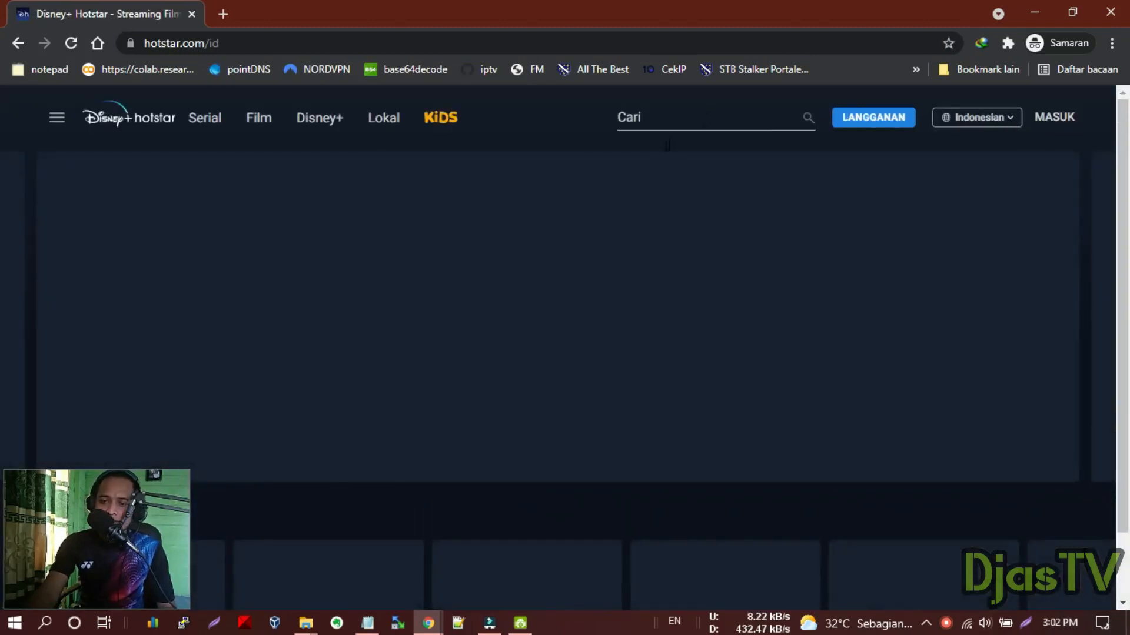
scroll(484, 249, "down", 5)
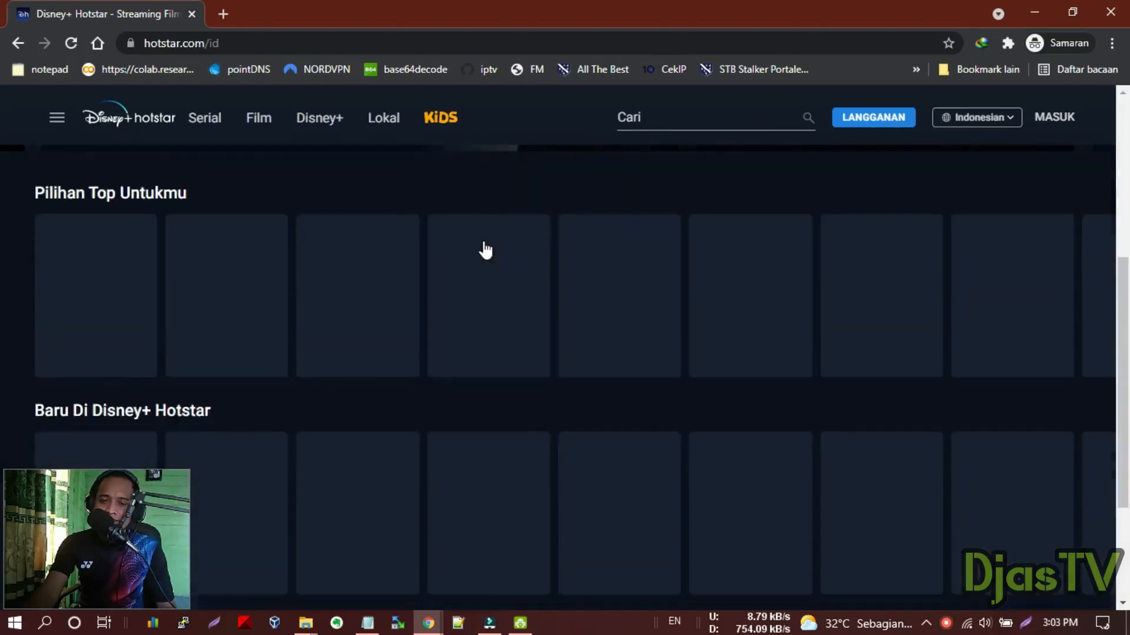
scroll(506, 283, "up", 6)
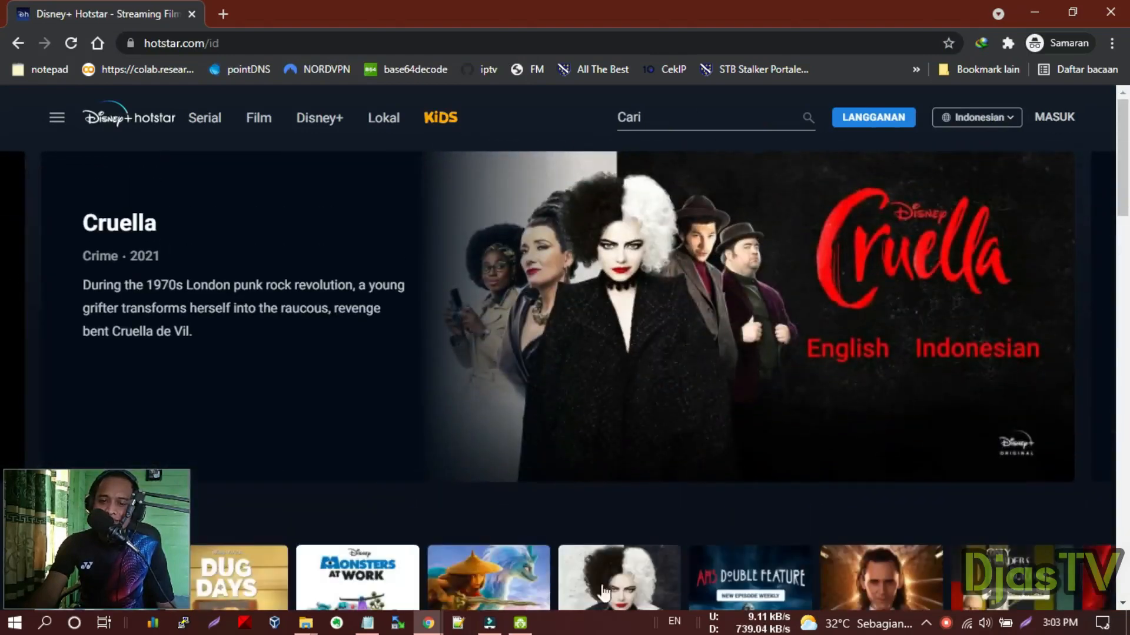
left_click(427, 622)
left_click(343, 560)
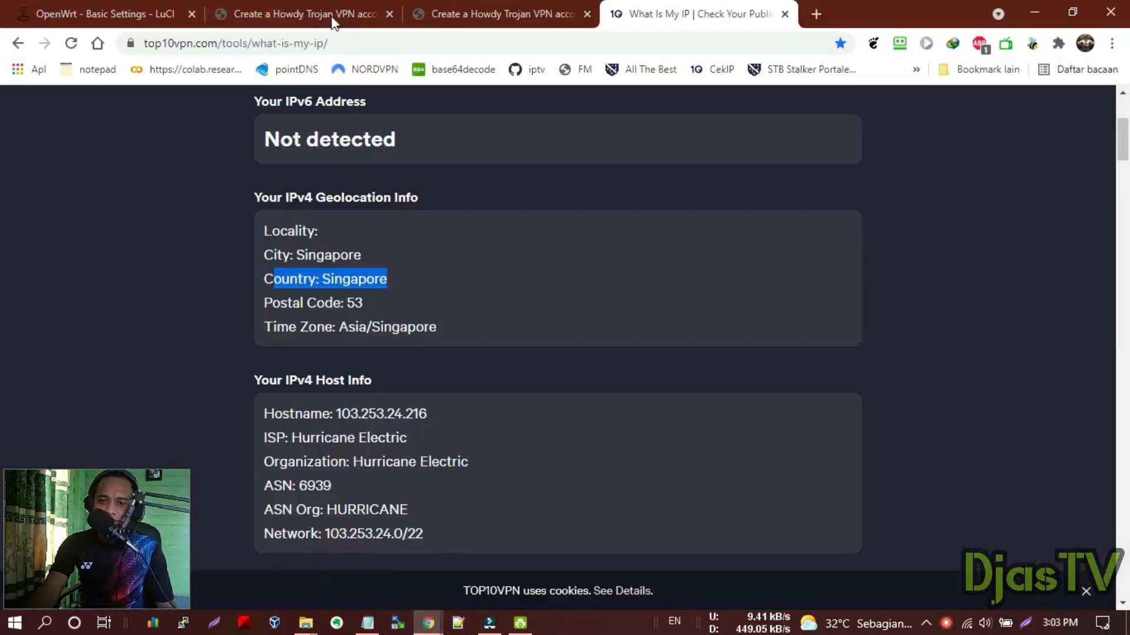
Open Passwall Rule Manage and enter game as a new shunt rule name
left_click(120, 8)
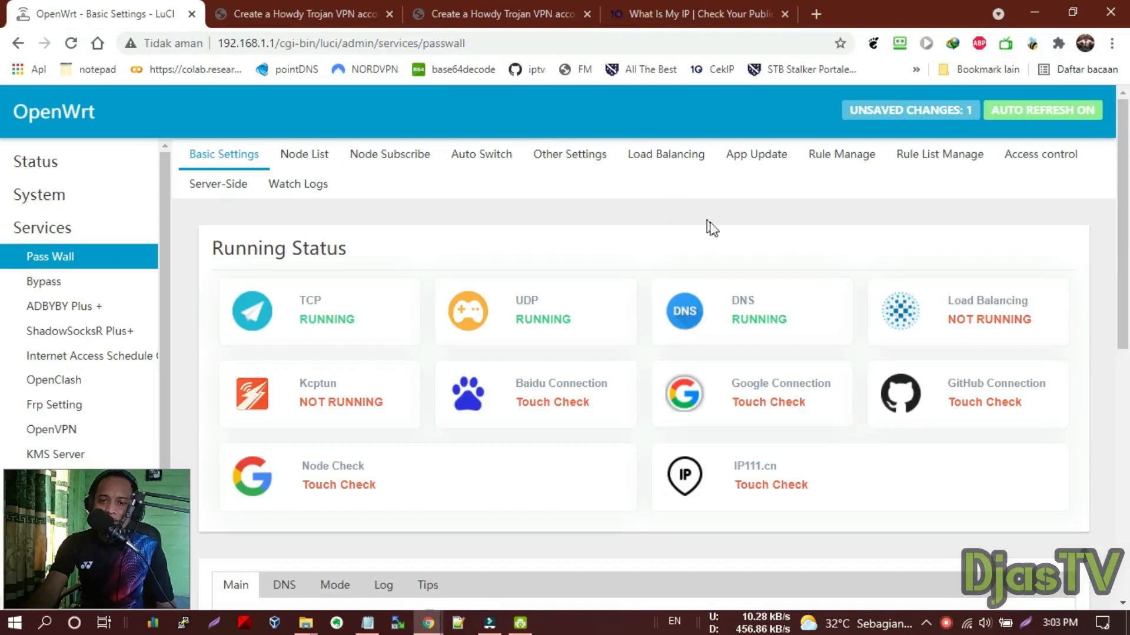
left_click(860, 156)
scroll(492, 327, "down", 4)
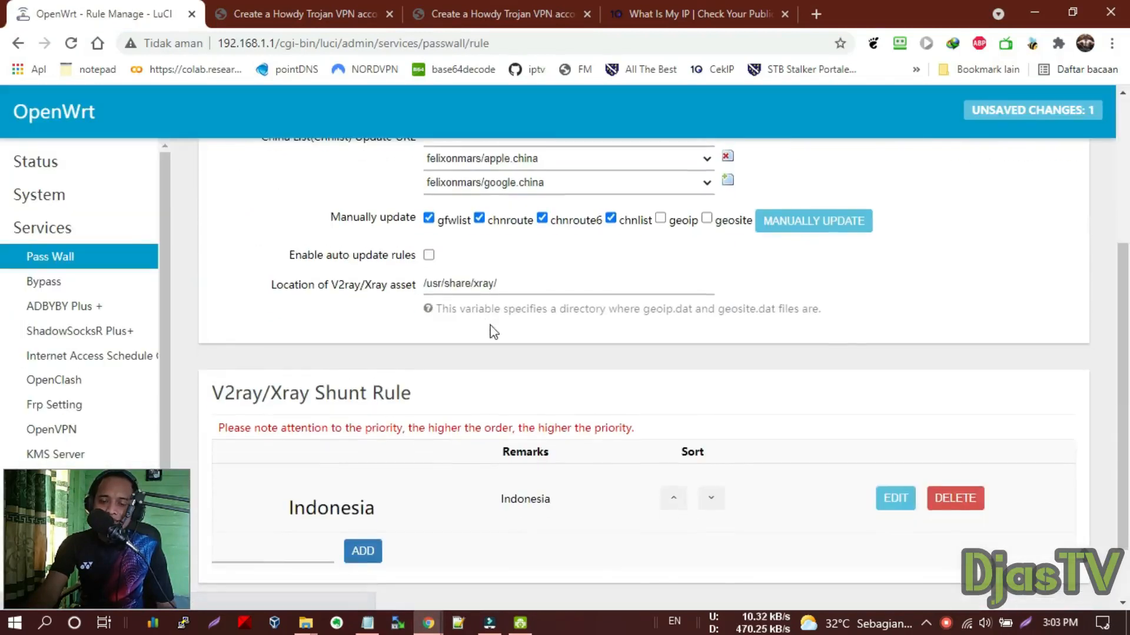
scroll(382, 424, "down", 1)
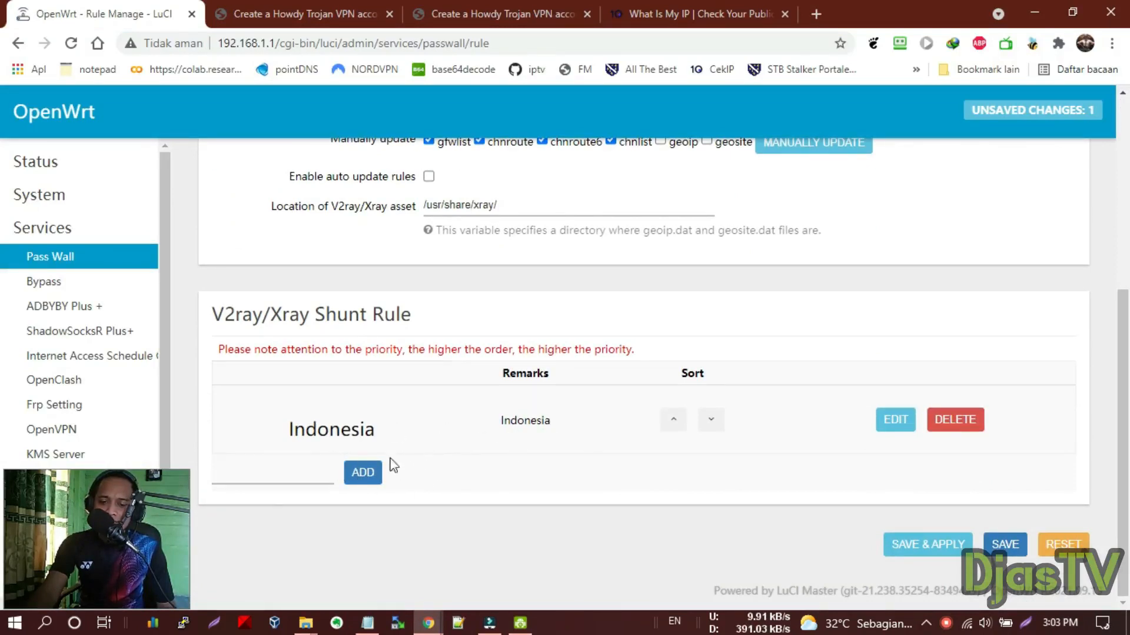
left_click(242, 472)
scroll(393, 405, "up", 1)
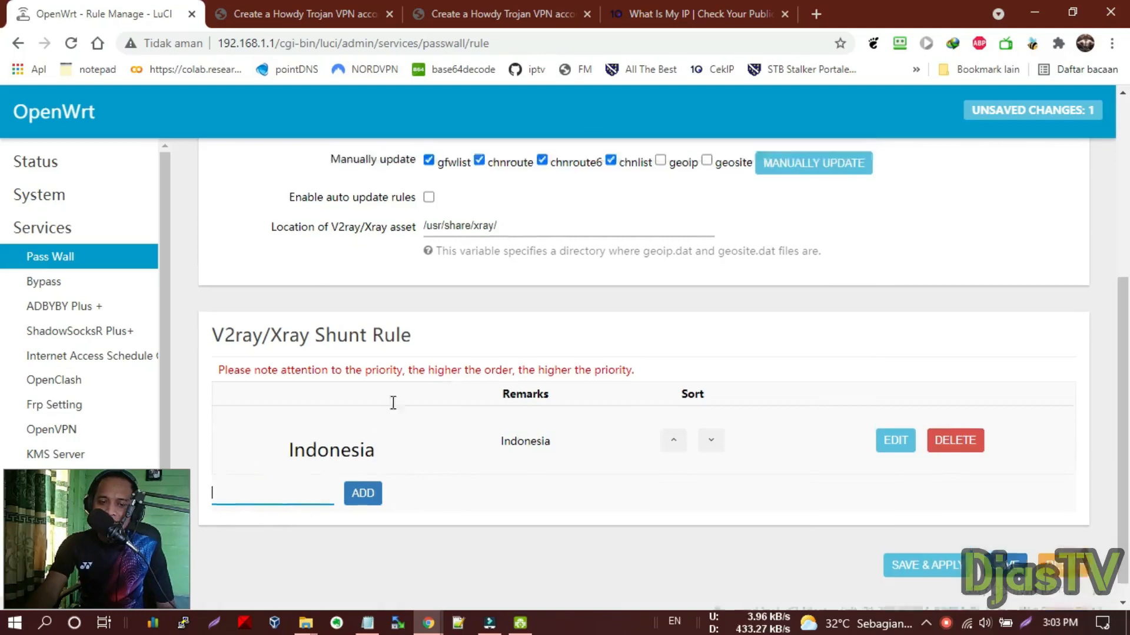
scroll(393, 403, "up", 5)
left_click(222, 154)
scroll(537, 300, "down", 5)
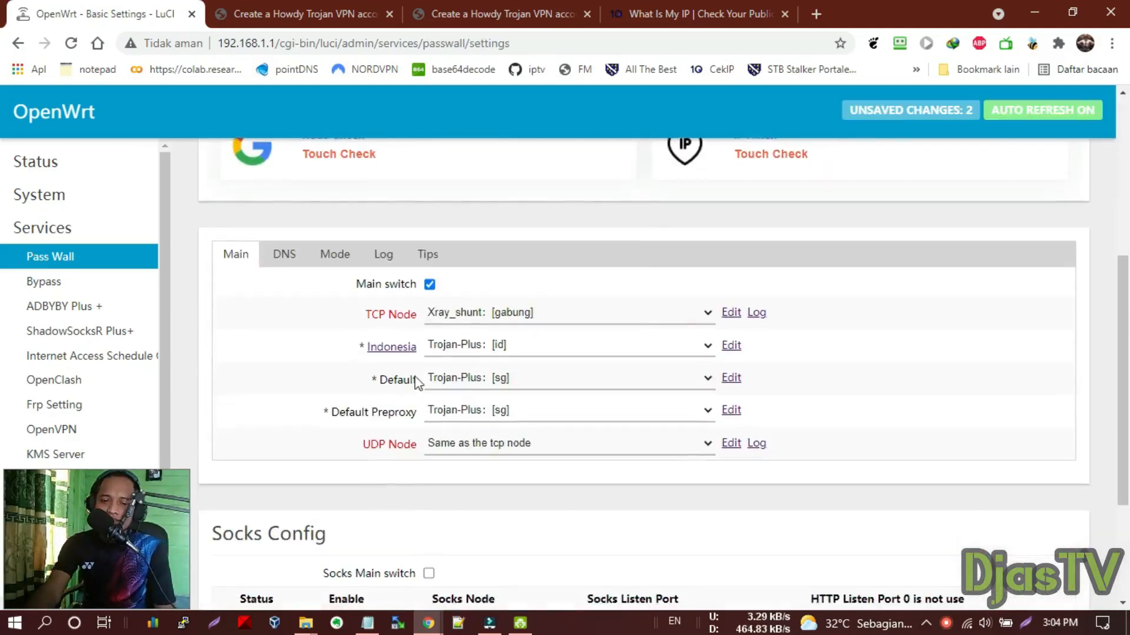
scroll(499, 343, "up", 5)
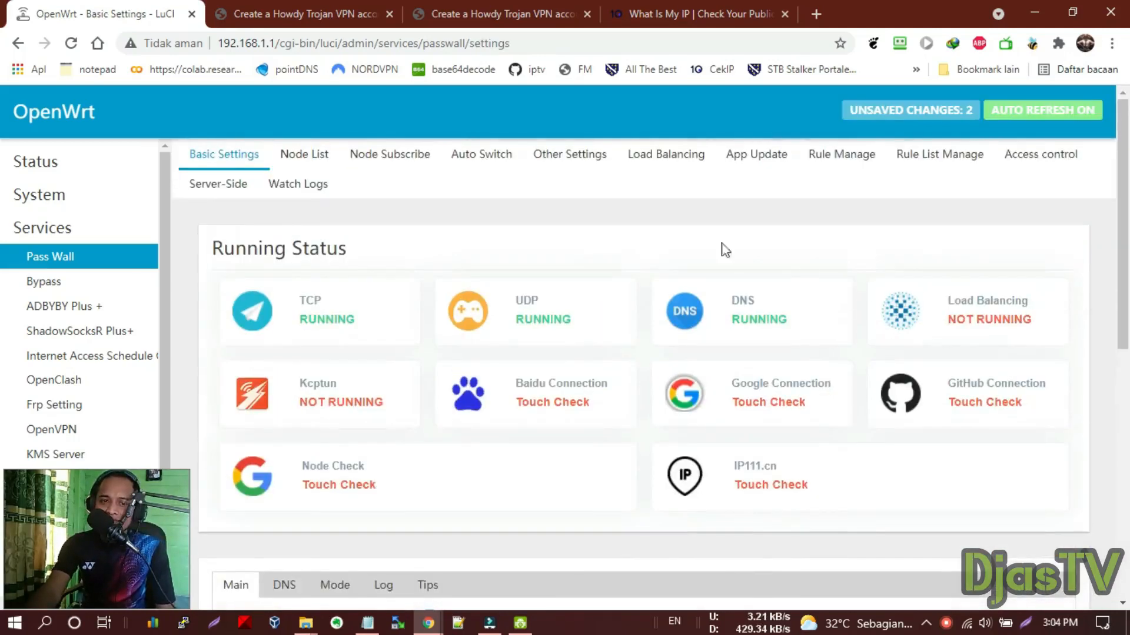
left_click(827, 152)
scroll(400, 446, "down", 5)
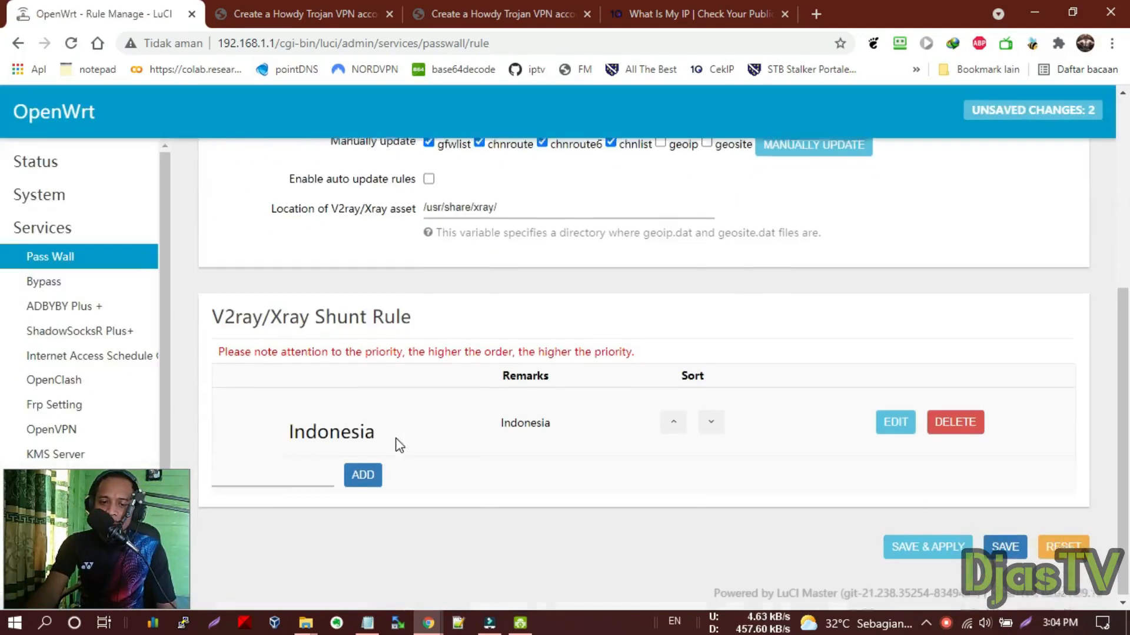
left_click(304, 474)
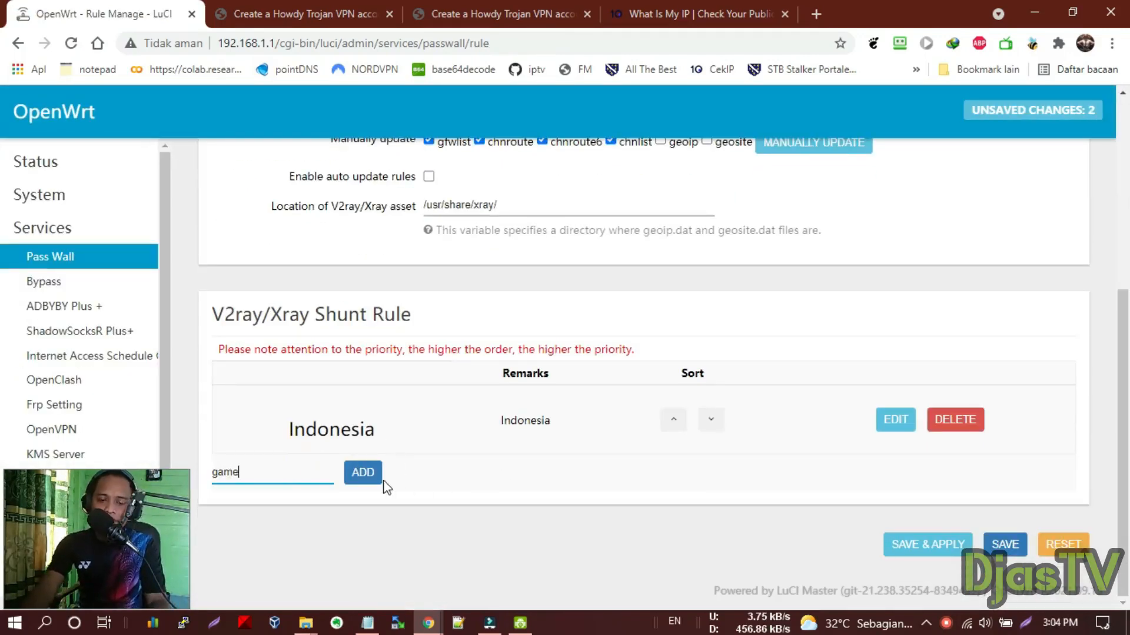
Add the game shunt rule with ff.garena.com in its Domain list and save it
left_click(370, 471)
scroll(492, 366, "down", 2)
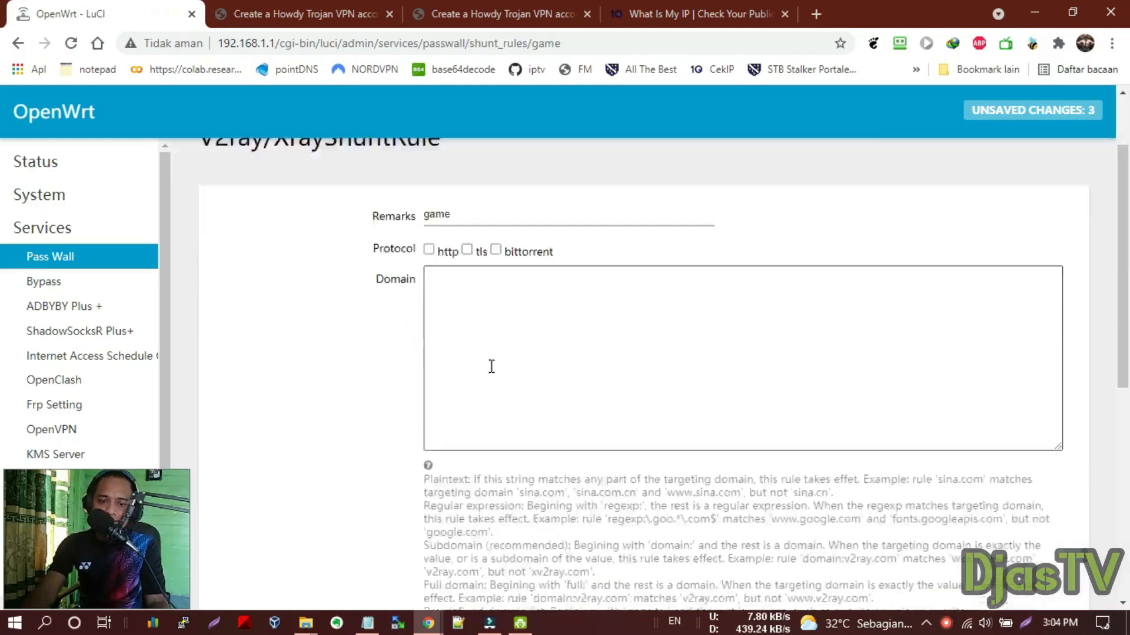
scroll(471, 359, "up", 1)
left_click(463, 316)
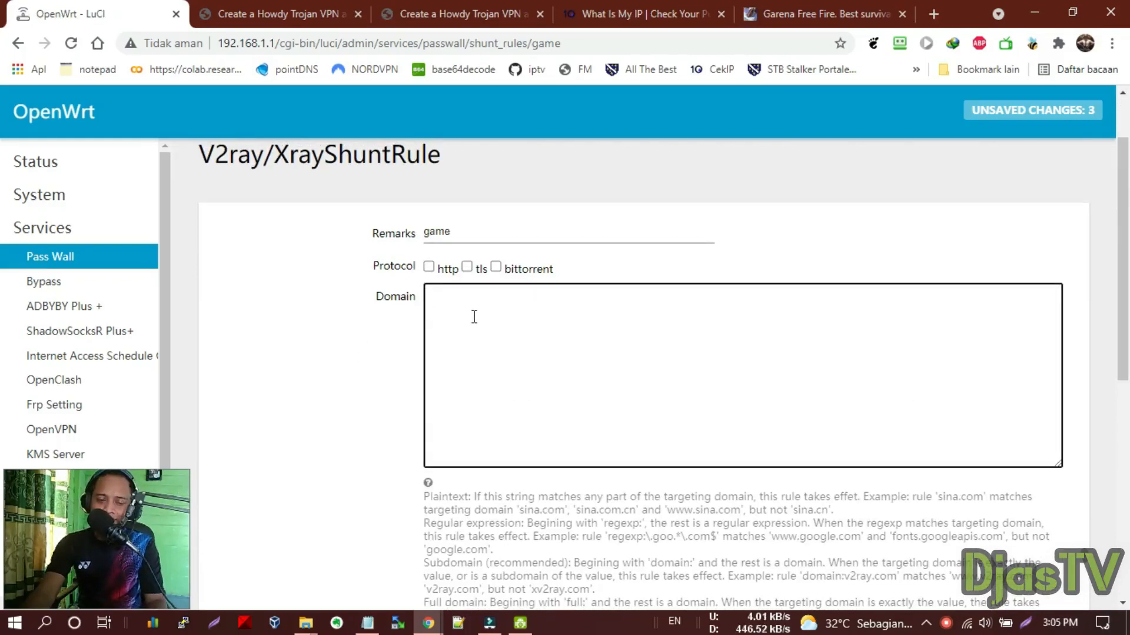
key("ctrl+v")
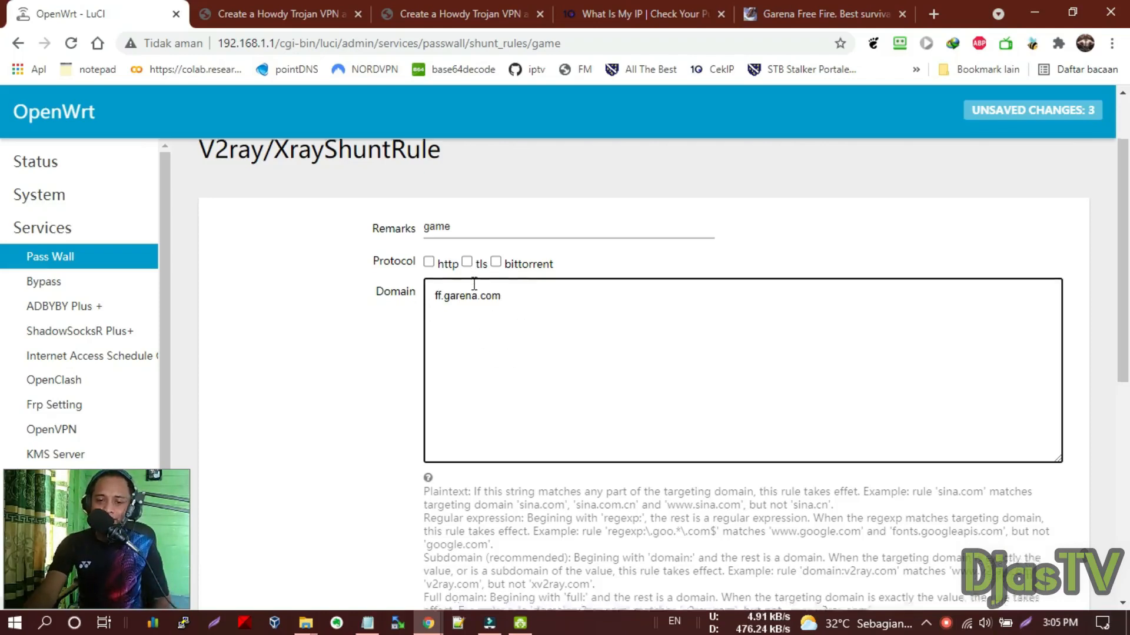
scroll(482, 294, "down", 8)
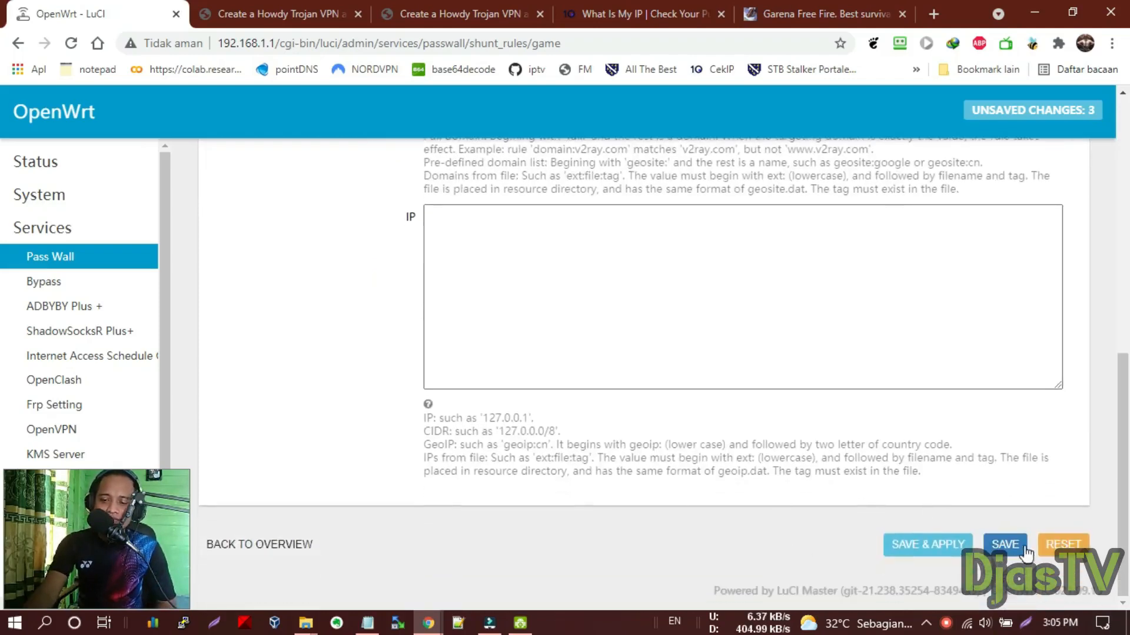
left_click(1005, 544)
scroll(299, 321, "down", 8)
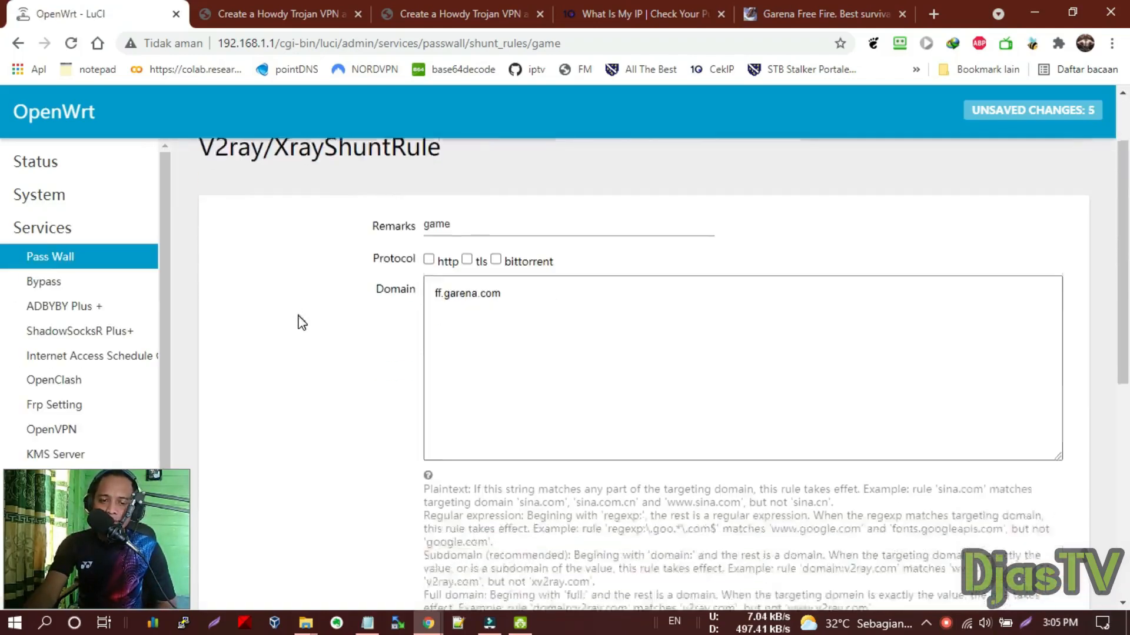
scroll(341, 329, "up", 8)
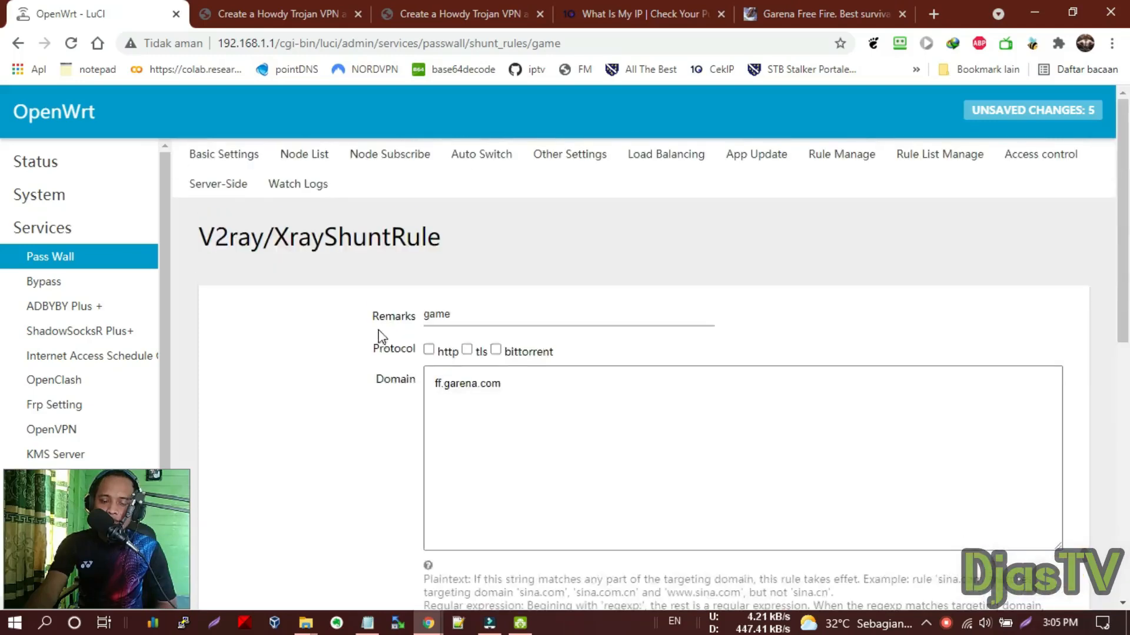
In Passwall's Basic Settings, set the game shunt rule to Direct Connection
left_click(227, 155)
scroll(441, 303, "down", 5)
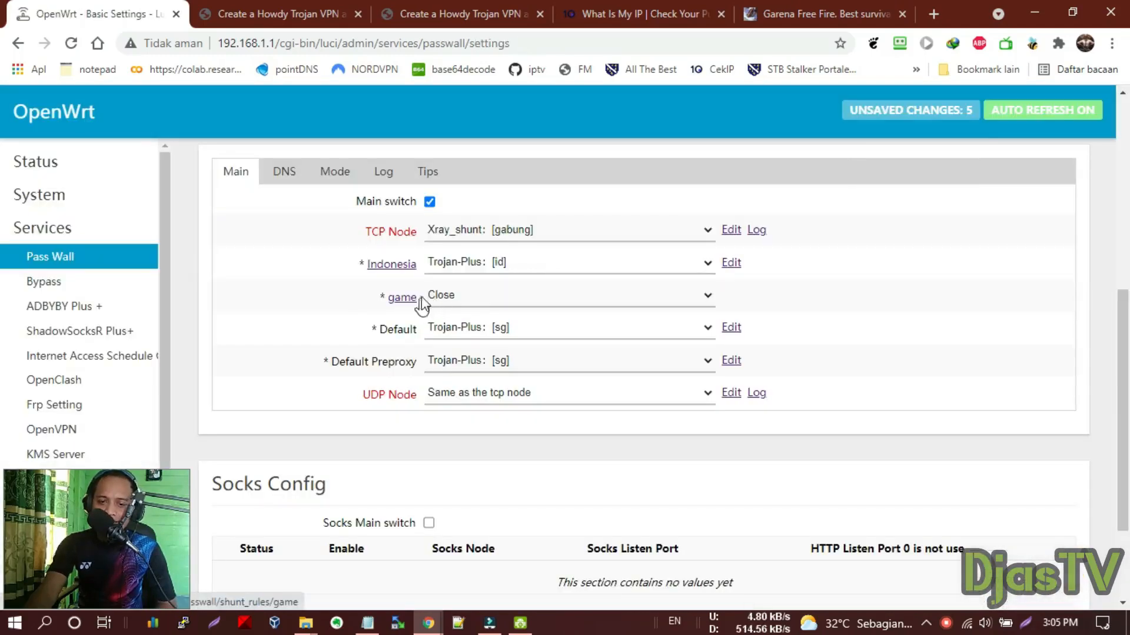
left_click(515, 303)
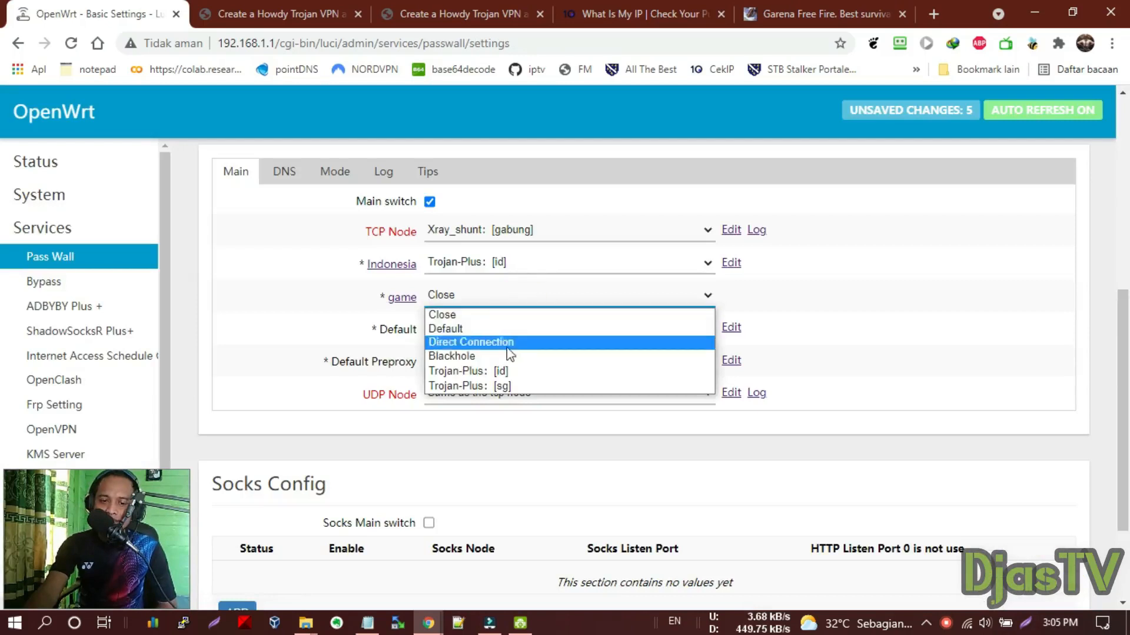
left_click(533, 344)
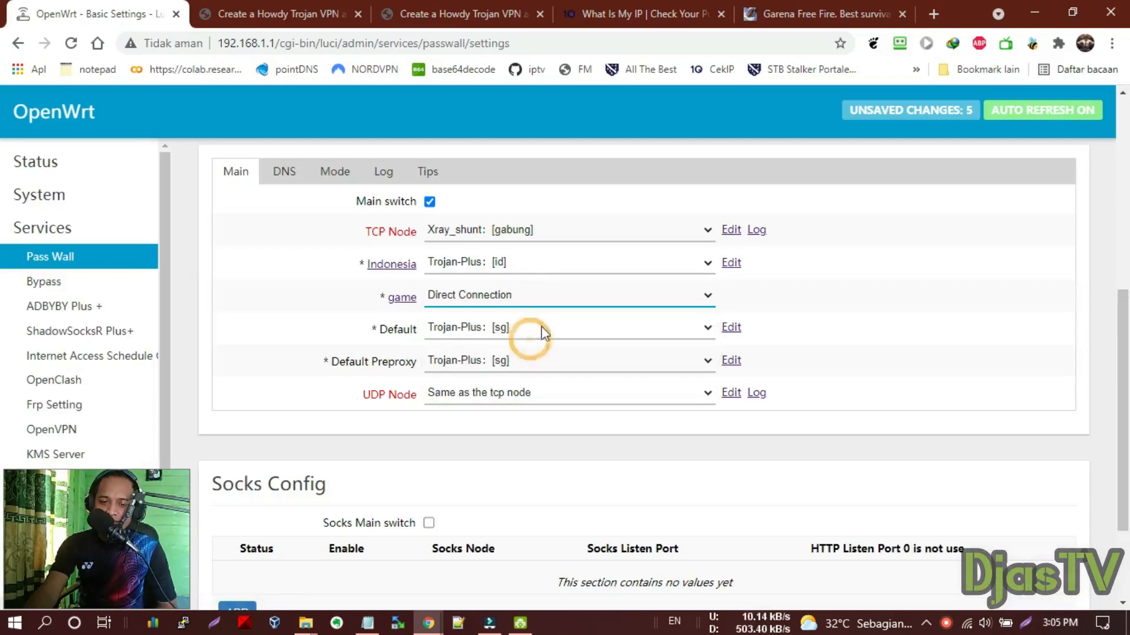
Save and apply the Passwall configuration
scroll(511, 312, "down", 3)
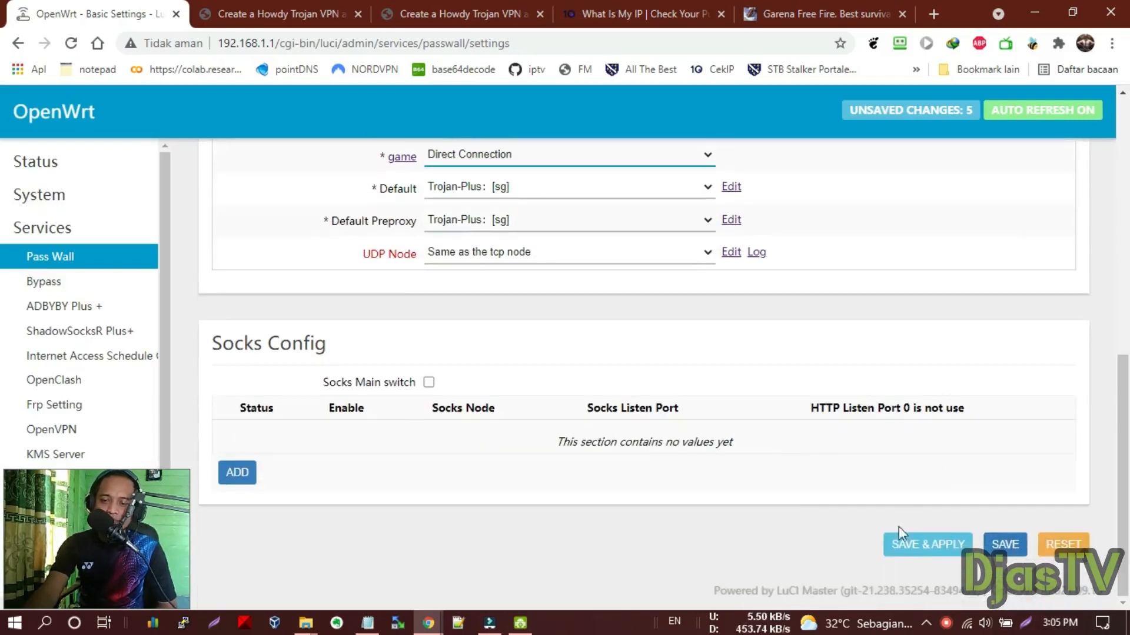
scroll(638, 390, "up", 5)
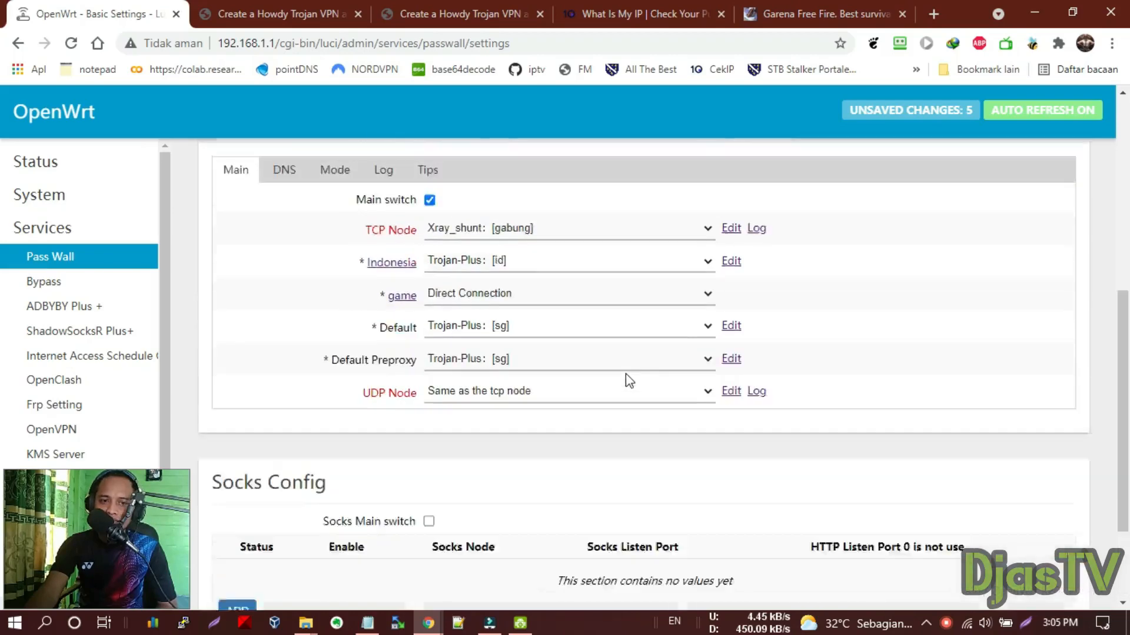
scroll(973, 508, "down", 3)
scroll(941, 530, "down", 3)
left_click(926, 546)
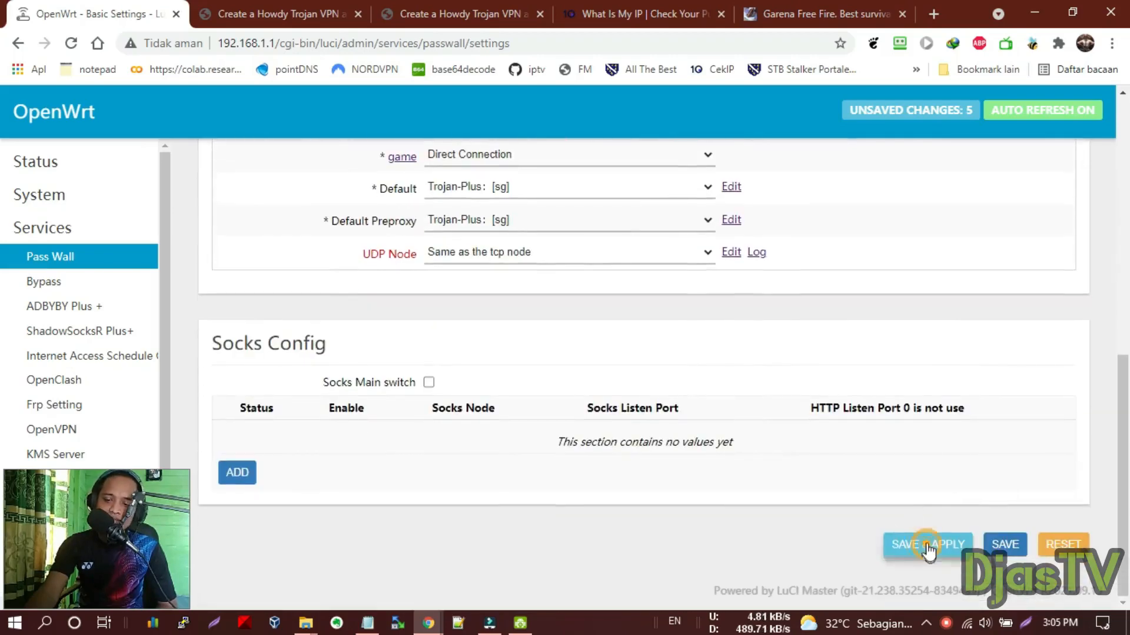